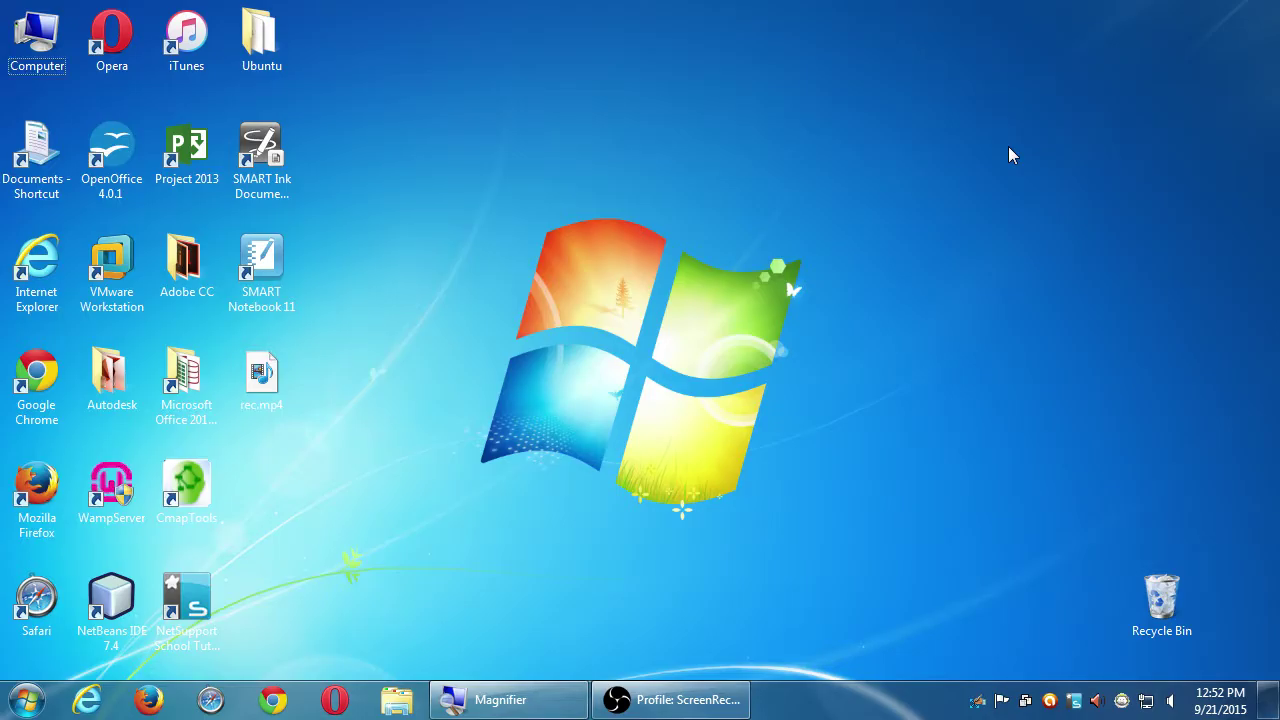
Step: Start the WampServer local server from its desktop icon
{"action": "key", "text": "super+plus"}
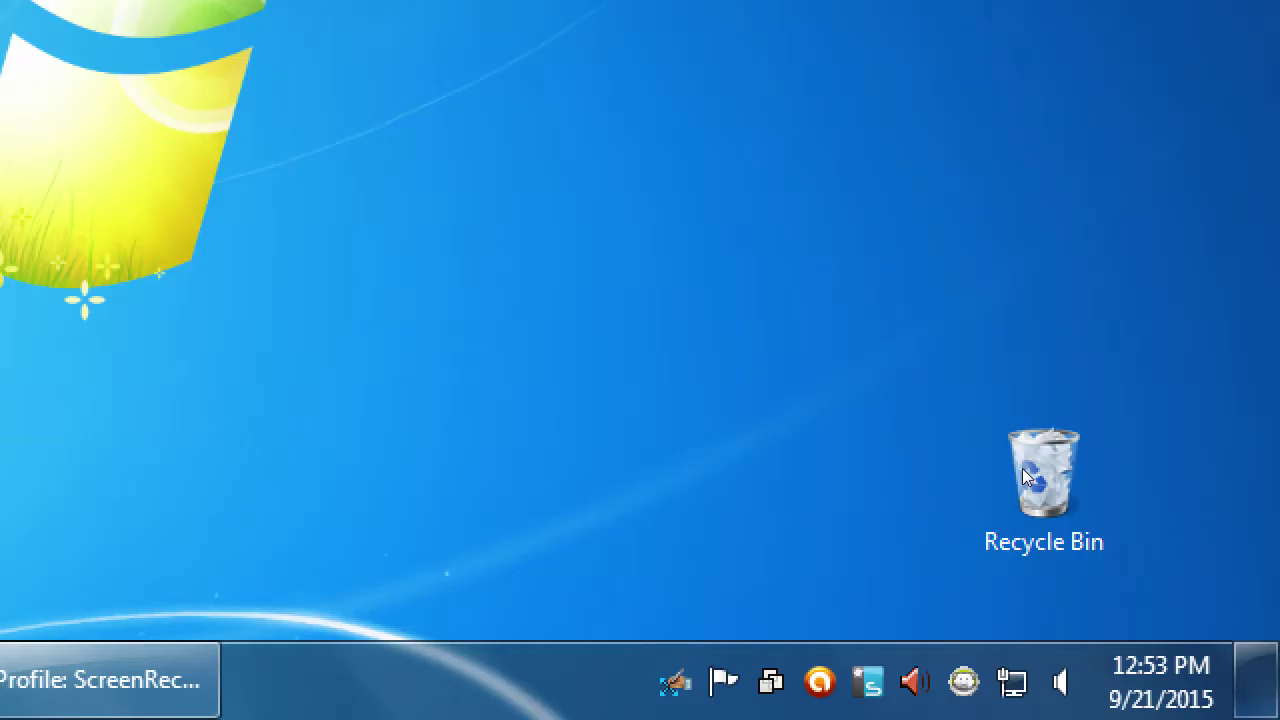
{"action": "key", "text": "super+minus"}
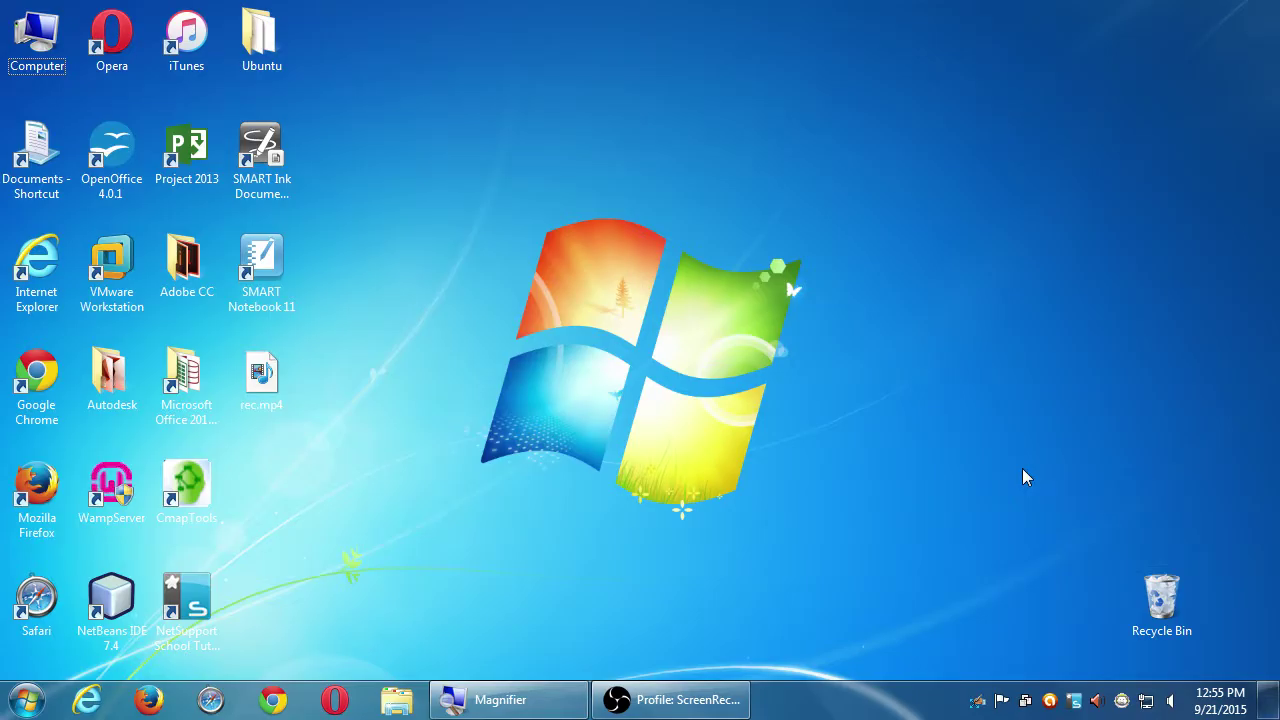
{"action": "double_click", "coordinate": [130, 482]}
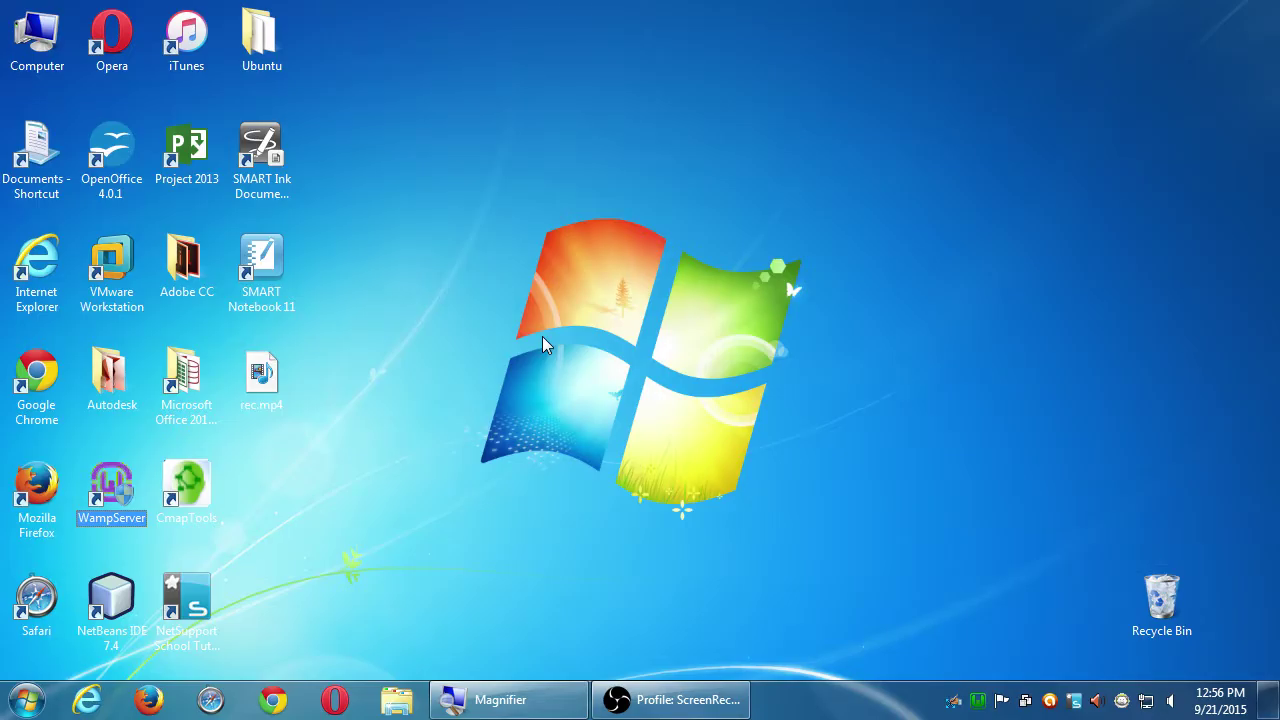
Step: Open Local Disk (C:) from Computer and select the wordpress folder
{"action": "double_click", "coordinate": [44, 42]}
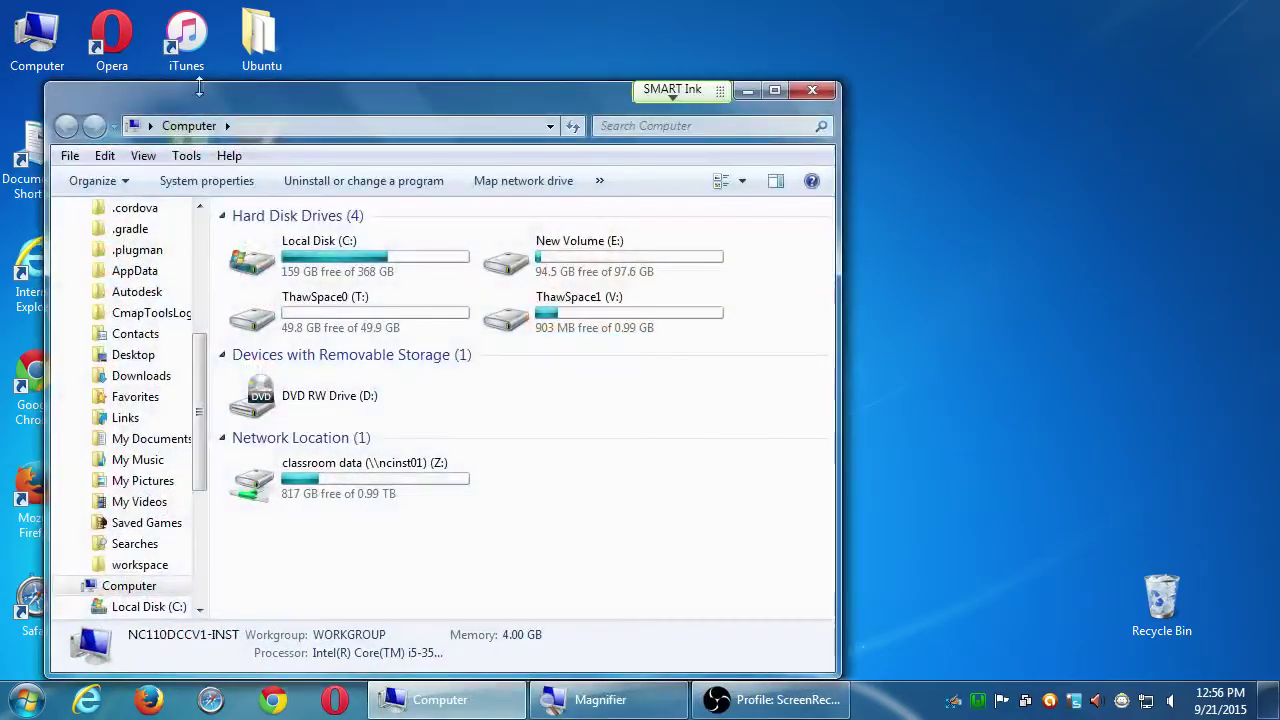
{"action": "left_click_drag", "start_coordinate": [218, 100], "coordinate": [250, 52]}
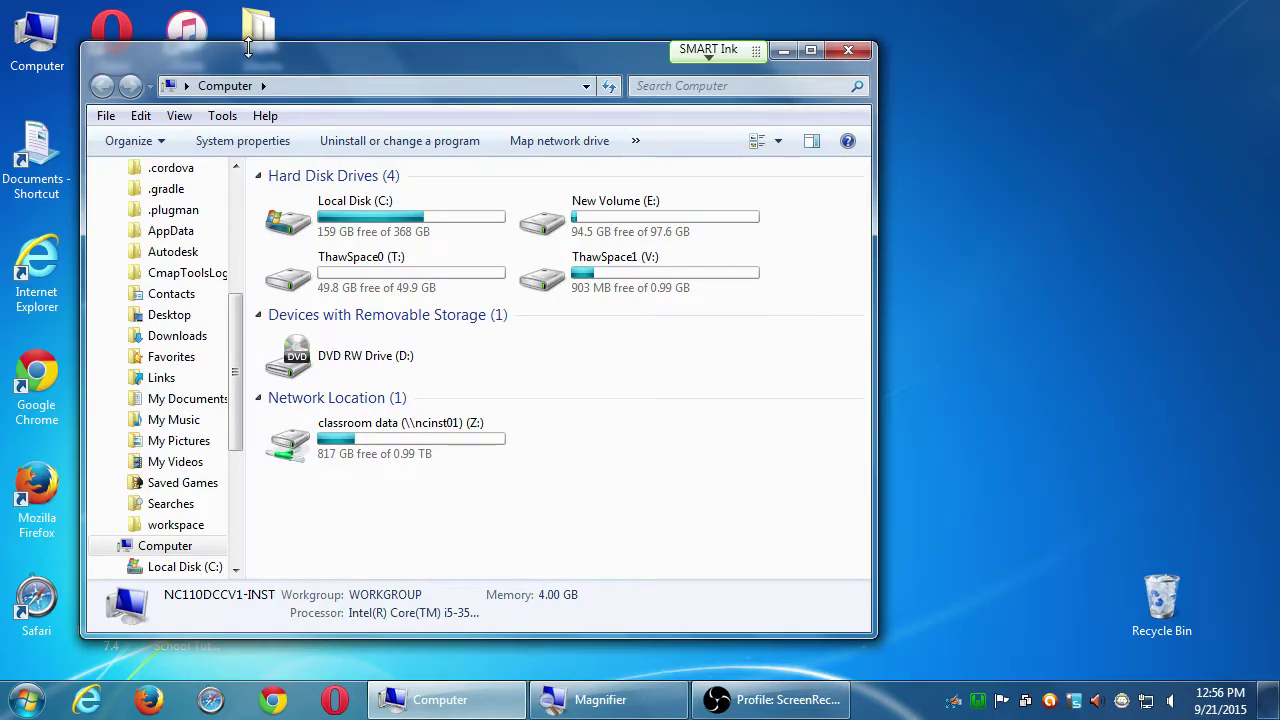
{"action": "left_click", "coordinate": [306, 228]}
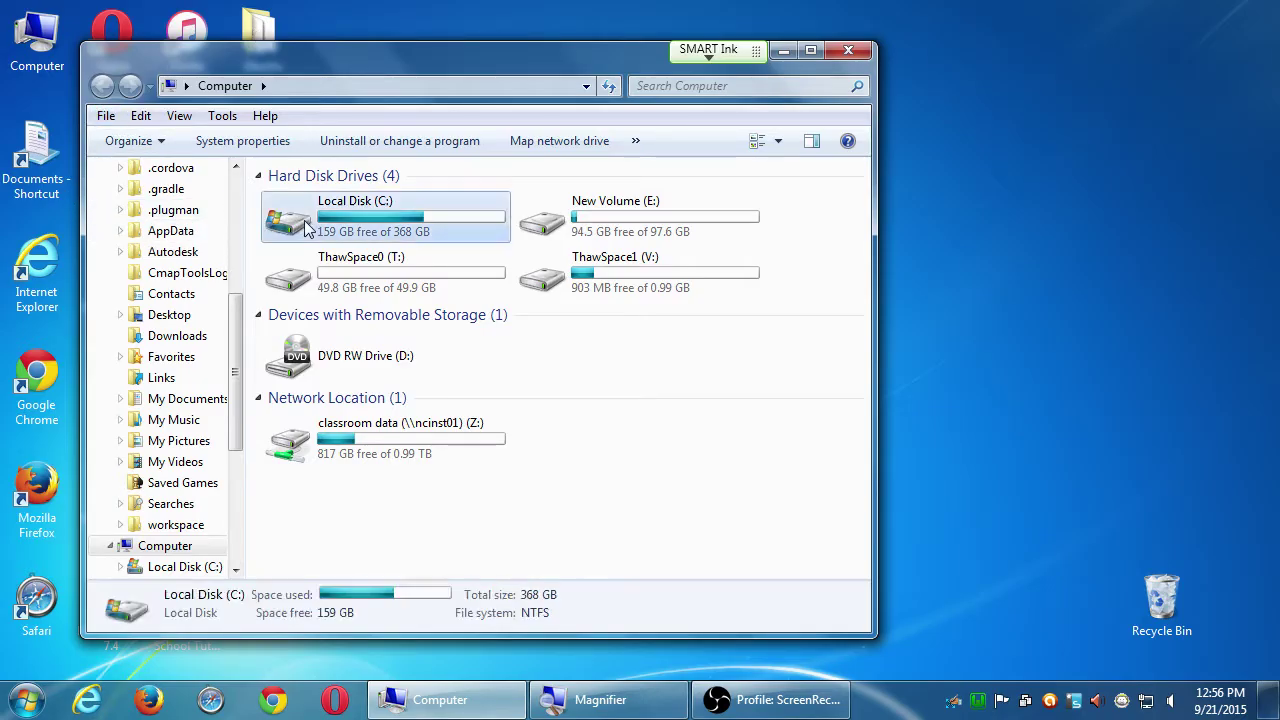
{"action": "double_click", "coordinate": [306, 228]}
{"action": "left_click", "coordinate": [323, 556]}
{"action": "scroll", "coordinate": [326, 557], "scroll_direction": "down", "scroll_amount": 2}
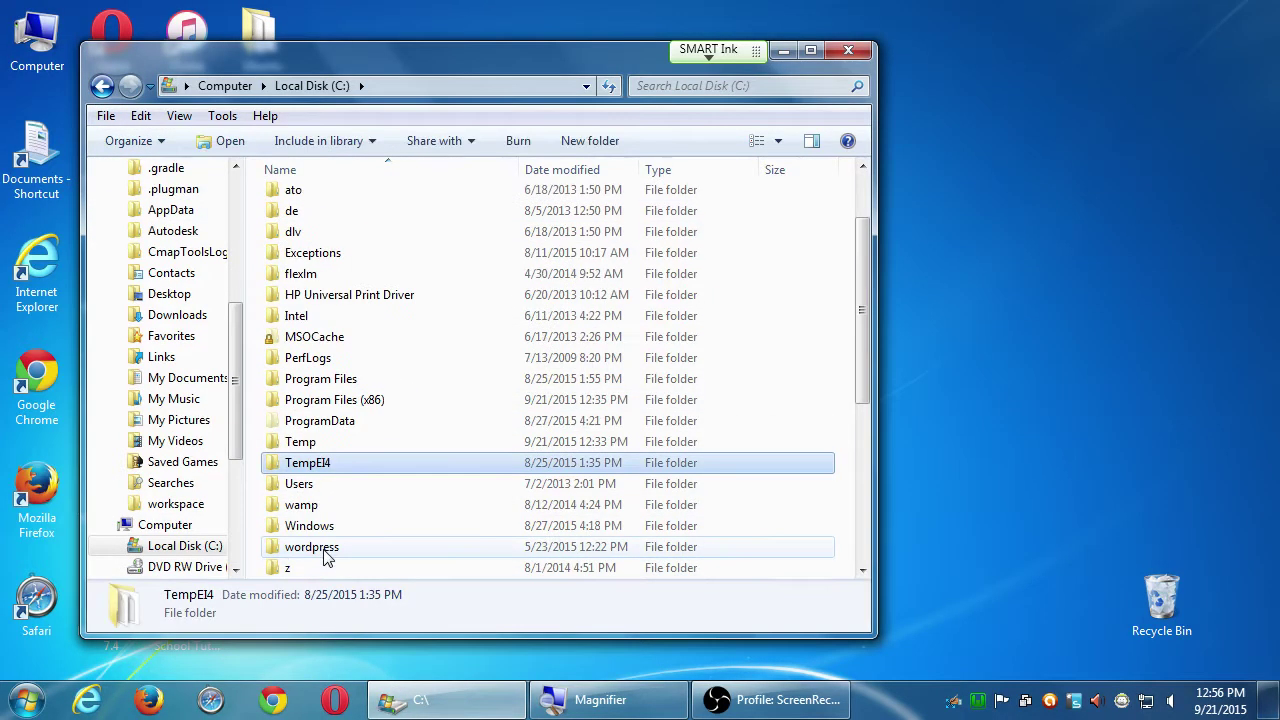
{"action": "scroll", "coordinate": [323, 556], "scroll_direction": "down", "scroll_amount": 2}
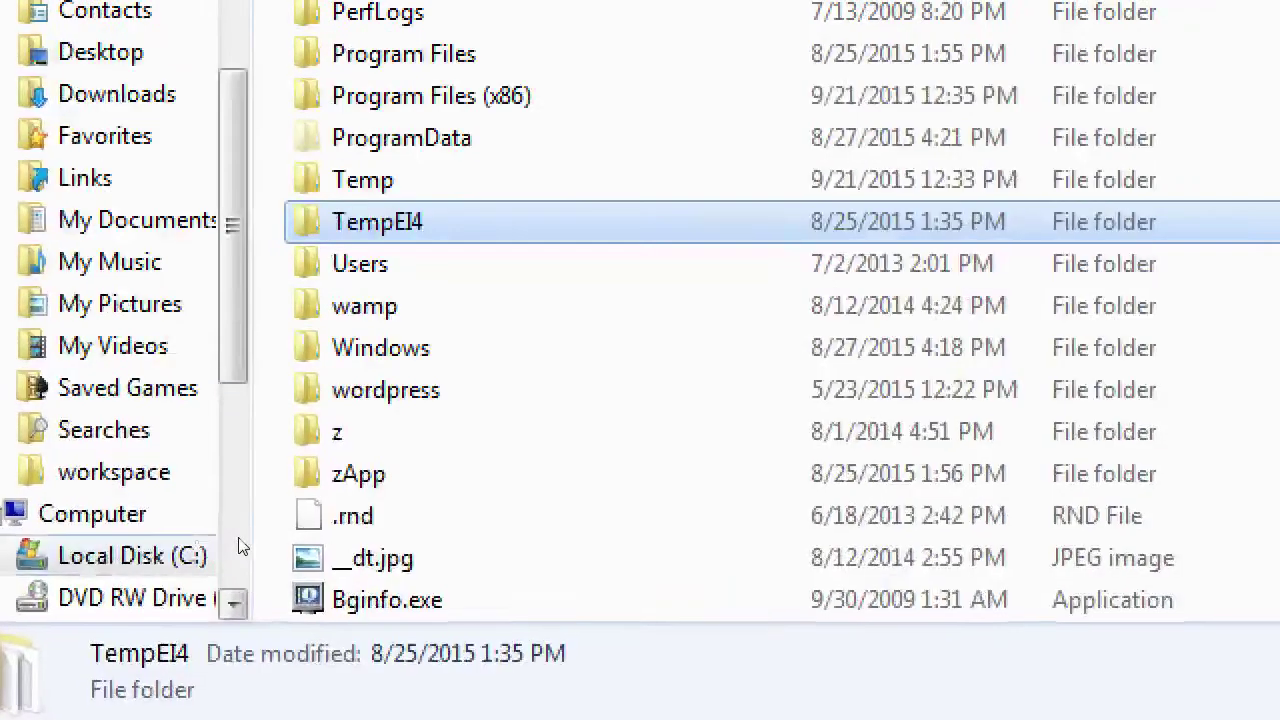
{"action": "left_click", "coordinate": [380, 390]}
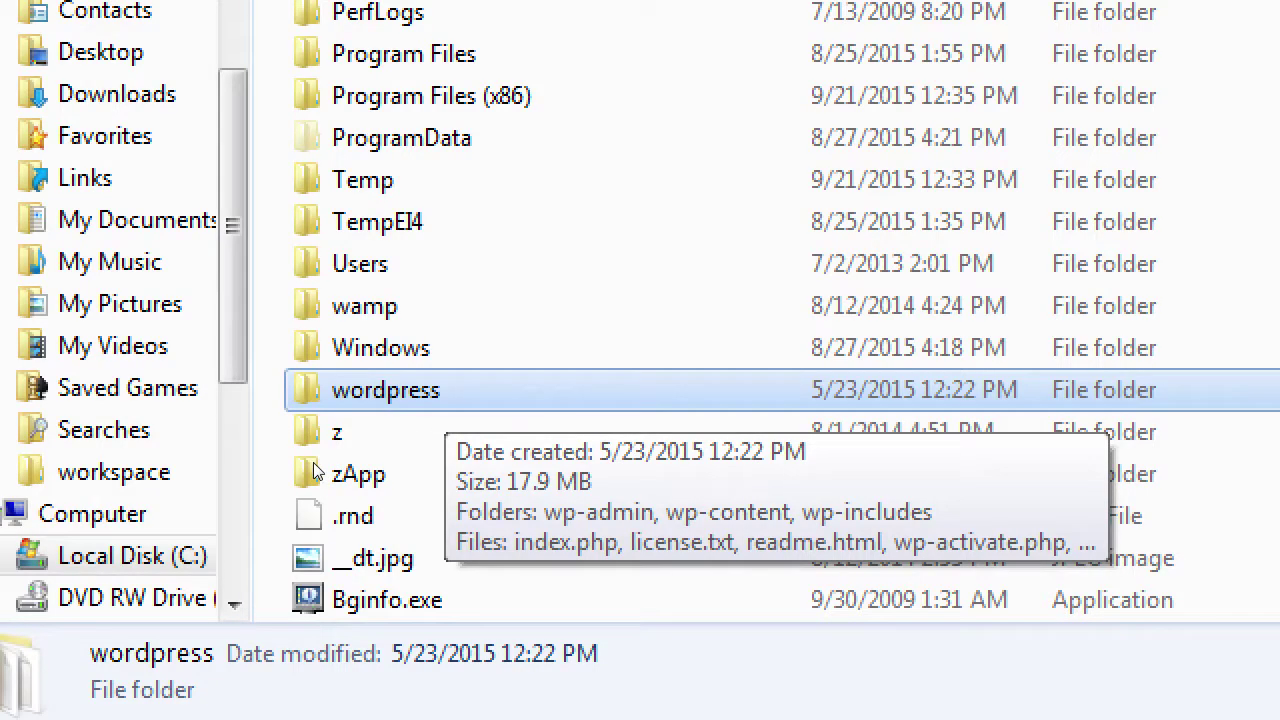
Step: Copy the wordpress folder, then open the wamp folder on C:
{"action": "key", "text": "Menu"}
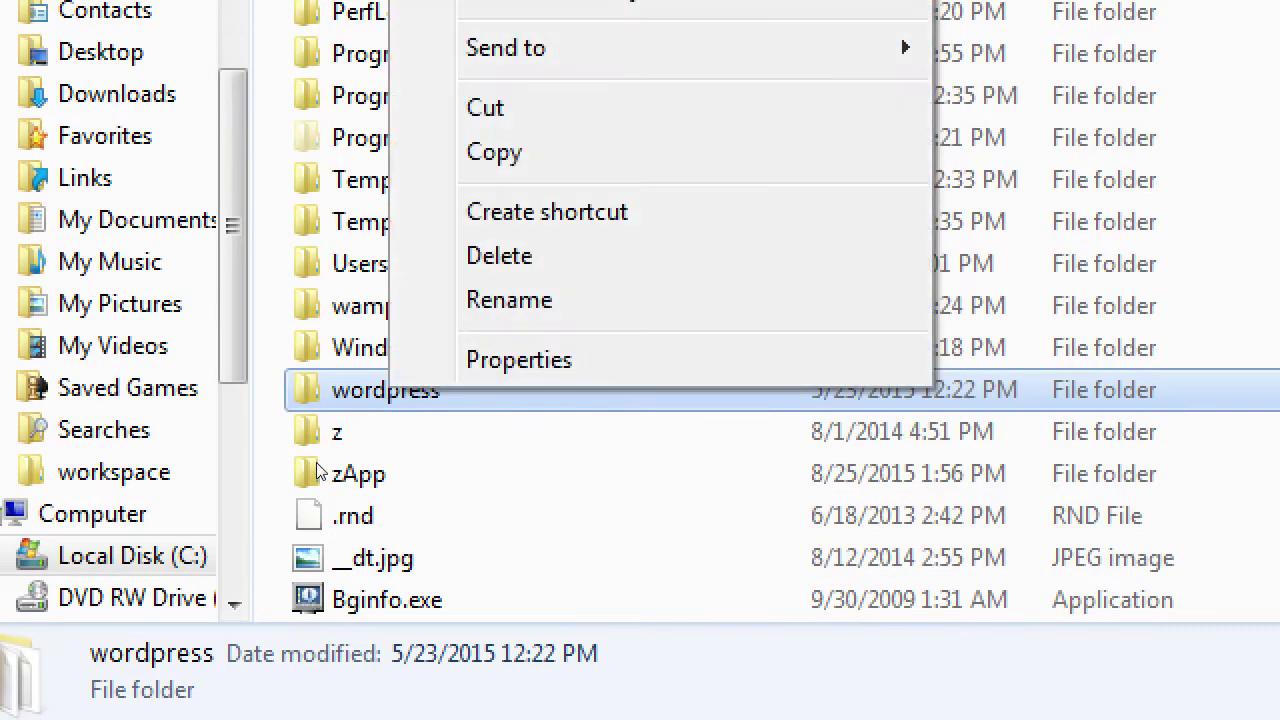
{"action": "key", "text": "Up"}
{"action": "key", "text": "Up"}
{"action": "key", "text": "Up"}
{"action": "key", "text": "Up"}
{"action": "key", "text": "Up"}
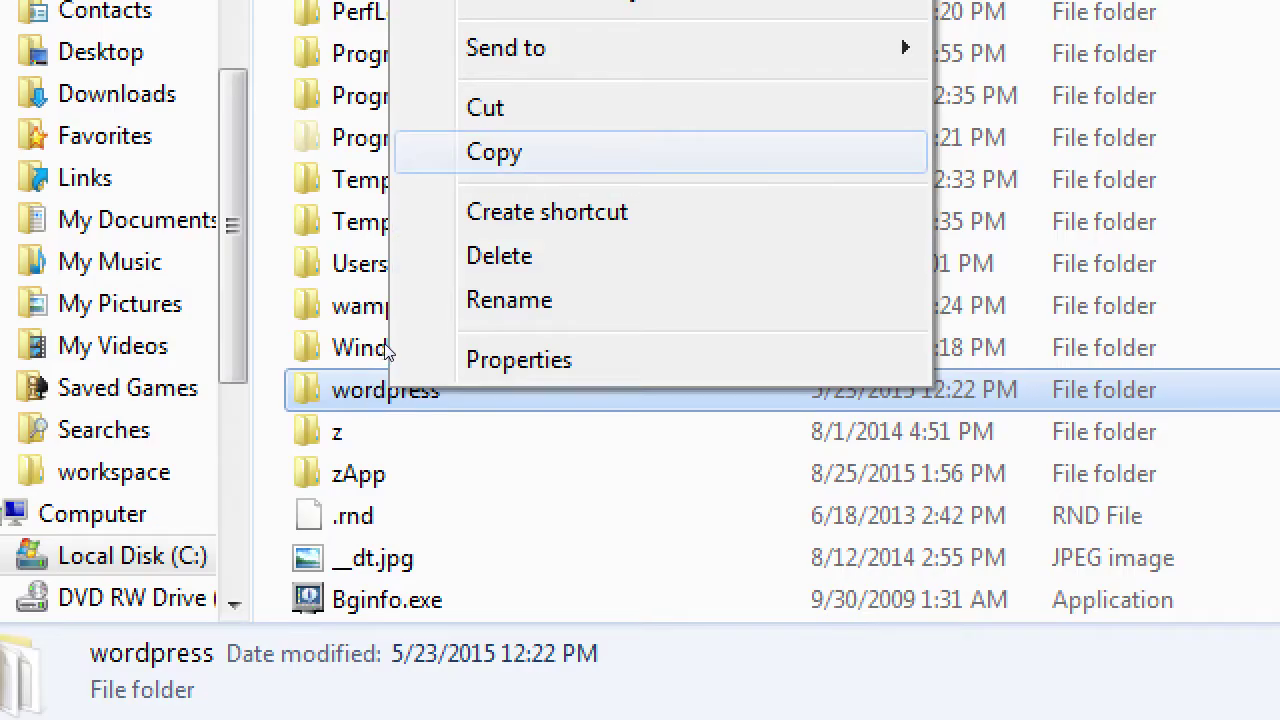
{"action": "key", "text": "Return"}
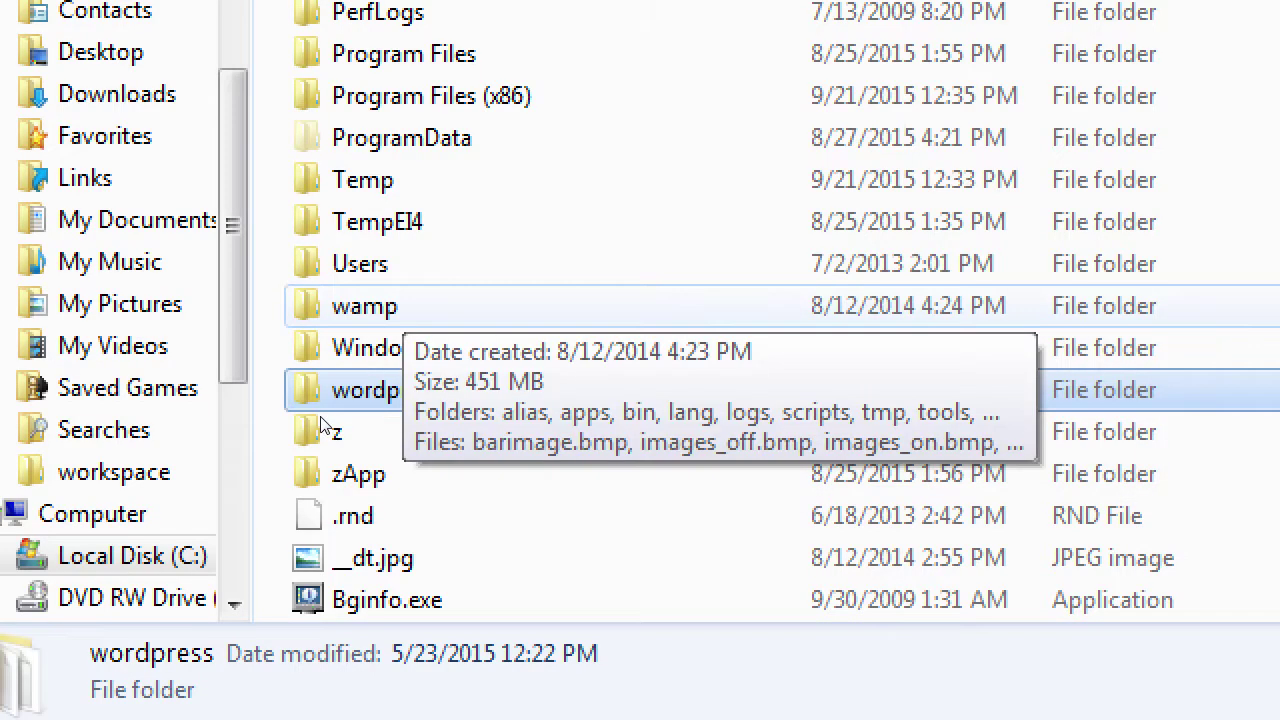
{"action": "key", "text": "Up"}
{"action": "key", "text": "Up"}
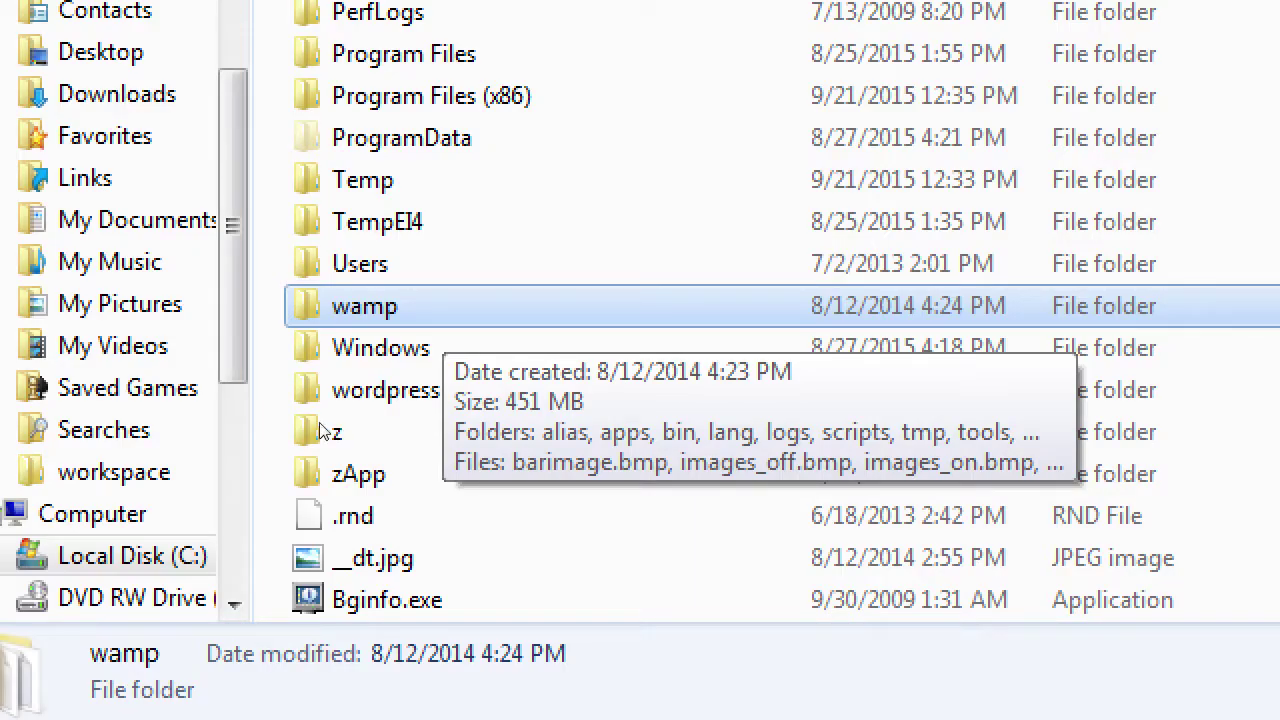
{"action": "key", "text": "Return"}
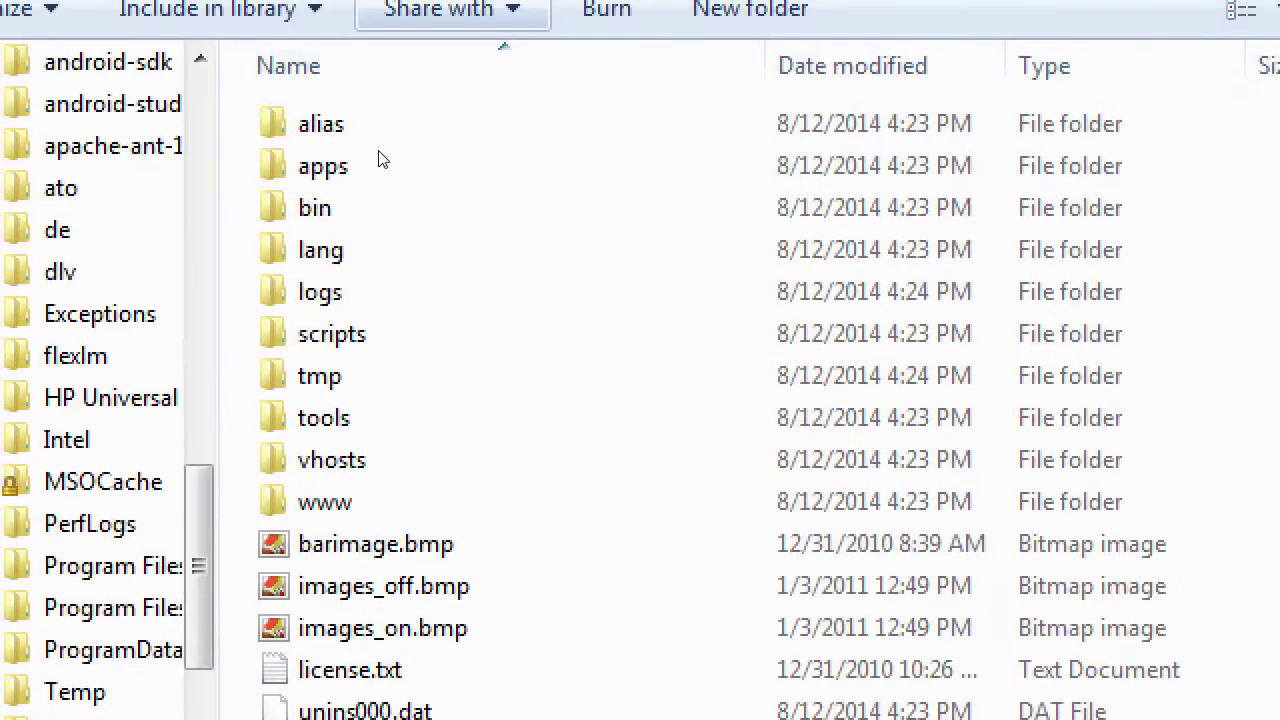
Step: Paste the wordpress folder into C:\wamp\www, then launch Firefox
{"action": "key", "text": "w"}
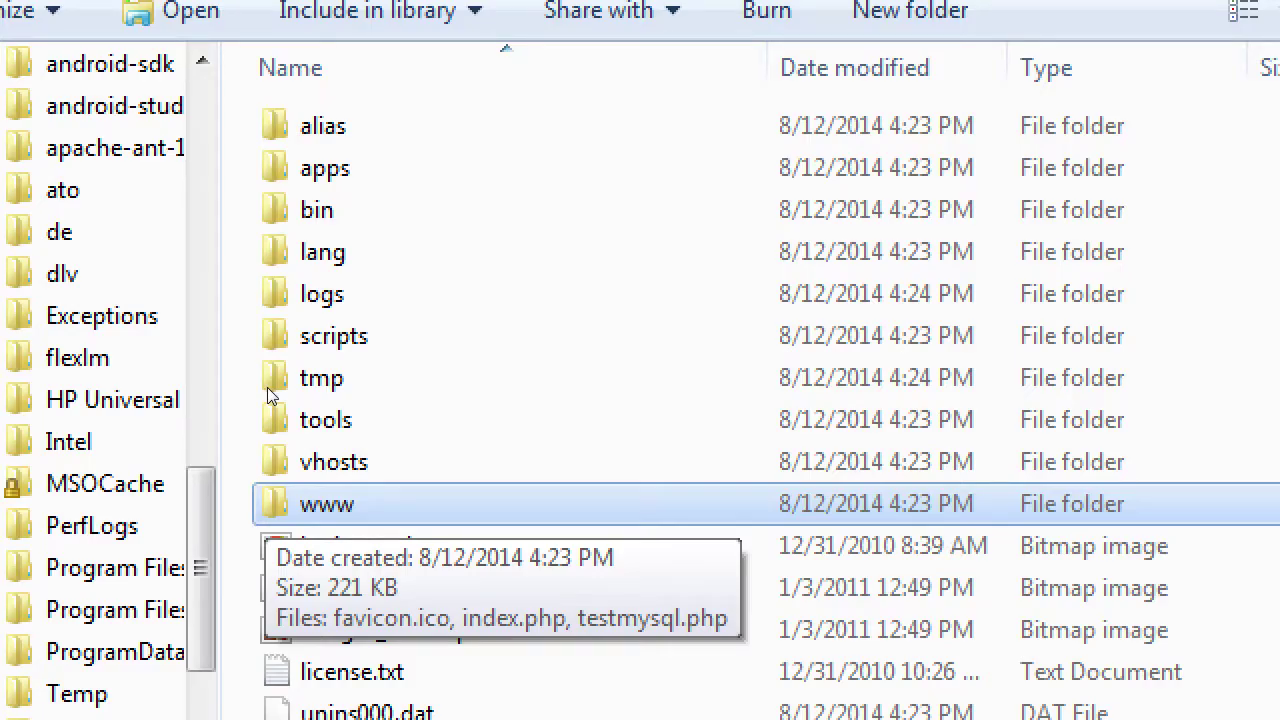
{"action": "key", "text": "Return"}
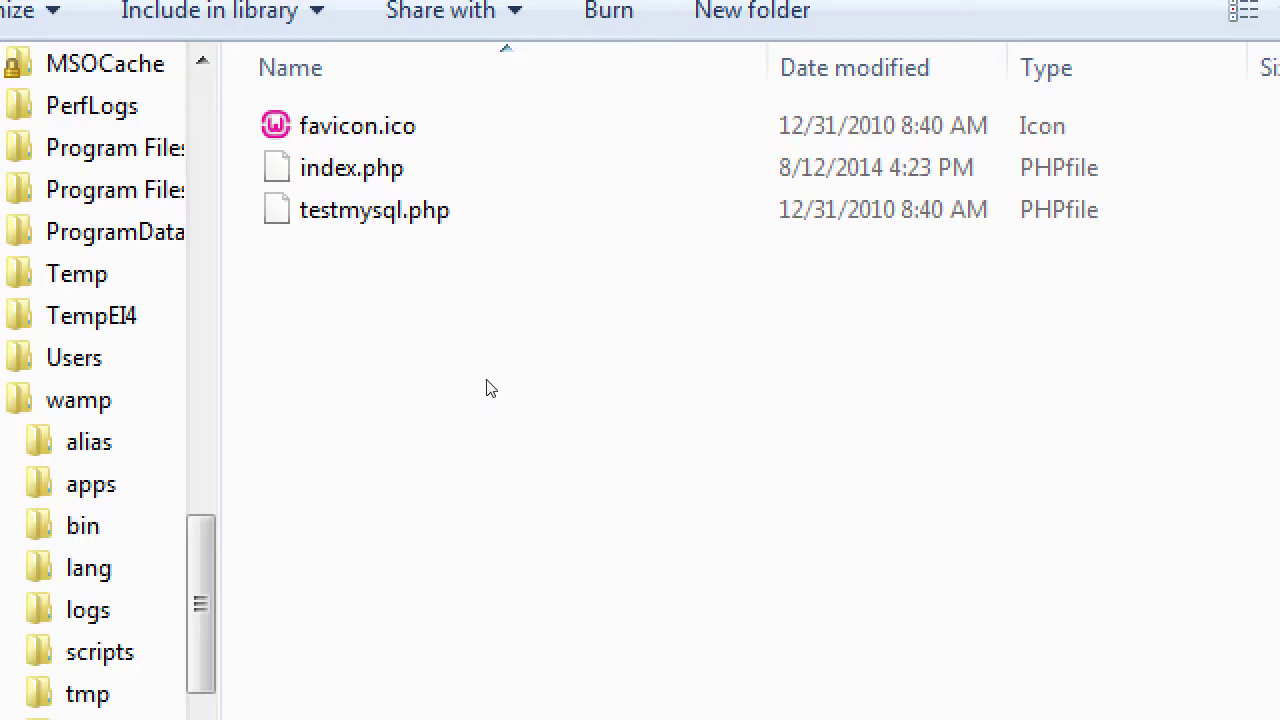
{"action": "key", "text": "shift+F10"}
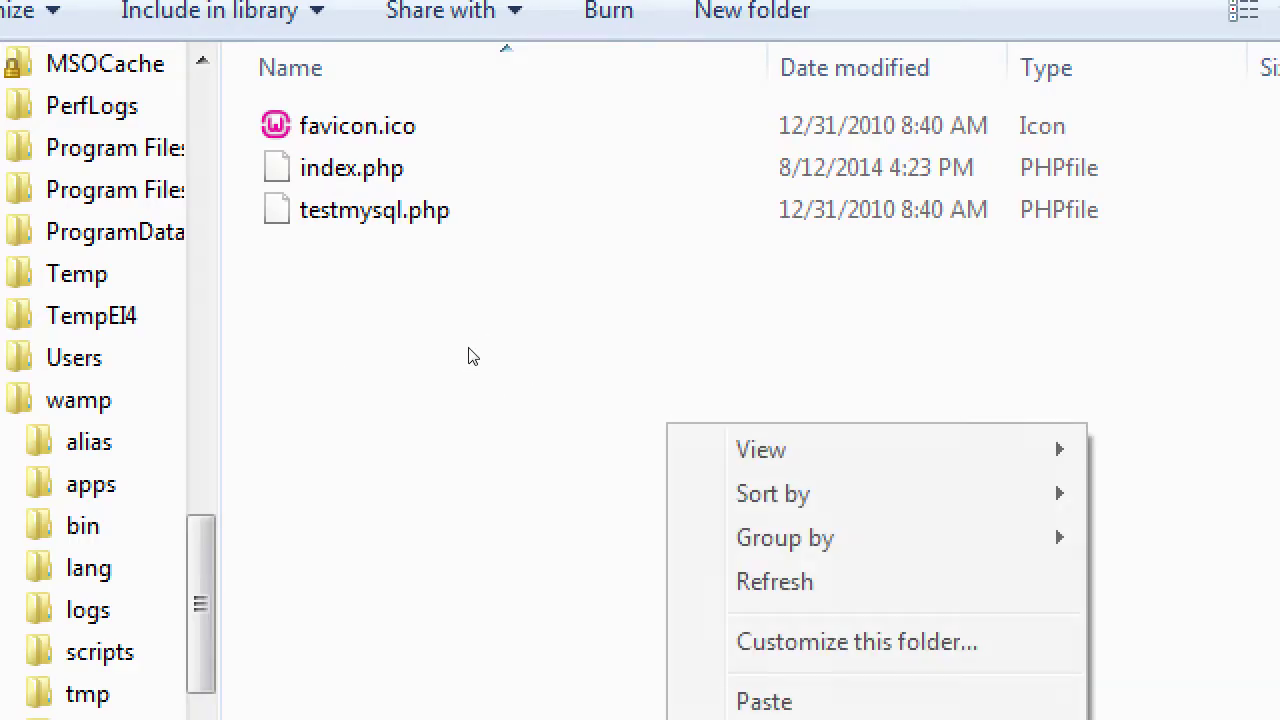
{"action": "key", "text": "Down"}
{"action": "key", "text": "Down"}
{"action": "key", "text": "Down"}
{"action": "key", "text": "Down"}
{"action": "key", "text": "Down"}
{"action": "key", "text": "Down"}
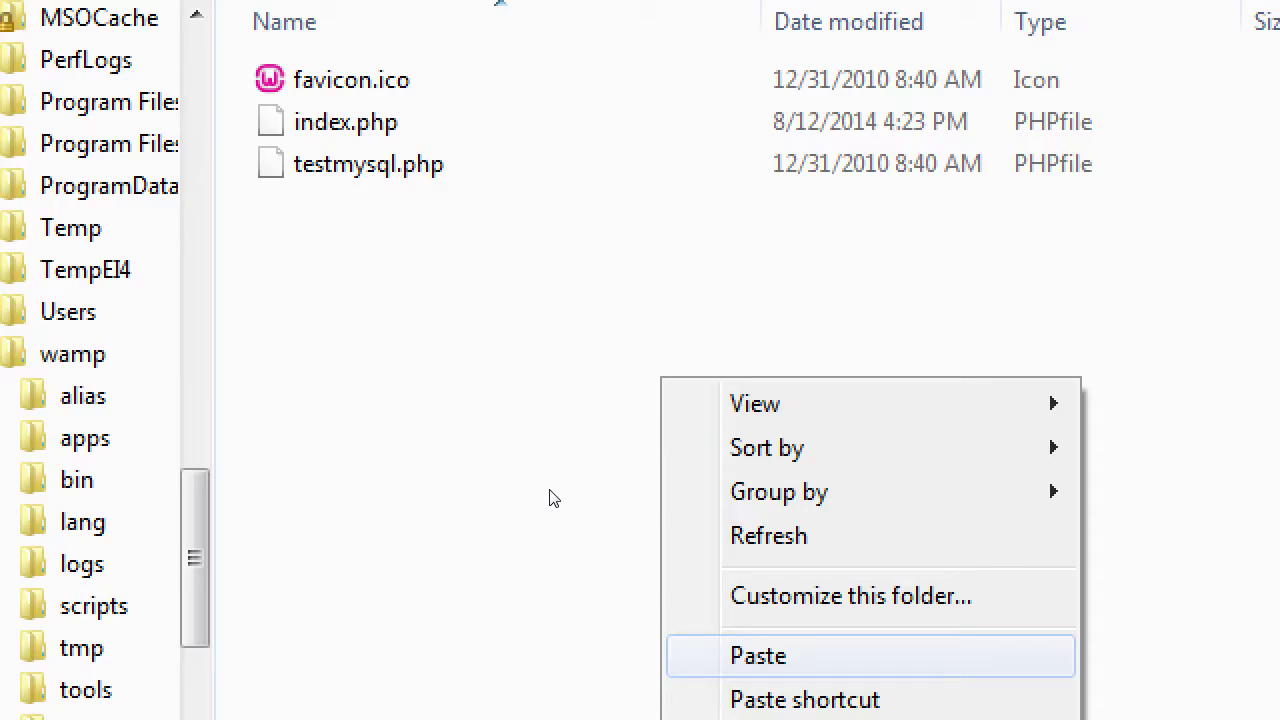
{"action": "key", "text": "Return"}
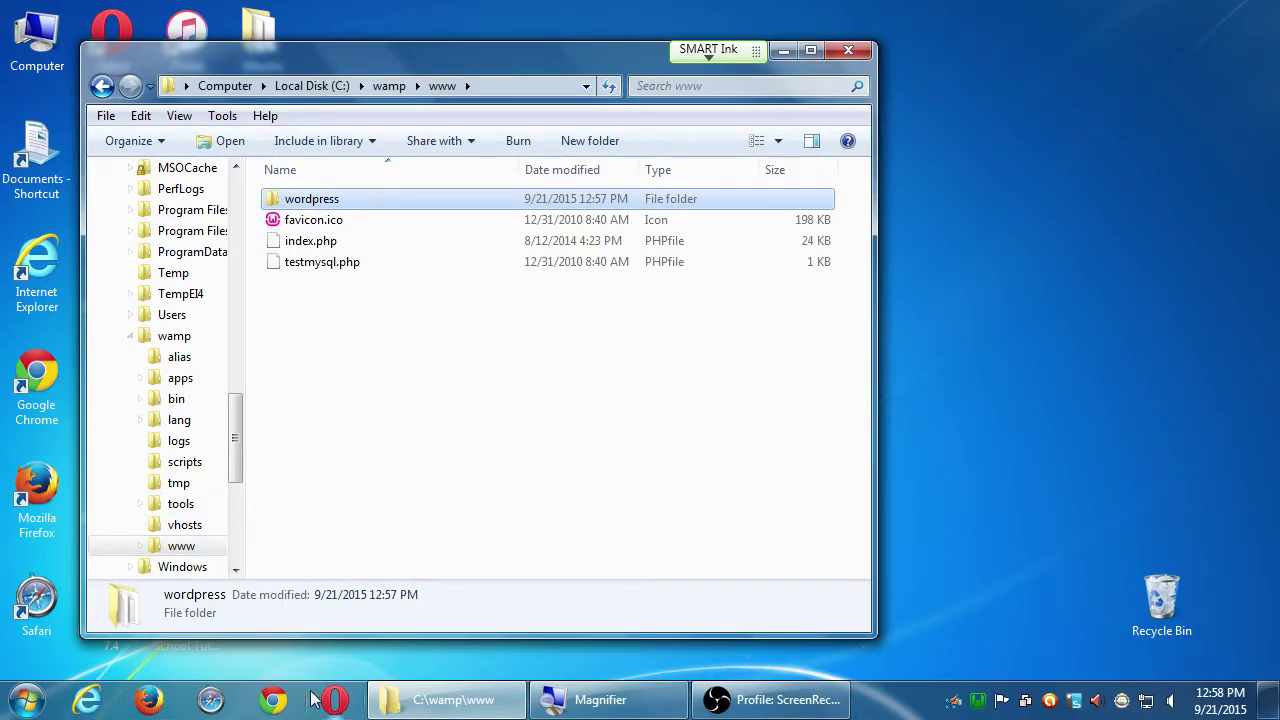
{"action": "left_click", "coordinate": [150, 705]}
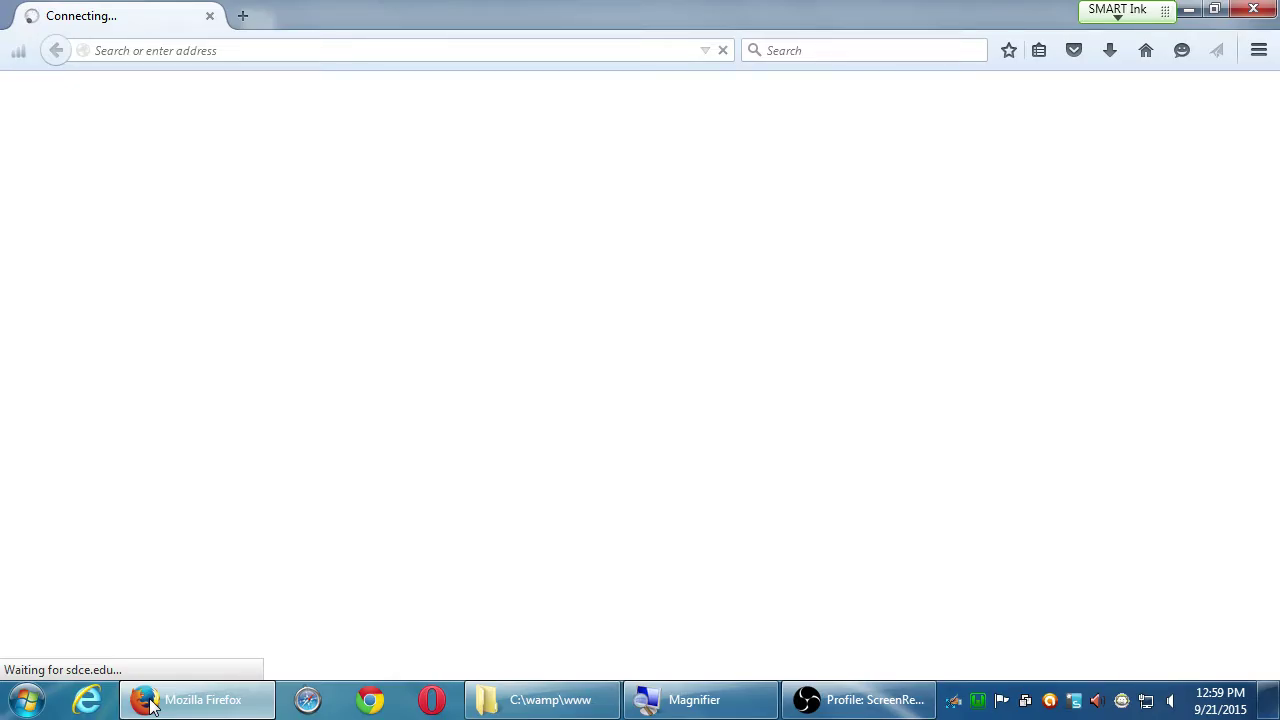
Step: Load localhost/phpmyadmin in Firefox to reach phpMyAdmin's Databases page
{"action": "key", "text": "super+plus"}
{"action": "left_click", "coordinate": [157, 51]}
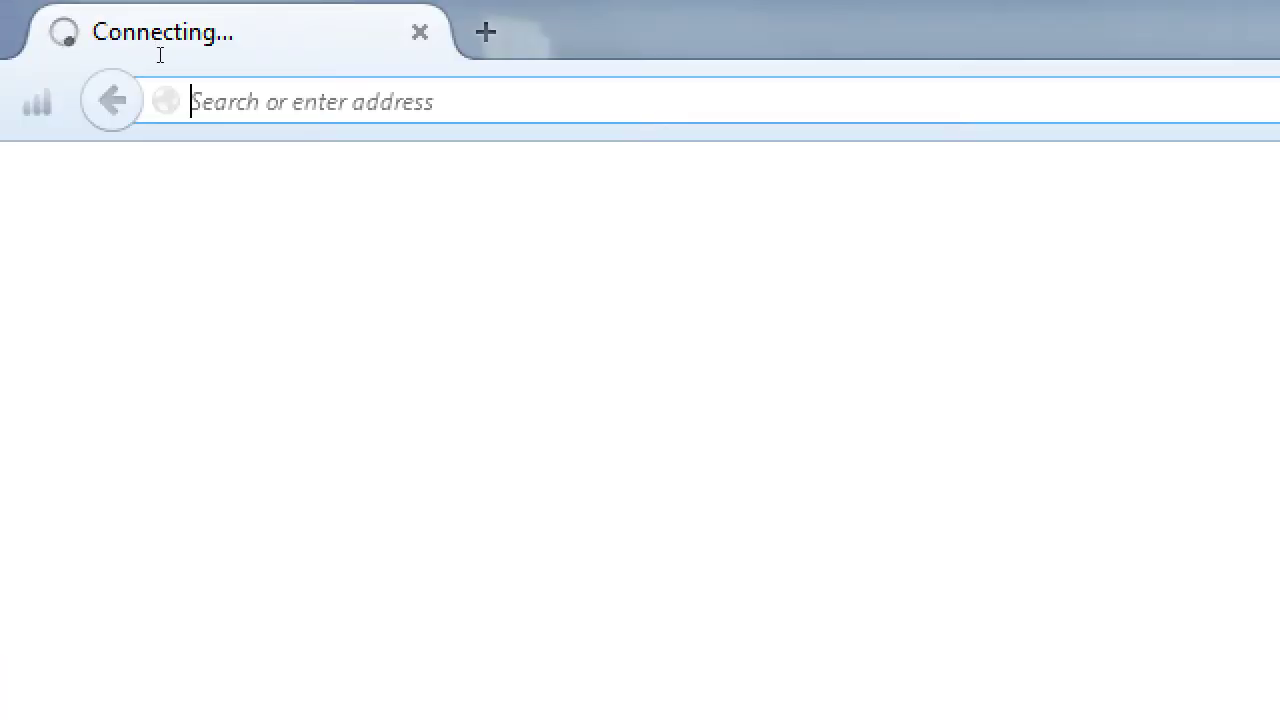
{"action": "type", "text": "s"}
{"action": "key", "text": "BackSpace"}
{"action": "type", "text": "l"}
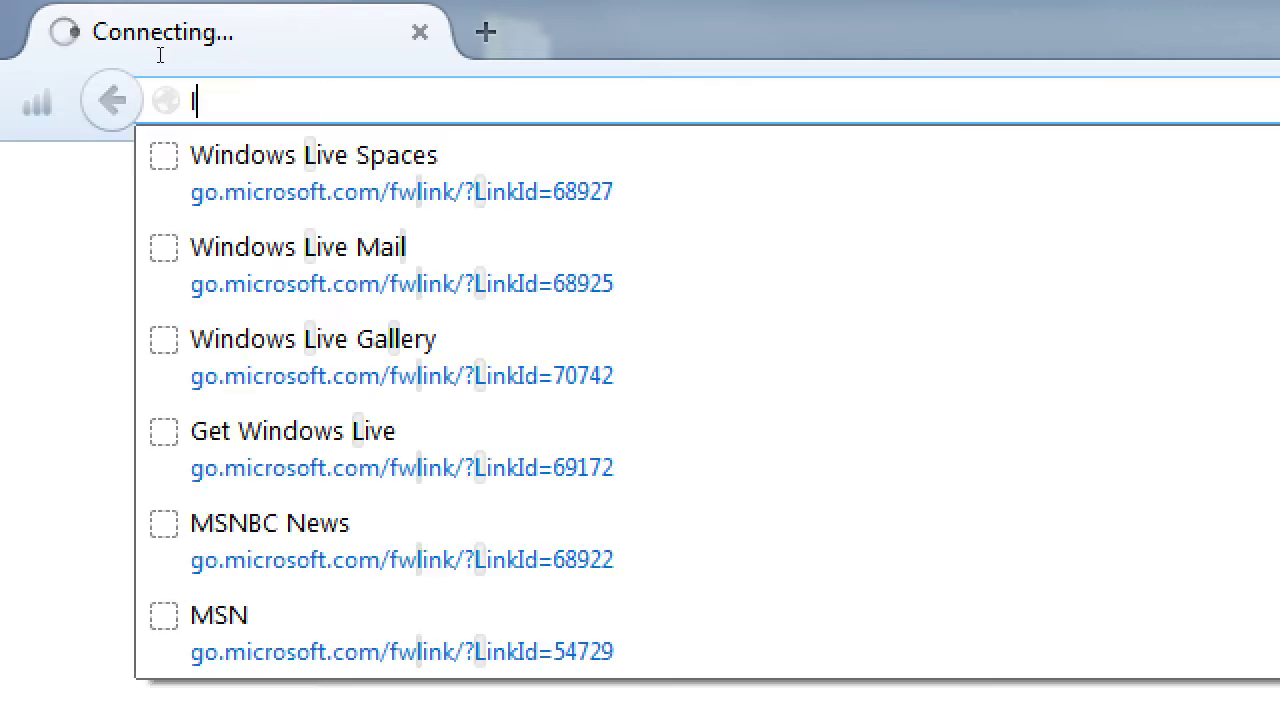
{"action": "type", "text": "ocalhost"}
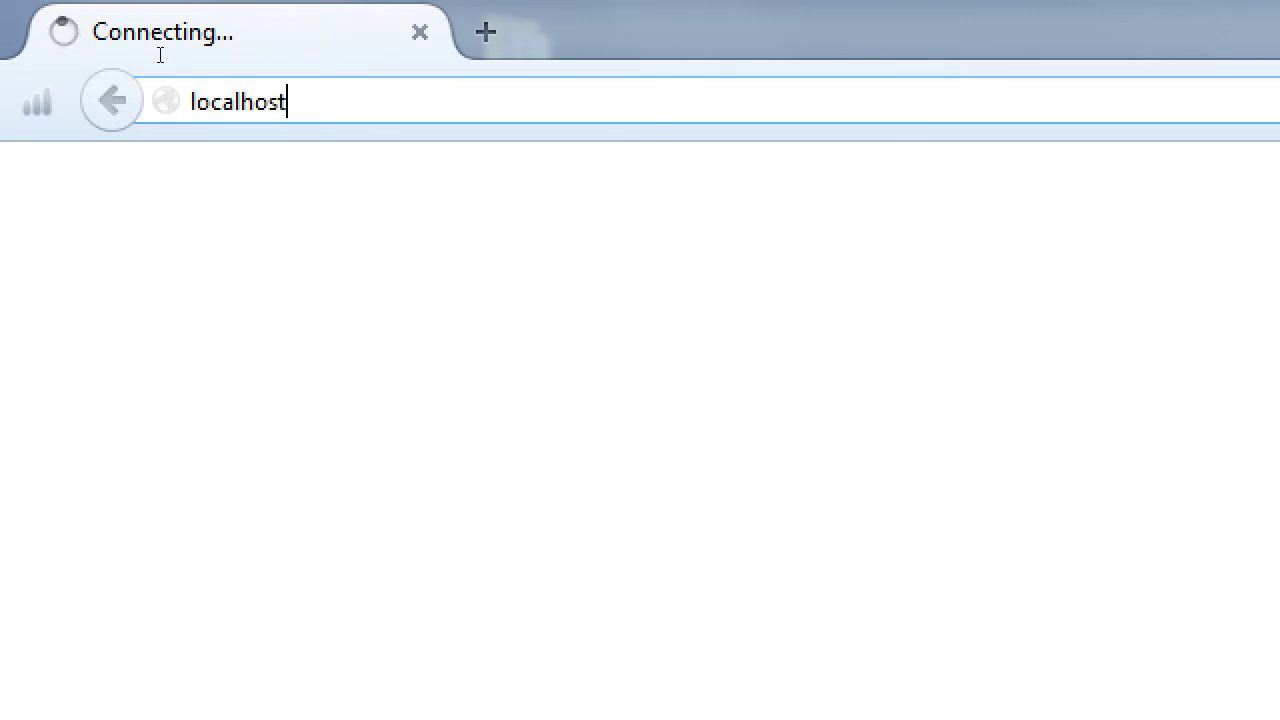
{"action": "type", "text": "/phpmyadmin"}
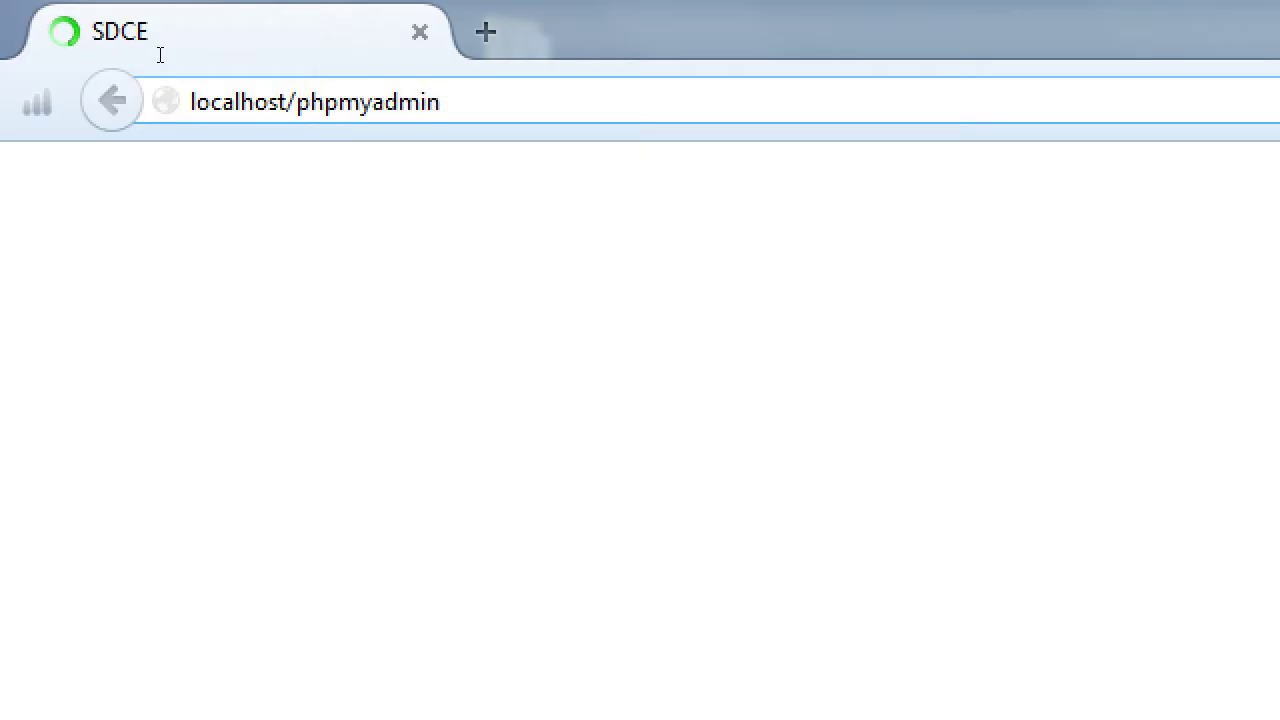
{"action": "key", "text": "Return"}
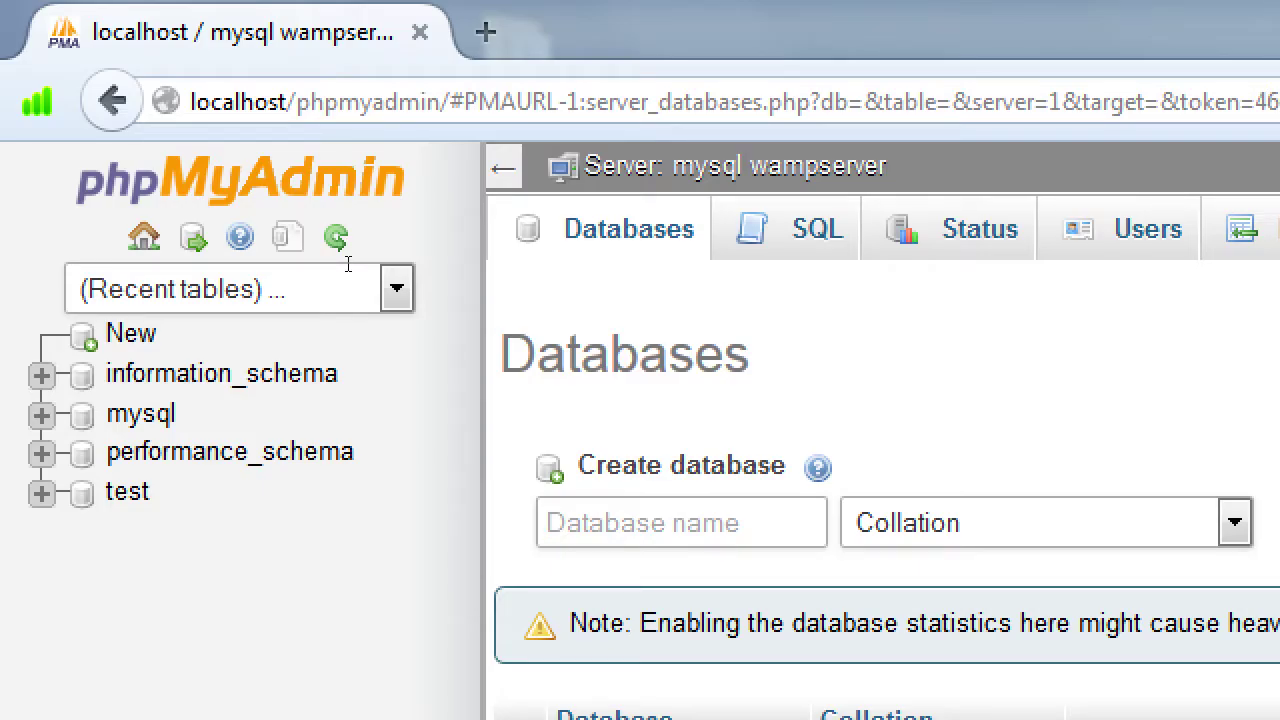
Step: Submit a new database named wordpress until phpMyAdmin reports it already exists
{"action": "type", "text": "wordpress"}
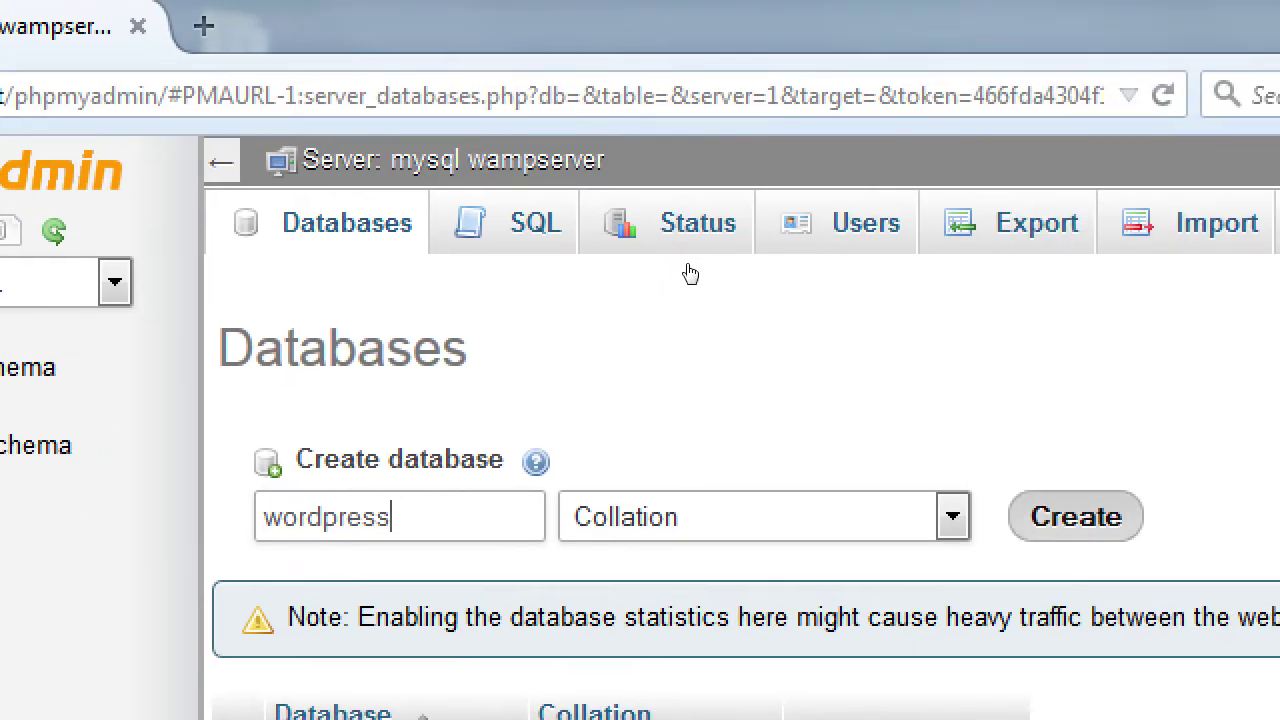
{"action": "key", "text": "Return"}
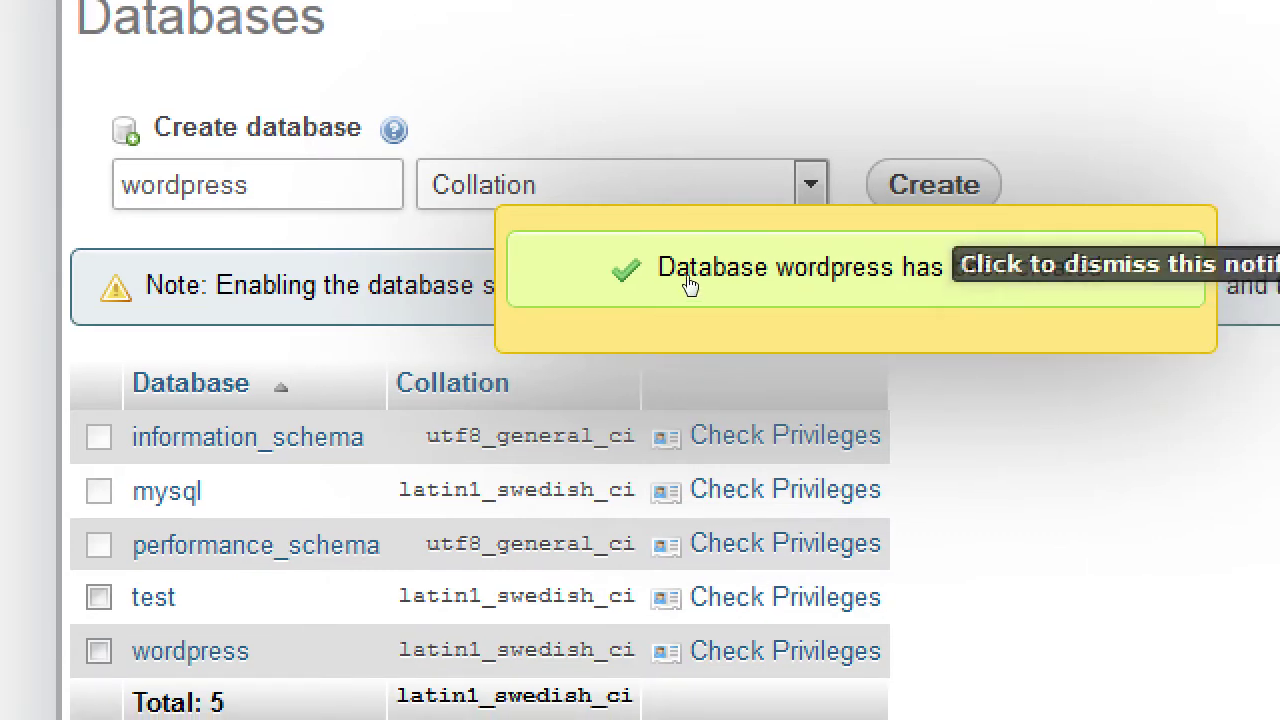
{"action": "left_click", "coordinate": [700, 450]}
{"action": "key", "text": "Return"}
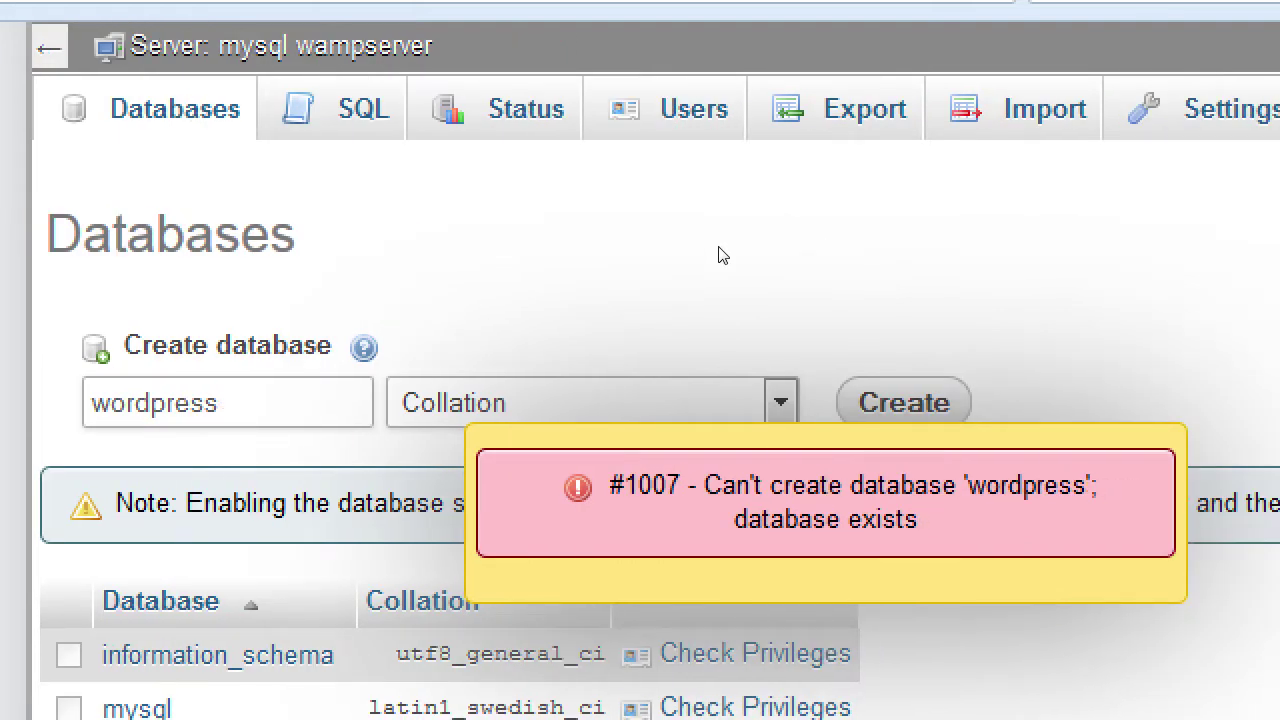
{"action": "key", "text": "Return"}
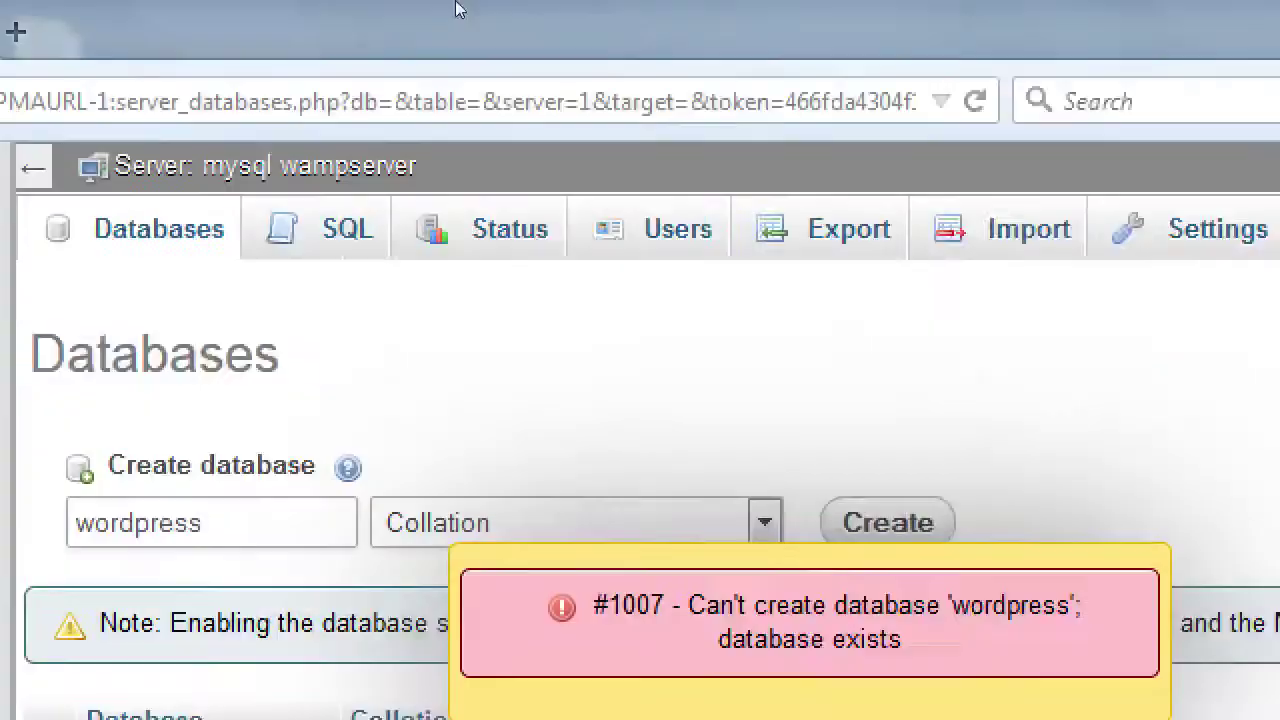
{"action": "key", "text": "ctrl+l"}
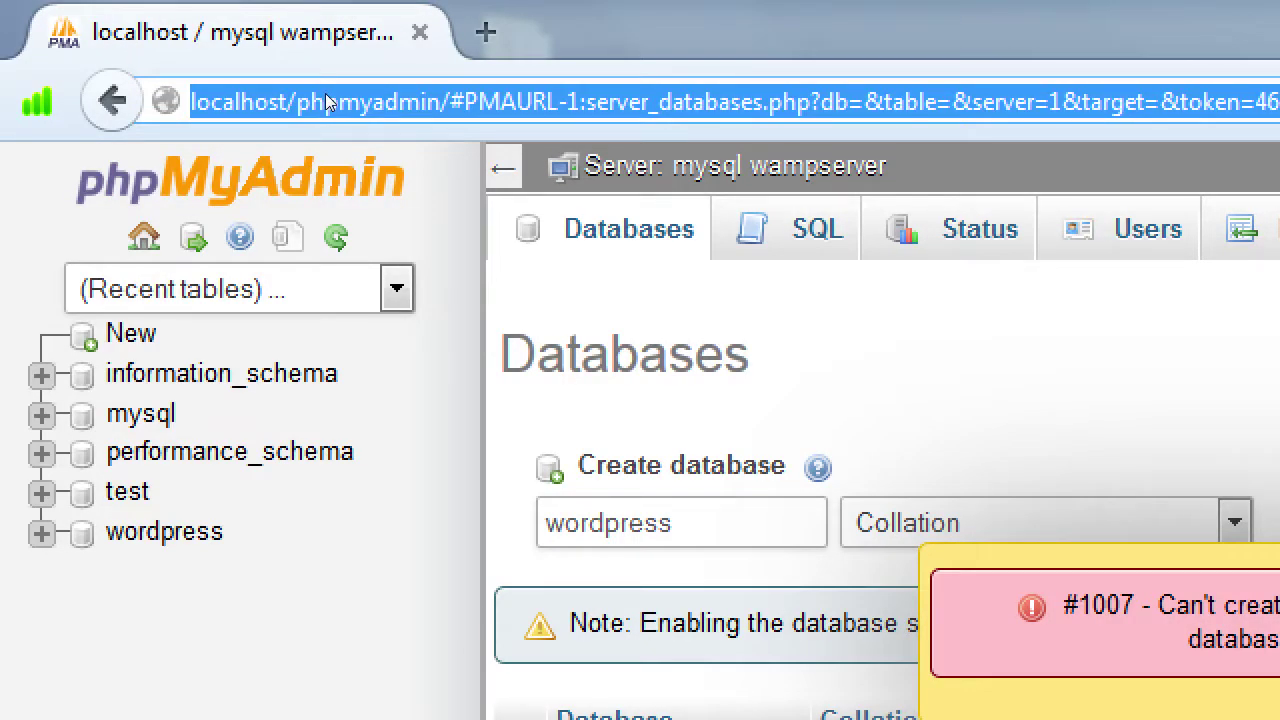
{"action": "type", "text": "h"}
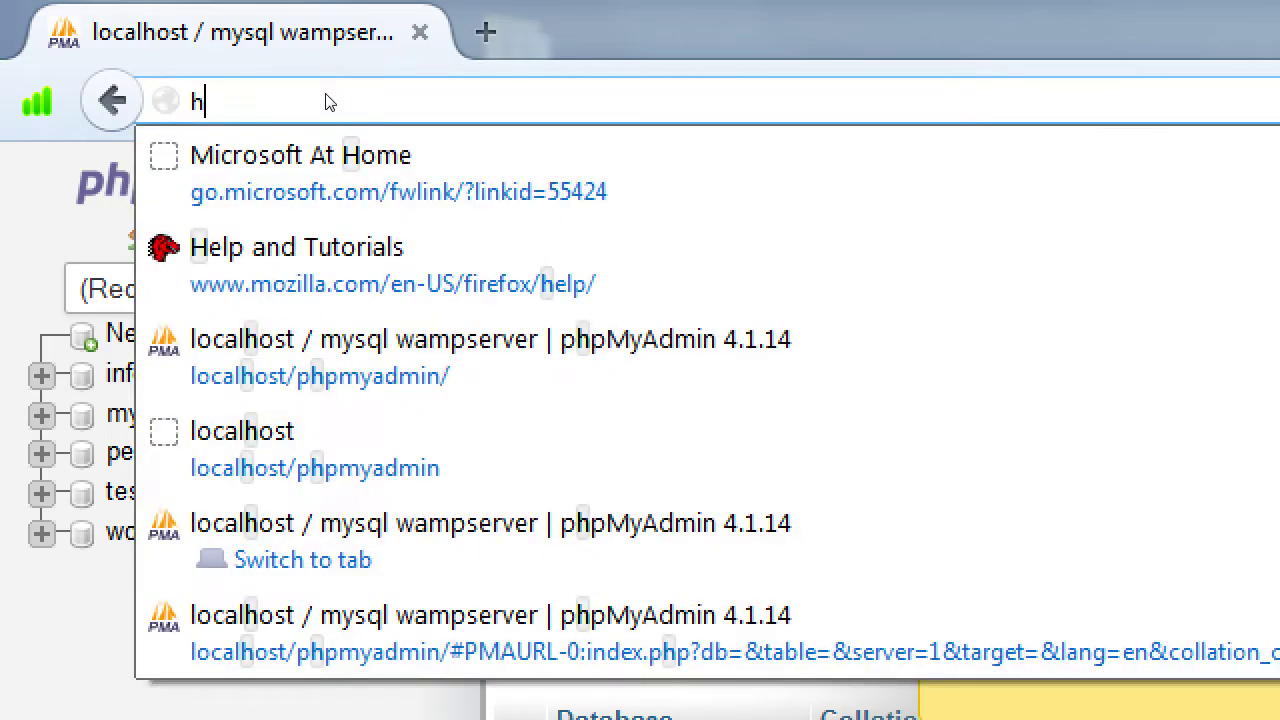
{"action": "type", "text": "ttp://"}
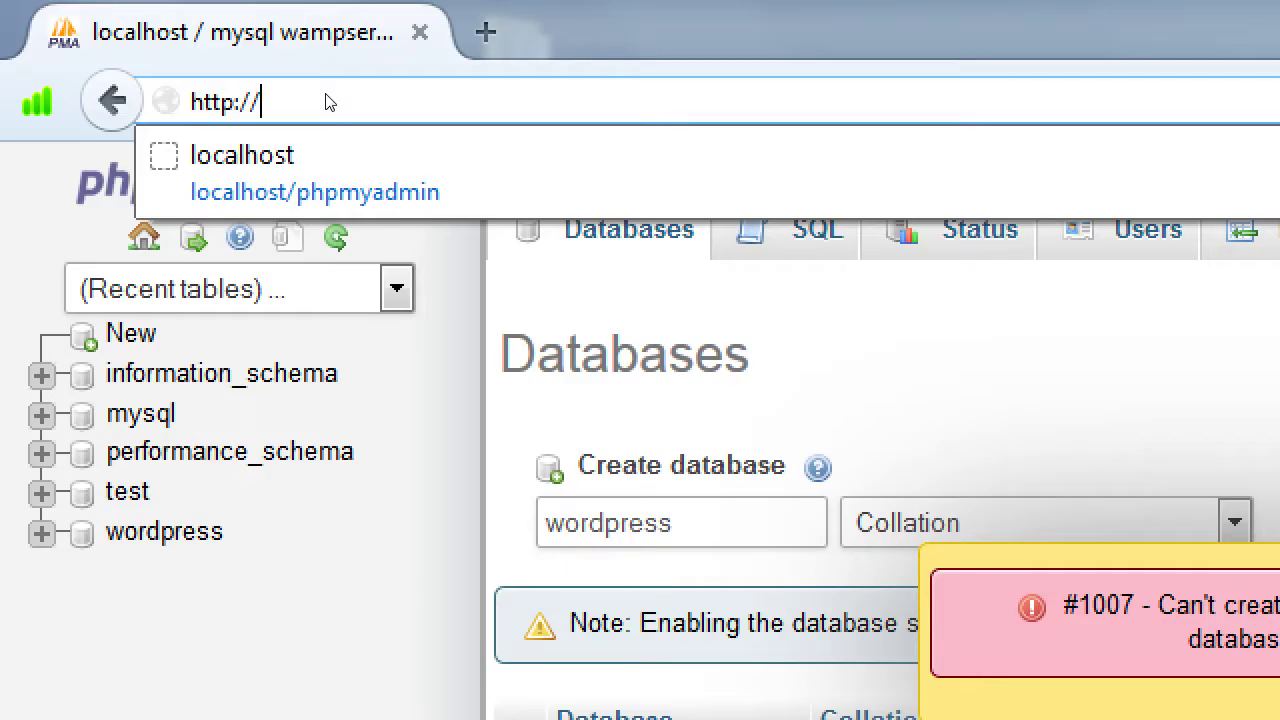
{"action": "type", "text": "localhost/"}
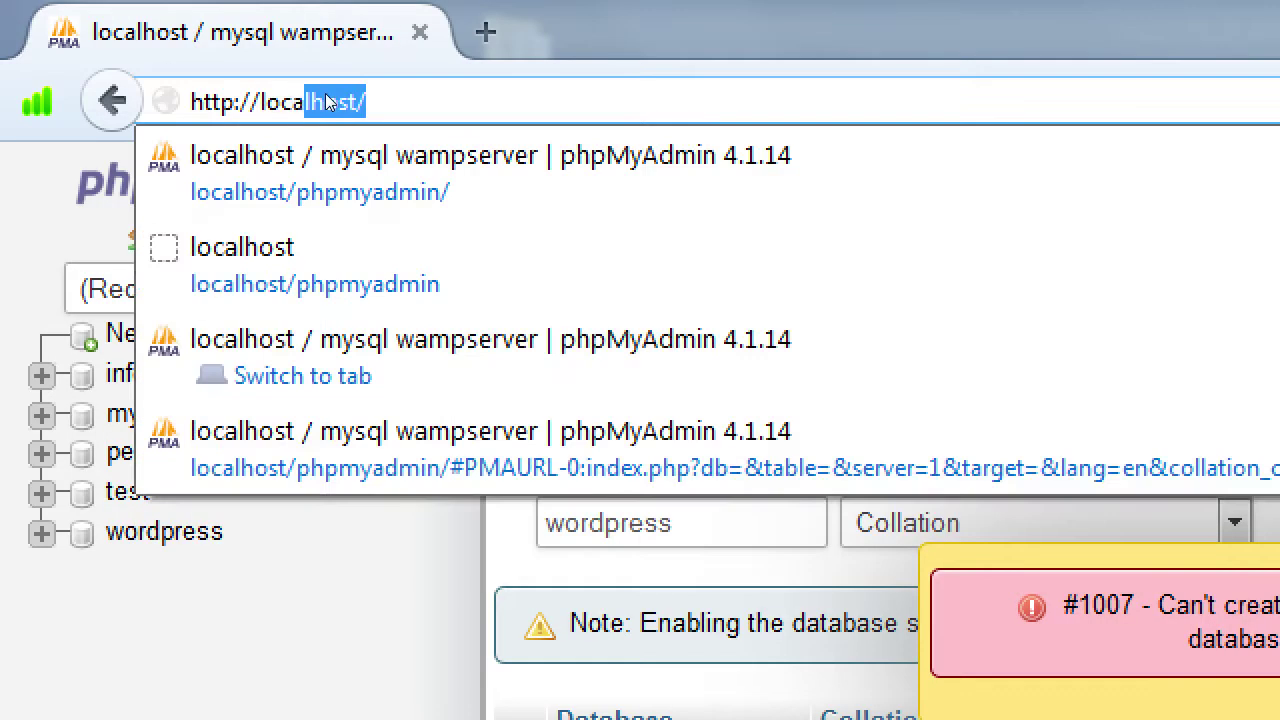
{"action": "key", "text": "Right"}
{"action": "type", "text": "wordpress"}
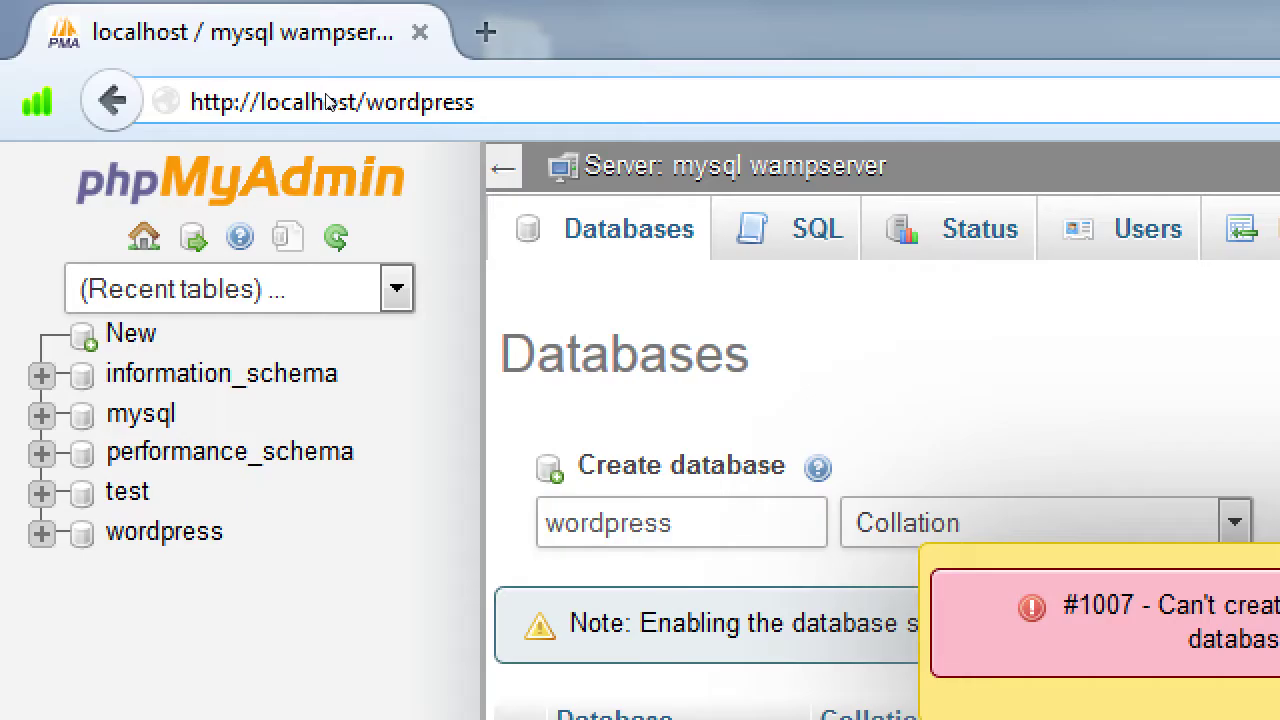
{"action": "key", "text": "Return"}
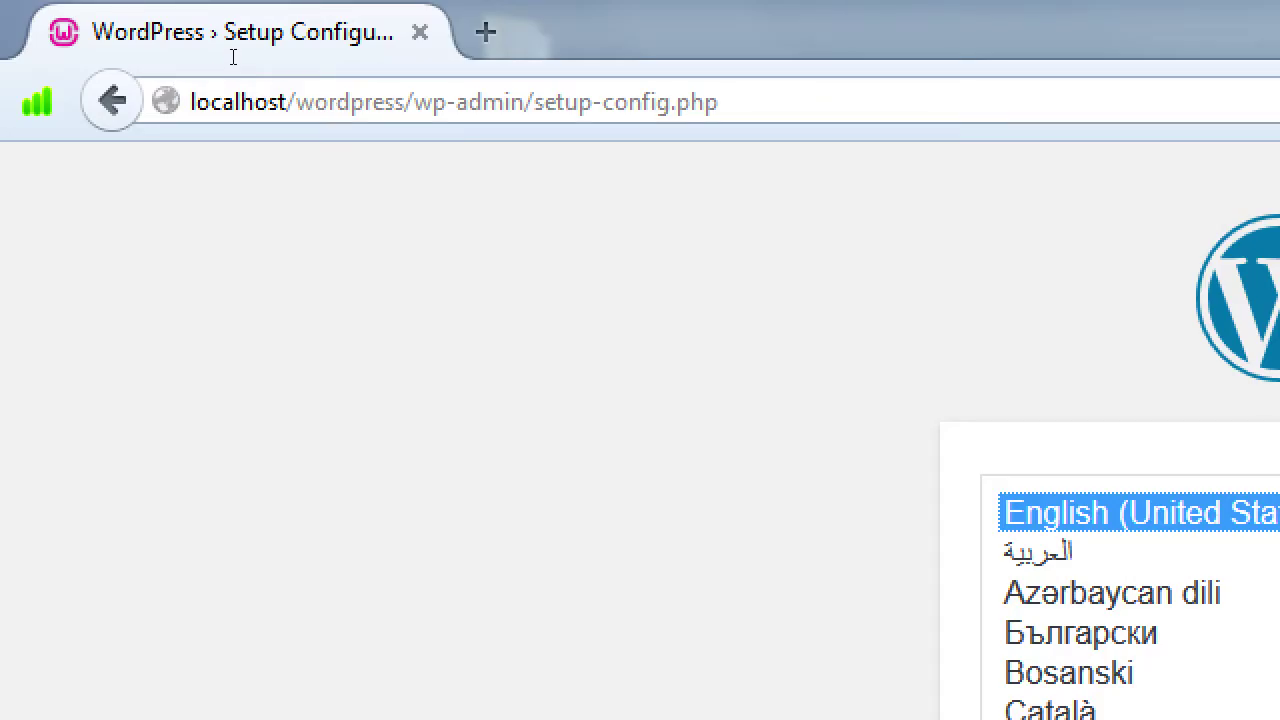
Step: Continue setup in English (United States) and proceed to the database connection form
{"action": "left_click_drag", "start_coordinate": [414, 101], "coordinate": [718, 101]}
{"action": "left_click", "coordinate": [407, 147]}
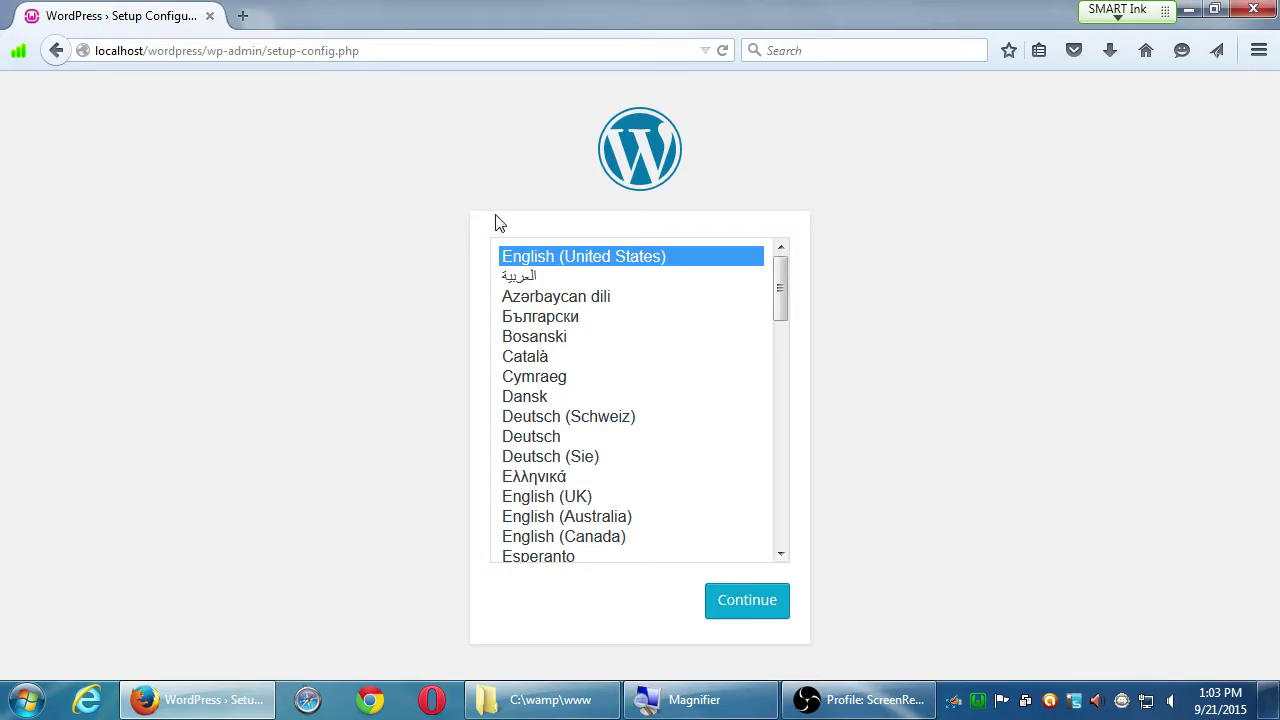
{"action": "left_click", "coordinate": [766, 600]}
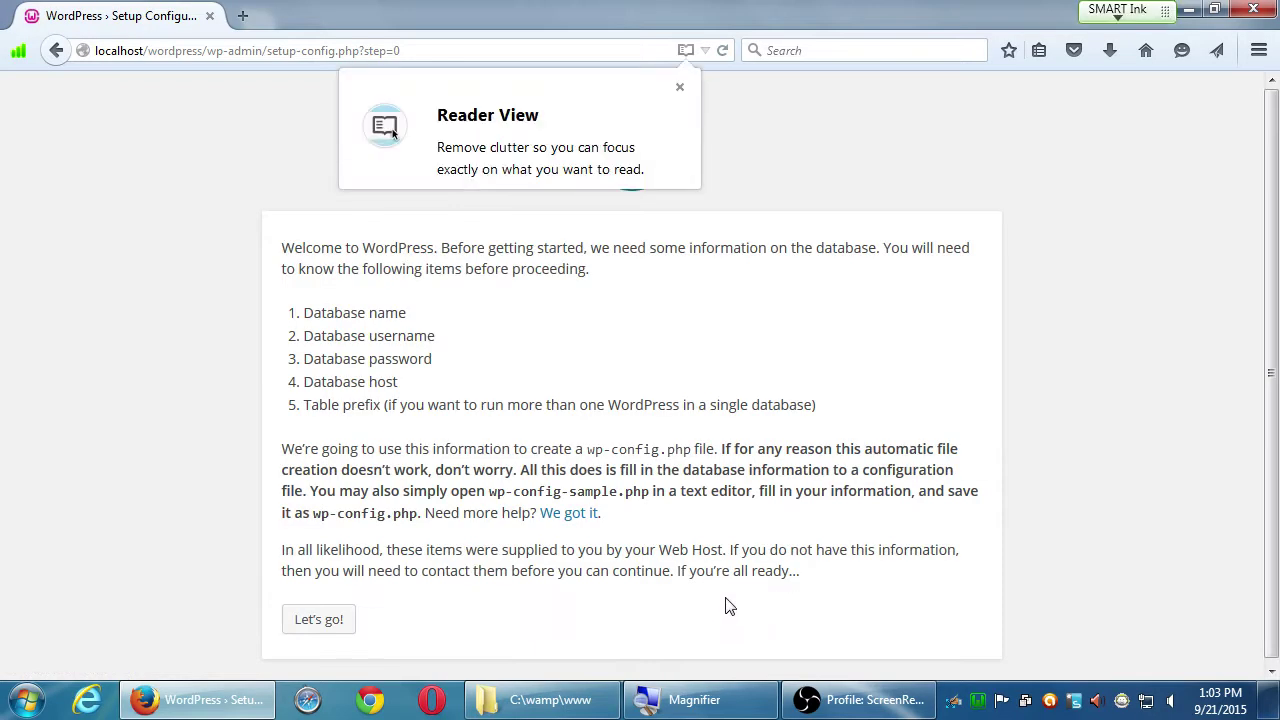
{"action": "left_click", "coordinate": [681, 90]}
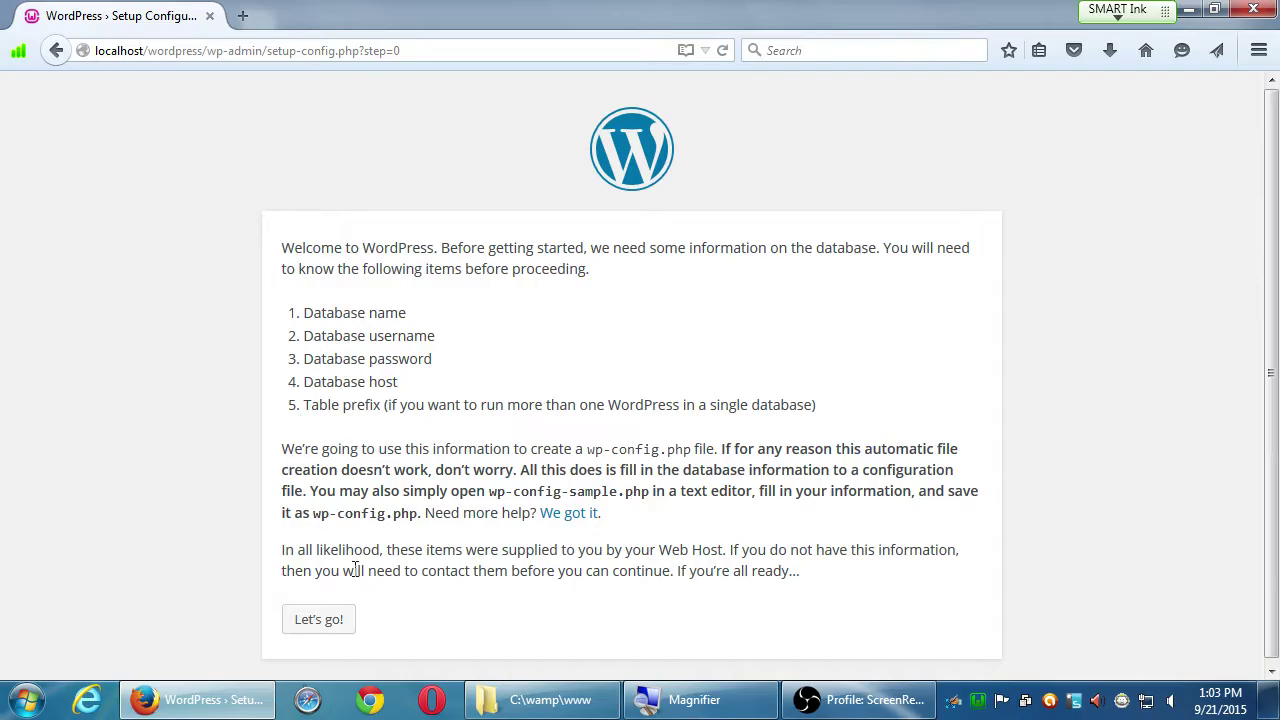
{"action": "left_click", "coordinate": [338, 622]}
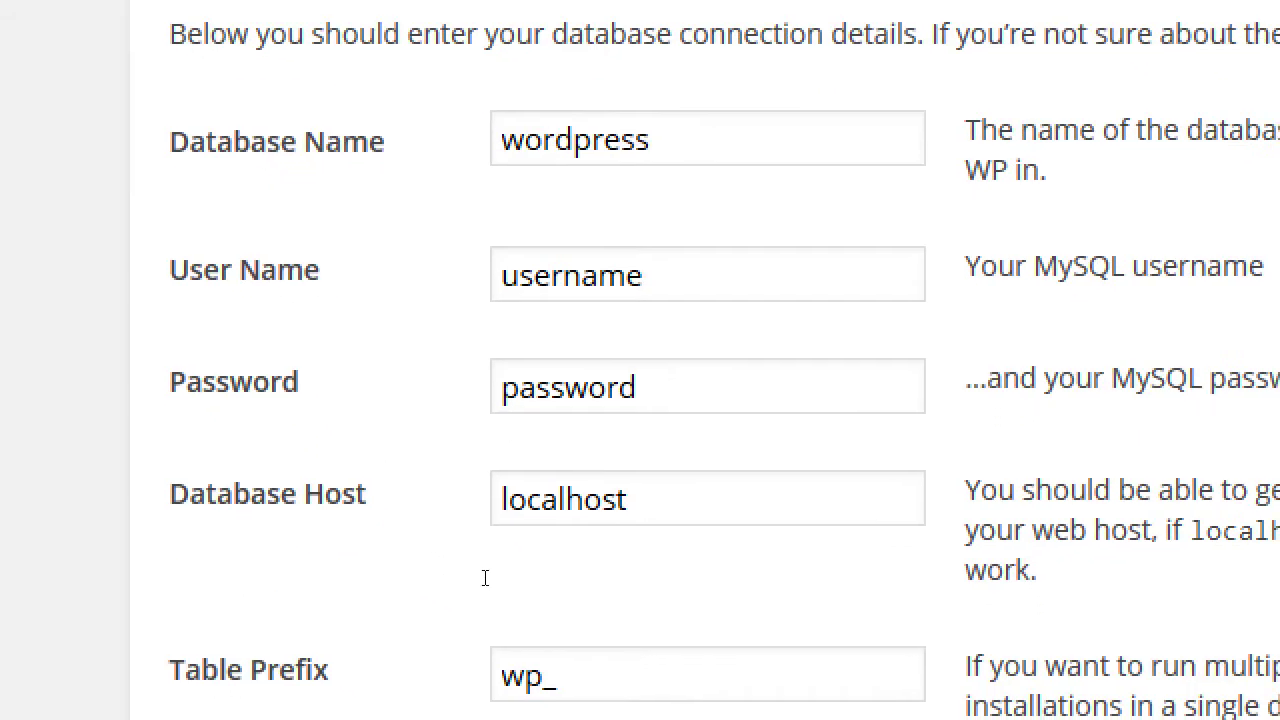
Step: Submit the database details with user name root and an empty password
{"action": "double_click", "coordinate": [586, 284]}
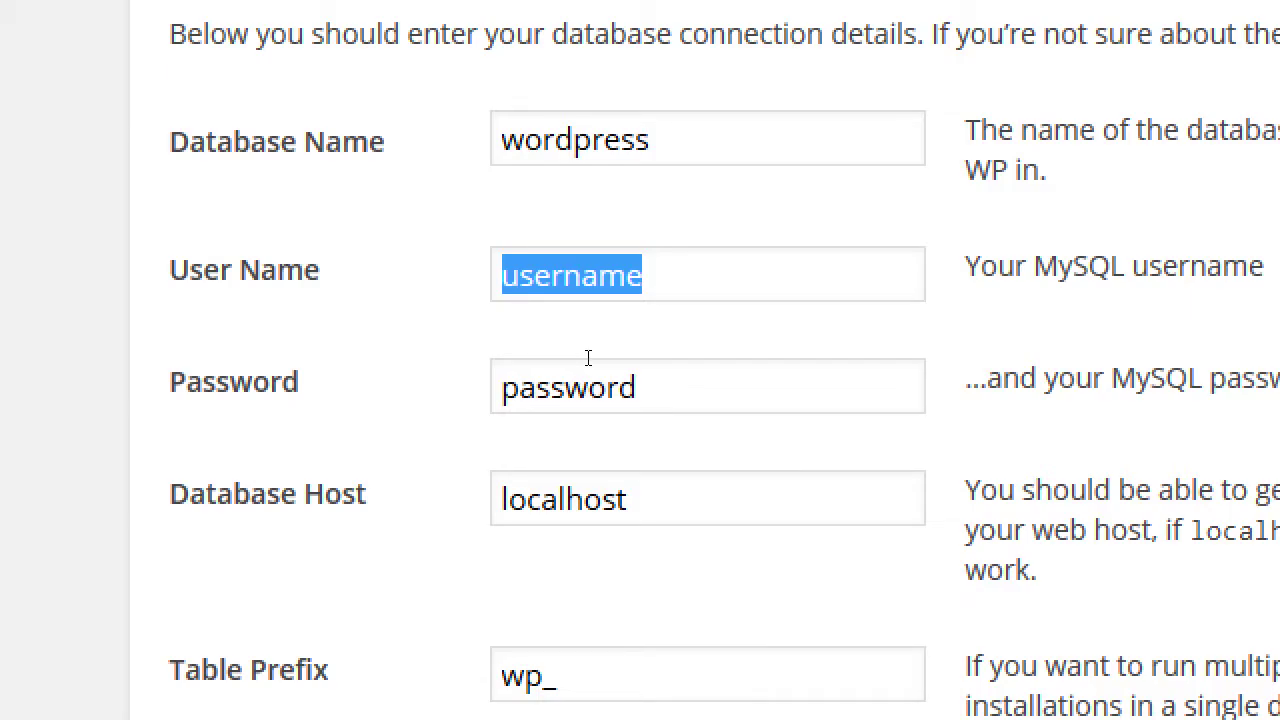
{"action": "type", "text": "root"}
{"action": "key", "text": "Tab"}
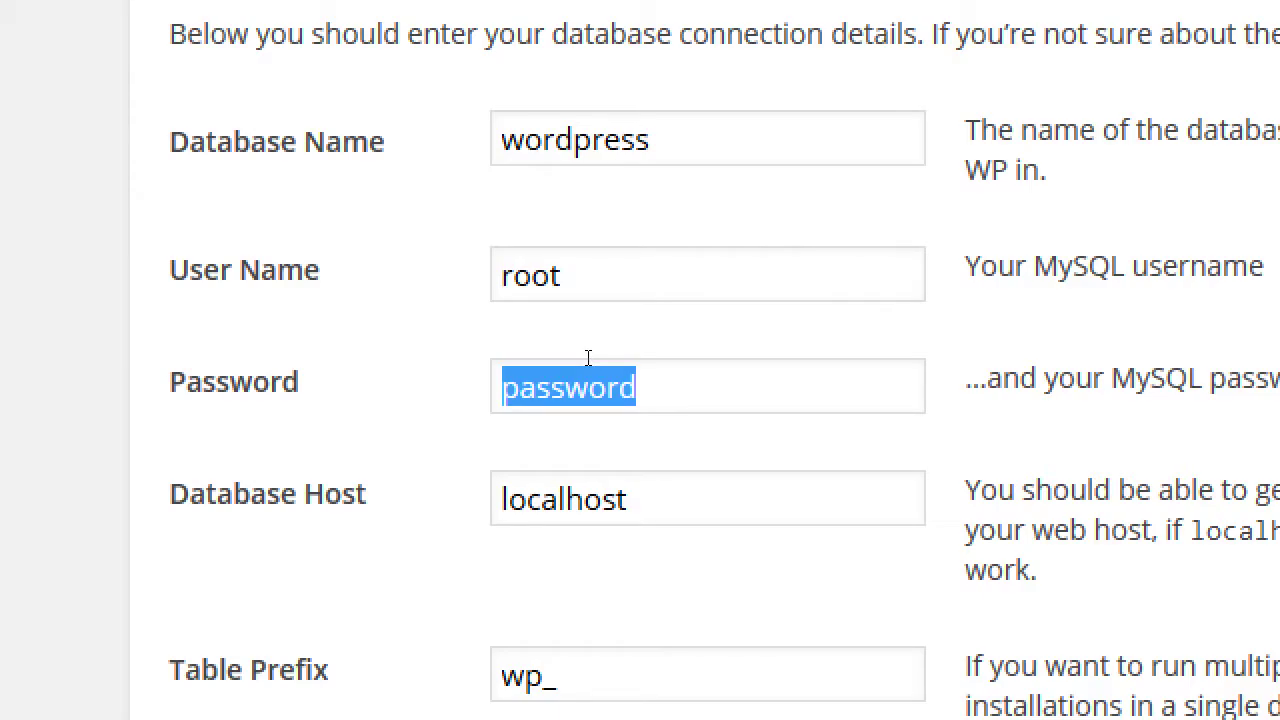
{"action": "key", "text": "BackSpace"}
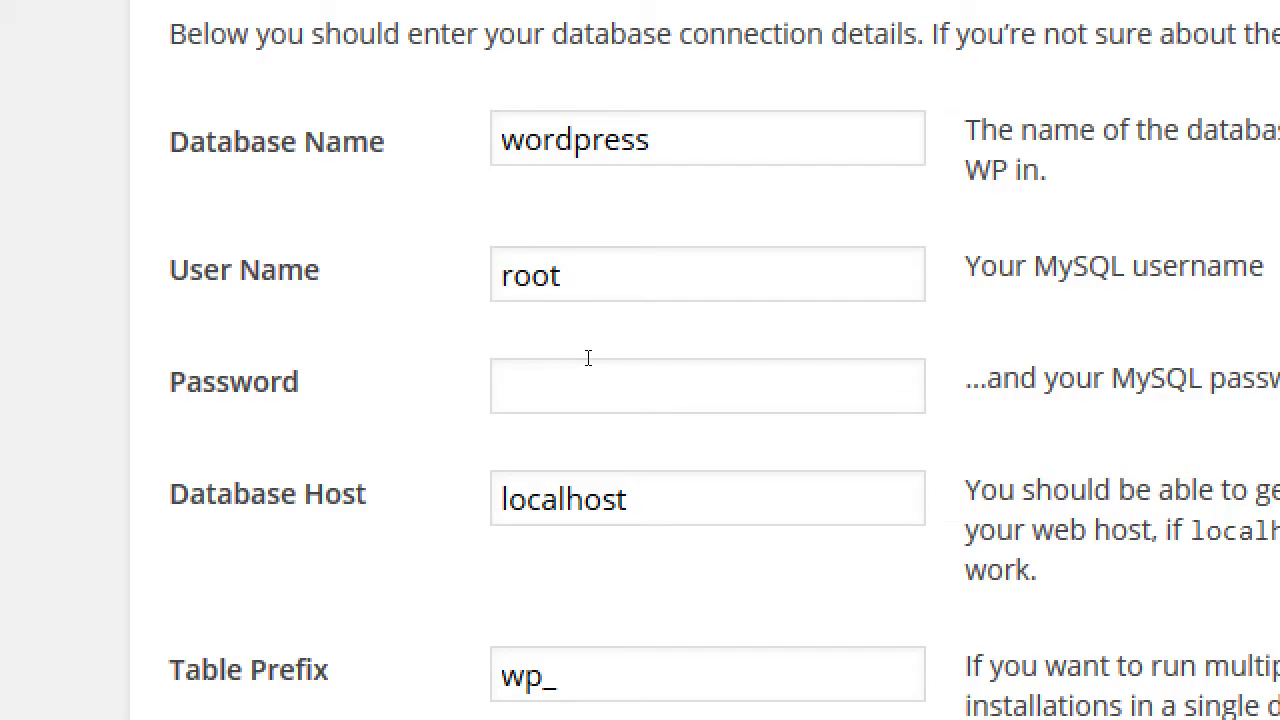
{"action": "scroll", "coordinate": [614, 357], "scroll_direction": "down", "scroll_amount": 1}
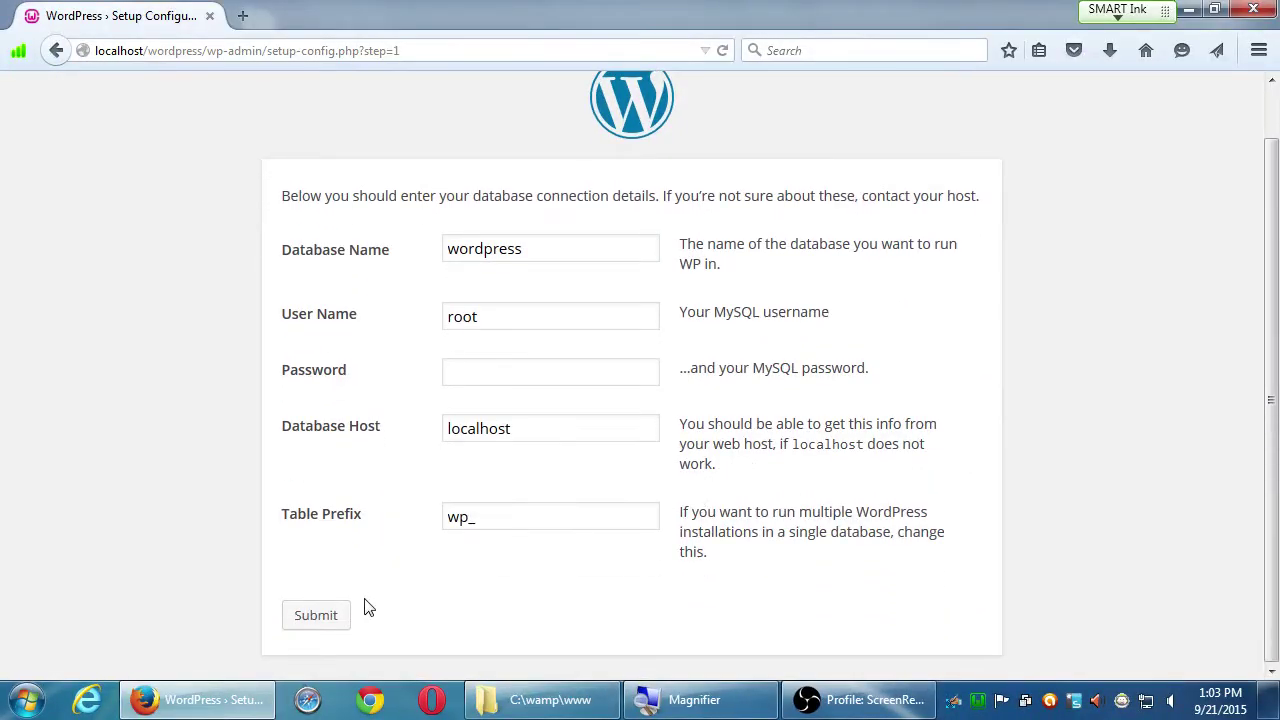
{"action": "left_click", "coordinate": [343, 615]}
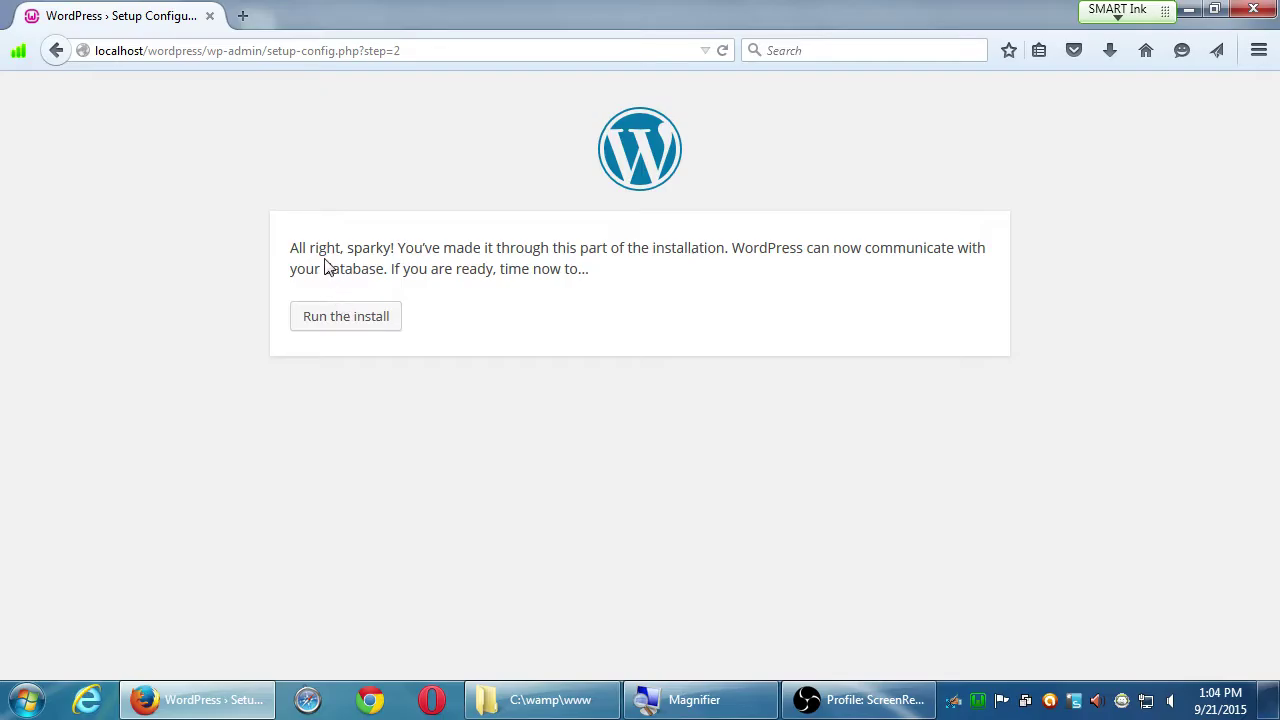
Step: Start the WordPress installation once the database connection is confirmed
{"action": "left_click_drag", "start_coordinate": [323, 248], "coordinate": [366, 249]}
{"action": "left_click", "coordinate": [406, 262]}
{"action": "left_click", "coordinate": [381, 326]}
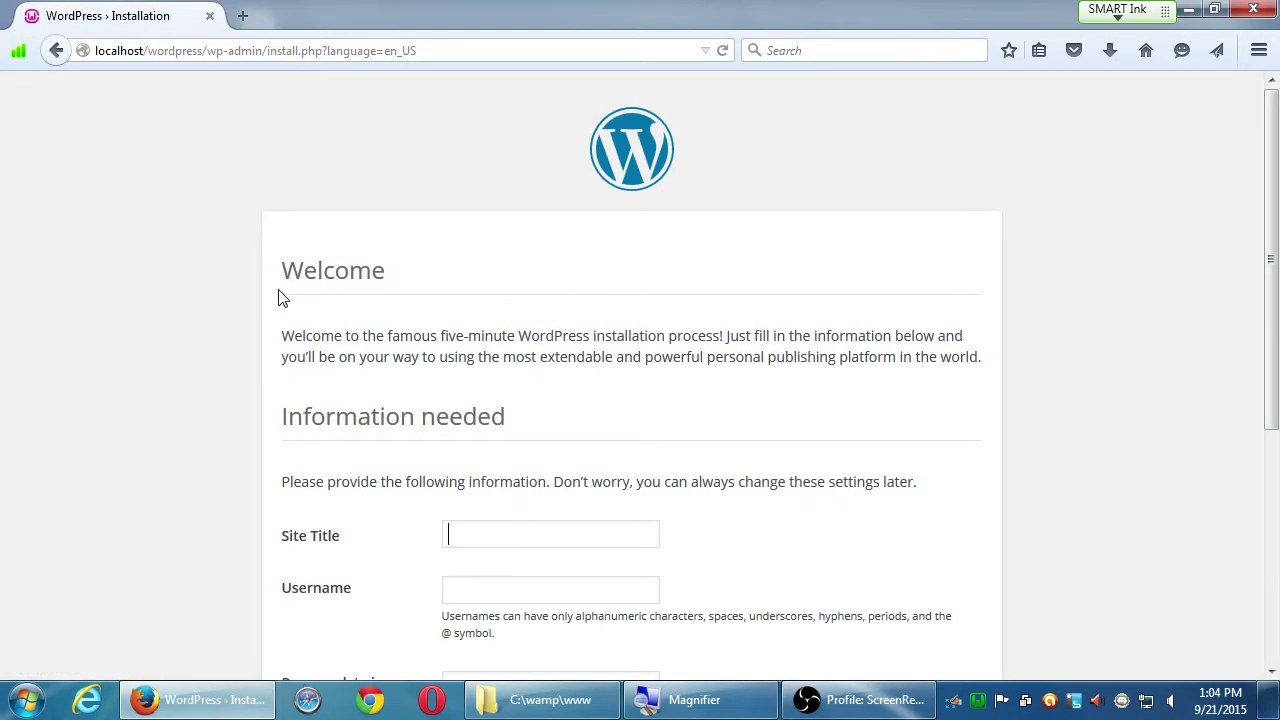
{"action": "scroll", "coordinate": [240, 334], "scroll_direction": "down", "scroll_amount": 5}
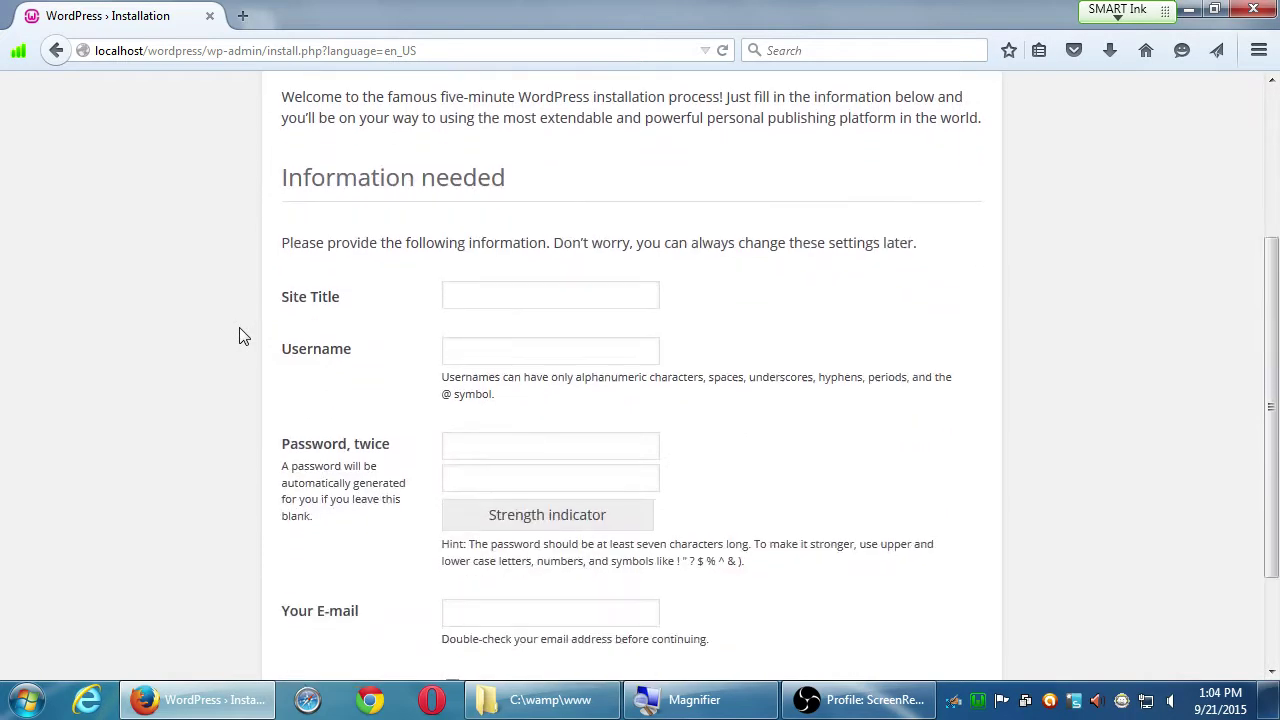
{"action": "scroll", "coordinate": [240, 334], "scroll_direction": "down", "scroll_amount": 2}
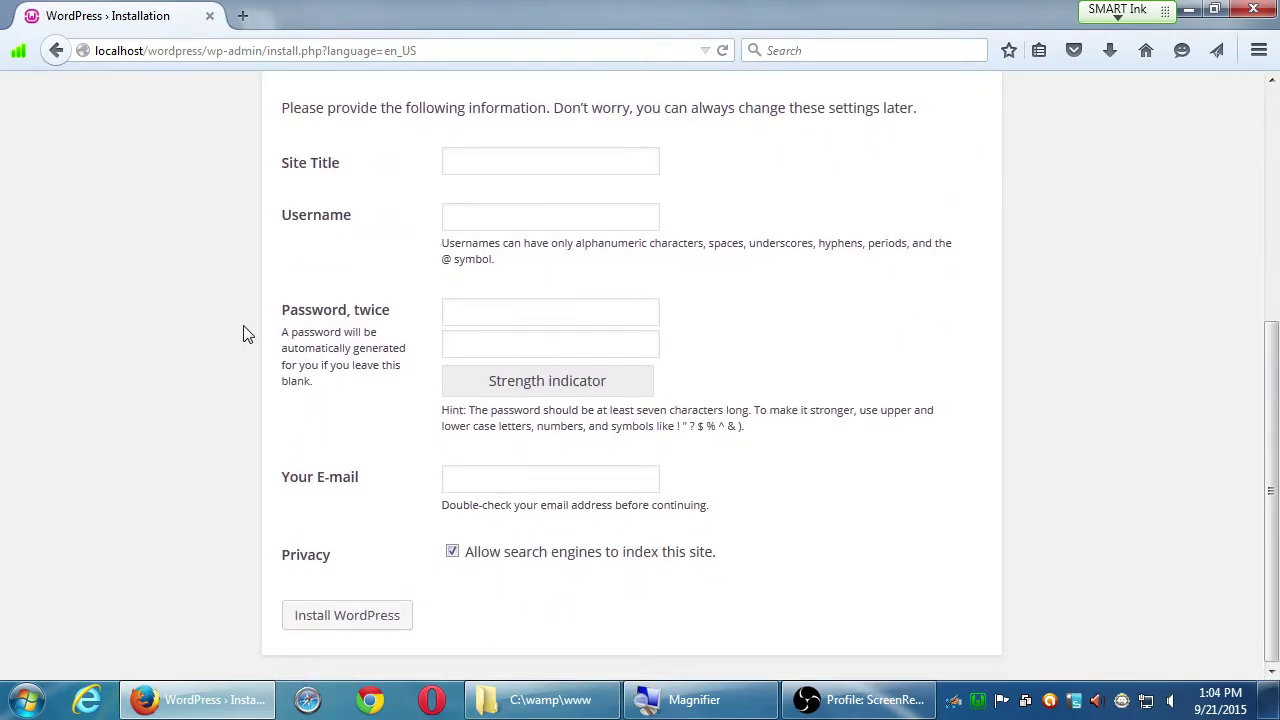
{"action": "scroll", "coordinate": [238, 338], "scroll_direction": "up", "scroll_amount": 1}
{"action": "scroll", "coordinate": [240, 342], "scroll_direction": "down", "scroll_amount": 1}
{"action": "scroll", "coordinate": [243, 343], "scroll_direction": "up", "scroll_amount": 1}
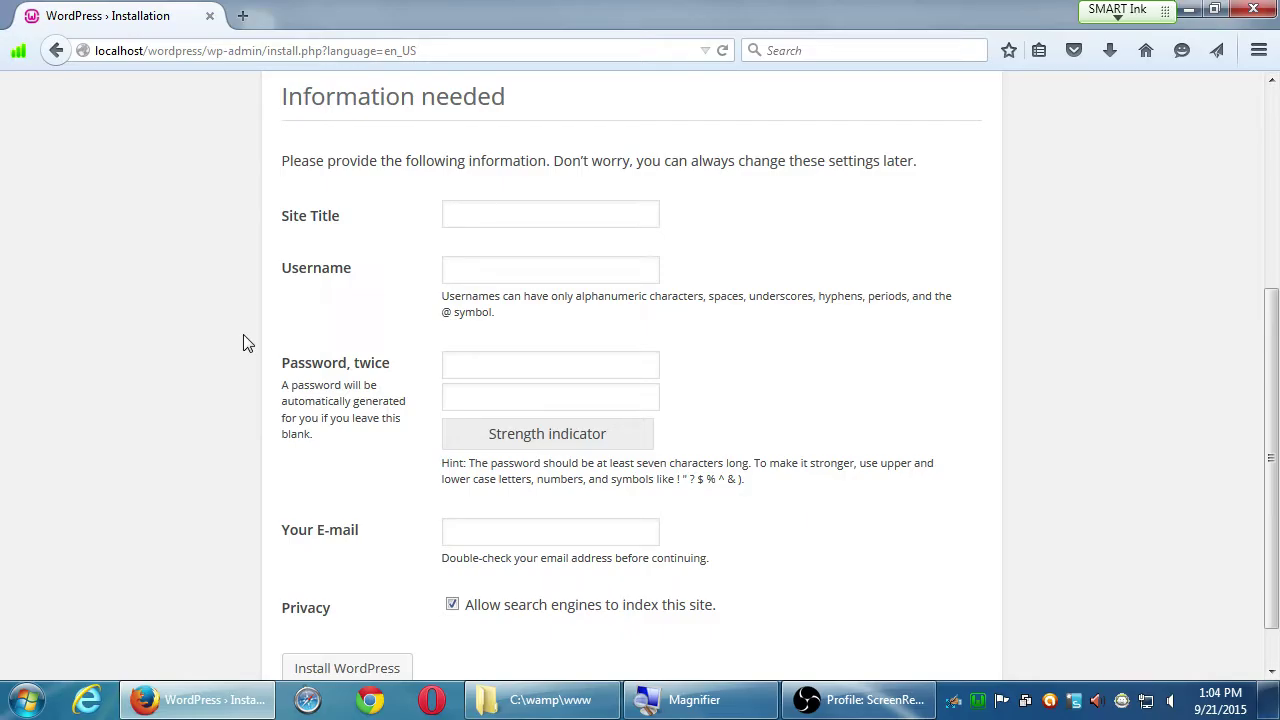
Step: Enter site title 'Victor's Bakery', the admin username, the password twice, and the site e-mail
{"action": "type", "text": "Victor's"}
{"action": "type", "text": " Bakery"}
{"action": "type", "text": "admin"}
{"action": "key", "text": "Tab"}
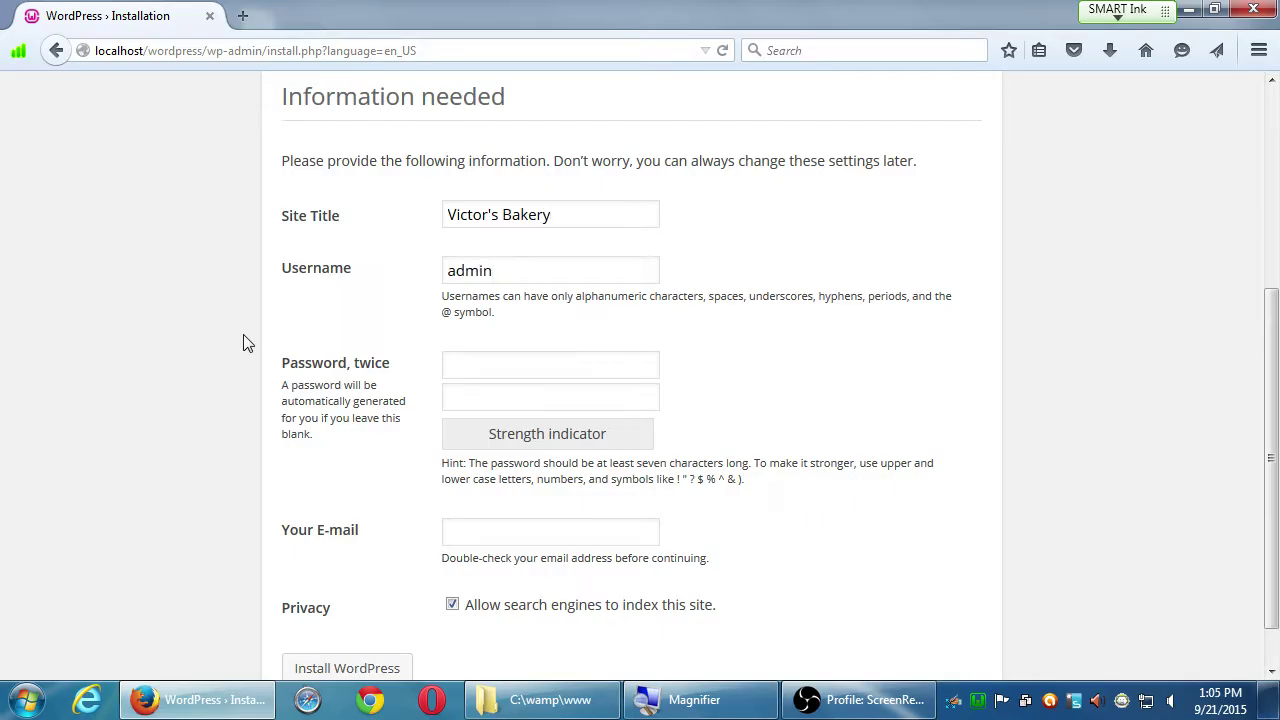
{"action": "type", "text": "password"}
{"action": "key", "text": "Tab"}
{"action": "type", "text": "pa"}
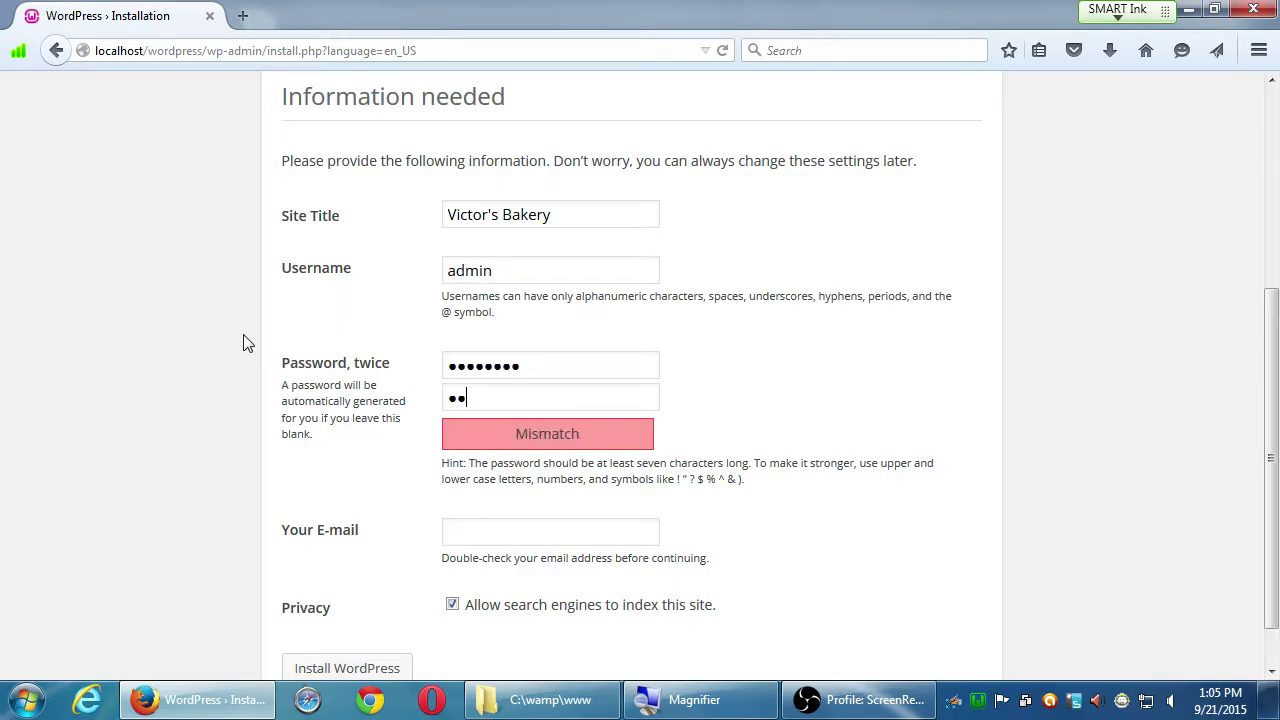
{"action": "type", "text": "ssword"}
{"action": "key", "text": "Tab"}
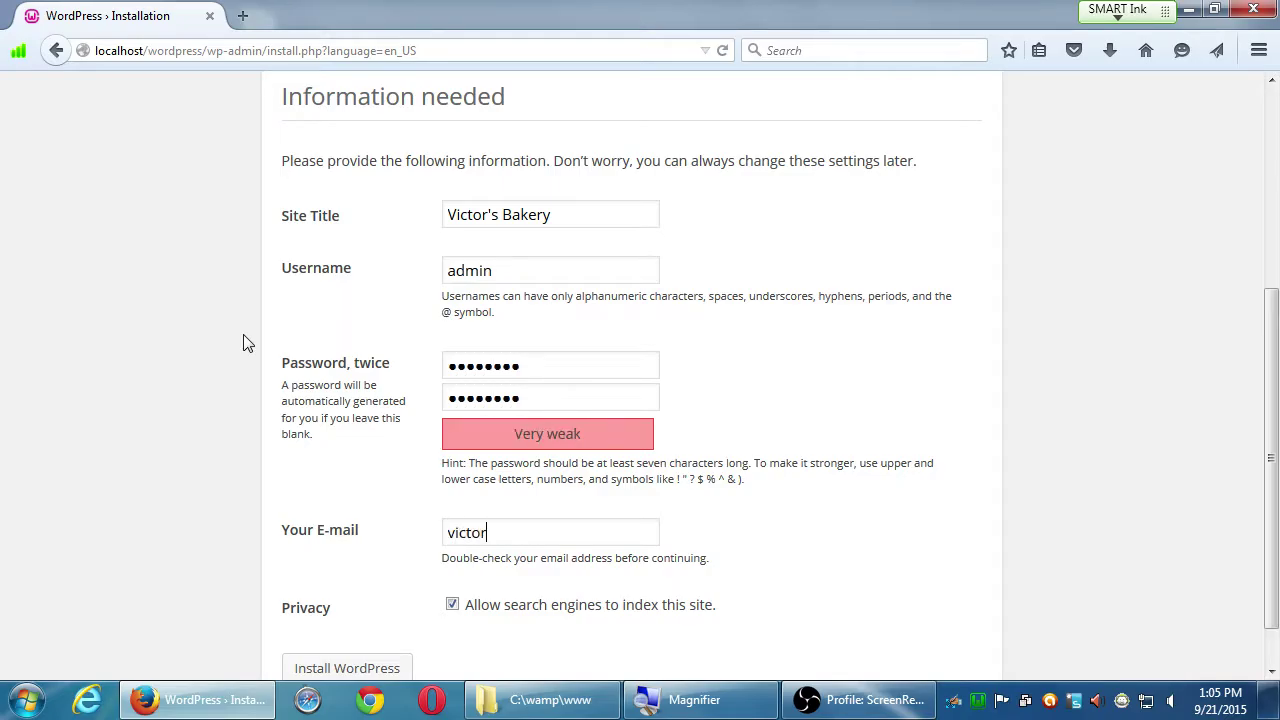
Step: Install WordPress for Victor's Bakery, check the www folder, and continue to the login page
{"action": "scroll", "coordinate": [380, 477], "scroll_direction": "down", "scroll_amount": 1}
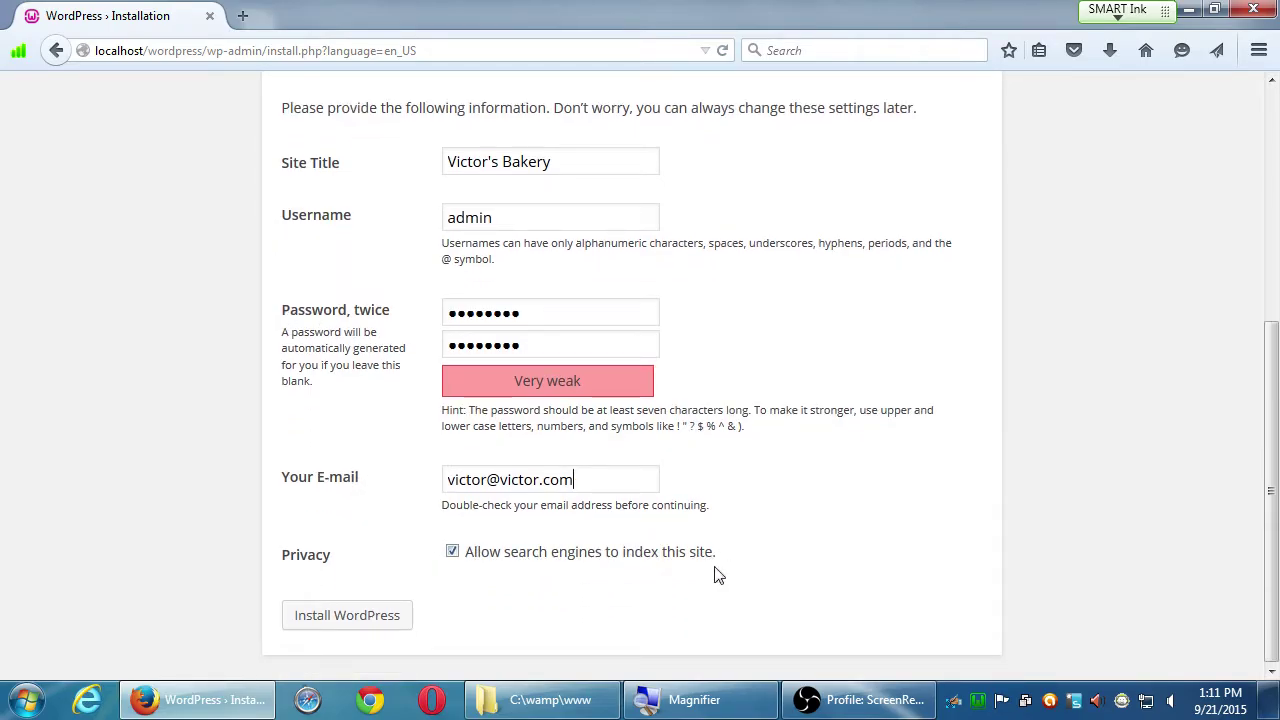
{"action": "left_click", "coordinate": [346, 621]}
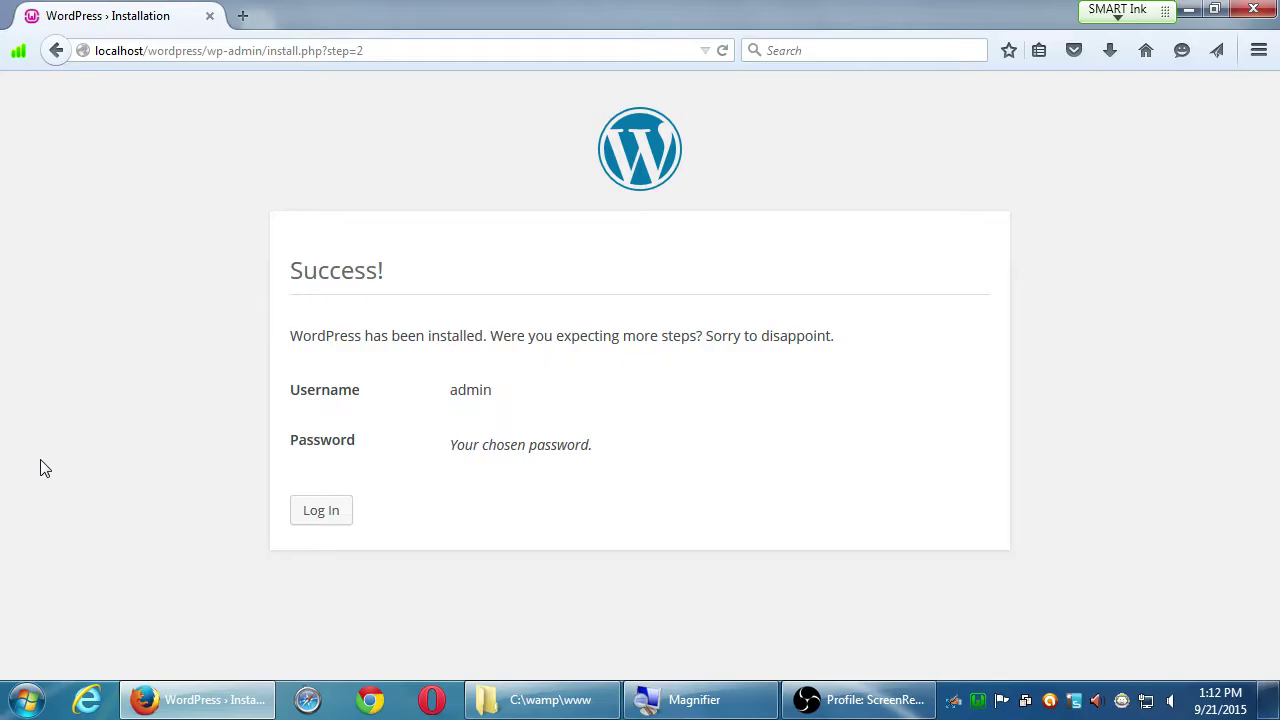
{"action": "key", "text": "alt+Tab"}
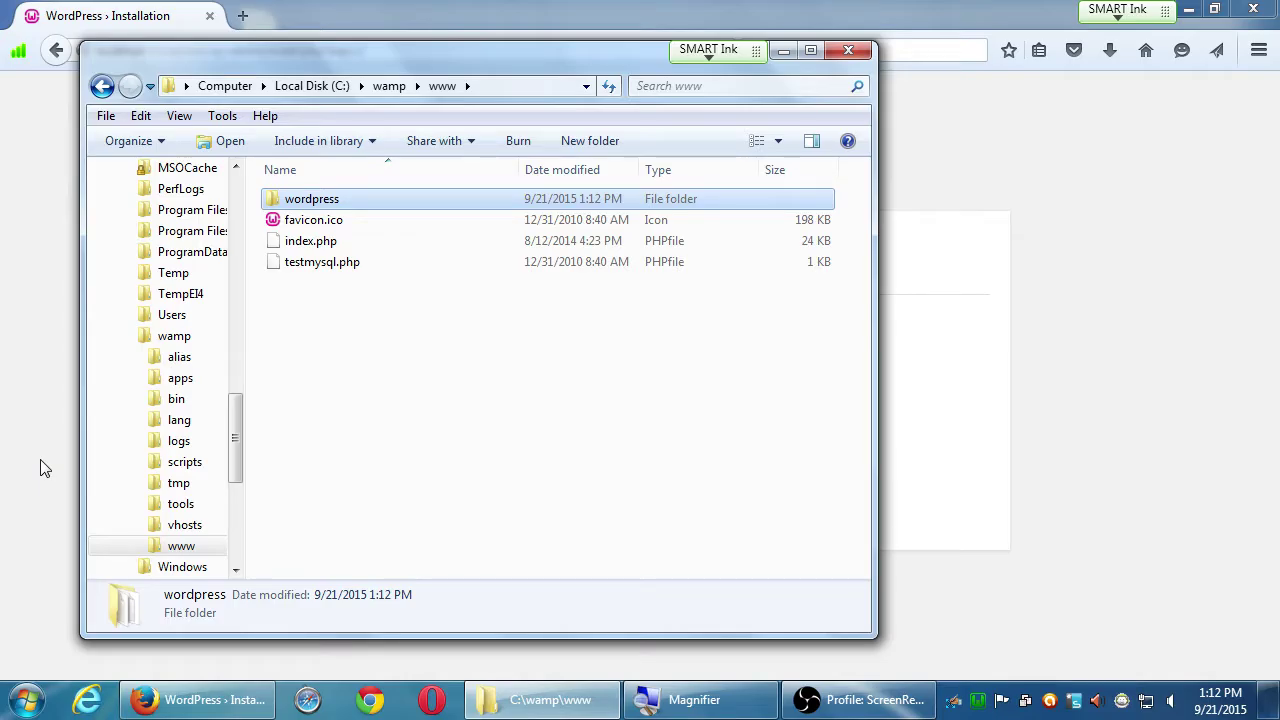
{"action": "key", "text": "alt+Tab"}
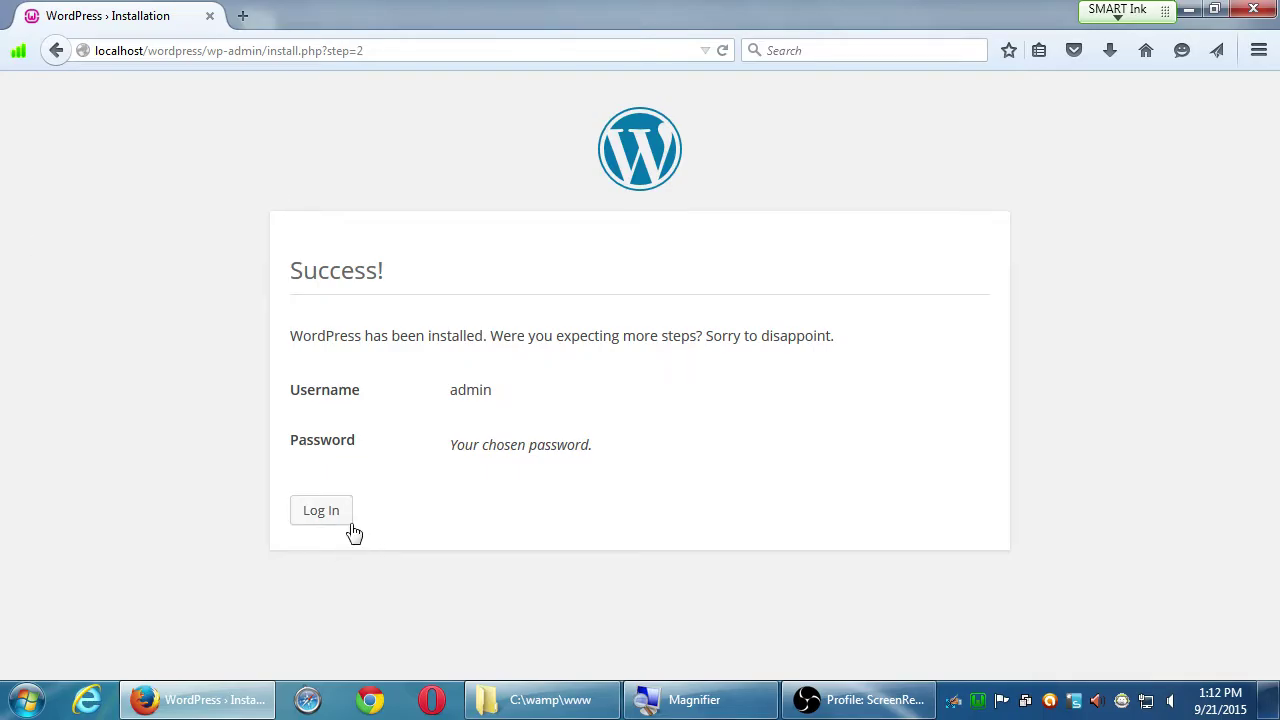
{"action": "left_click", "coordinate": [321, 512]}
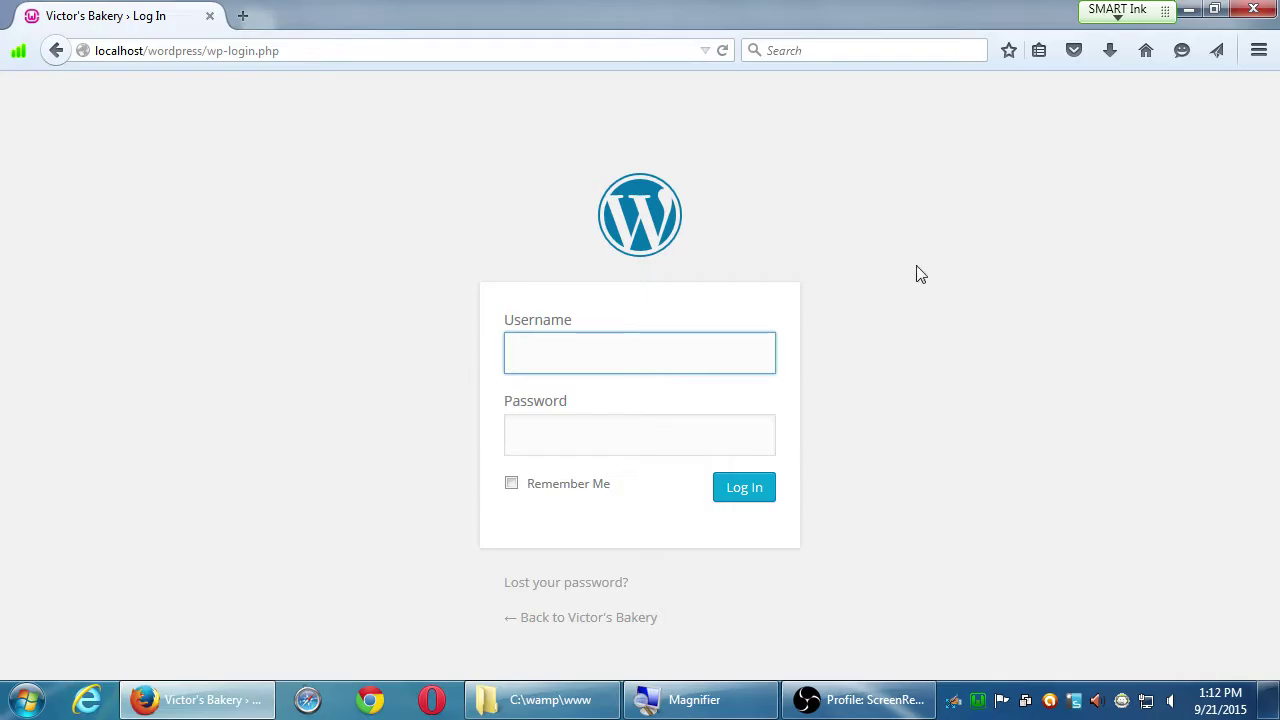
Step: Log in to Victor's Bakery with the administrator username and account password
{"action": "type", "text": "admin"}
{"action": "key", "text": "Tab"}
{"action": "type", "text": "password"}
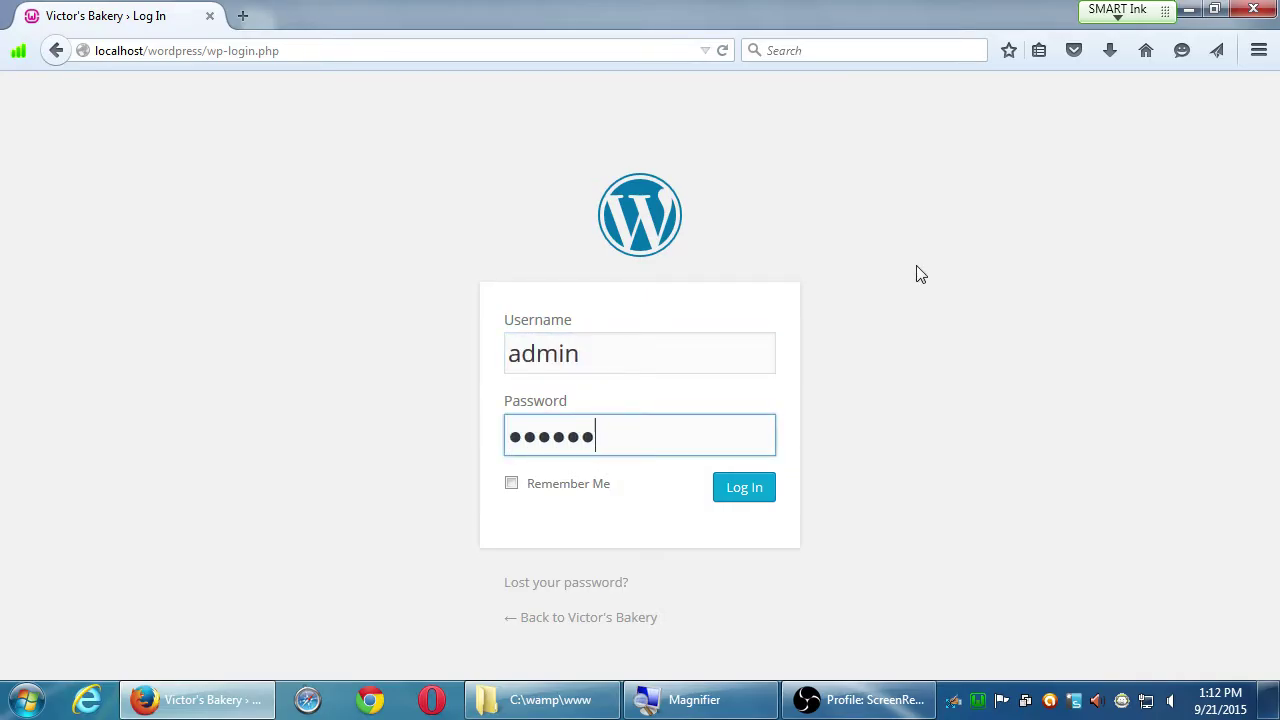
{"action": "key", "text": "Return"}
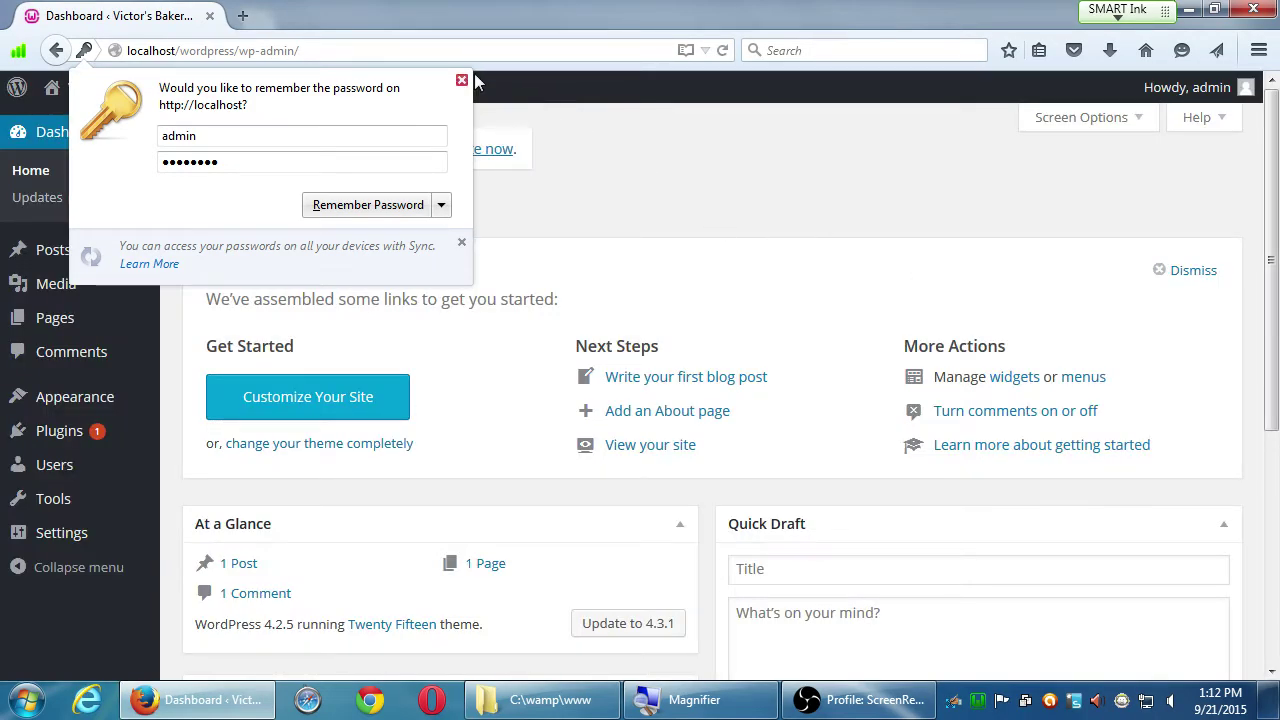
Step: Dismiss Firefox's offer to remember the login password
{"action": "left_click", "coordinate": [461, 79]}
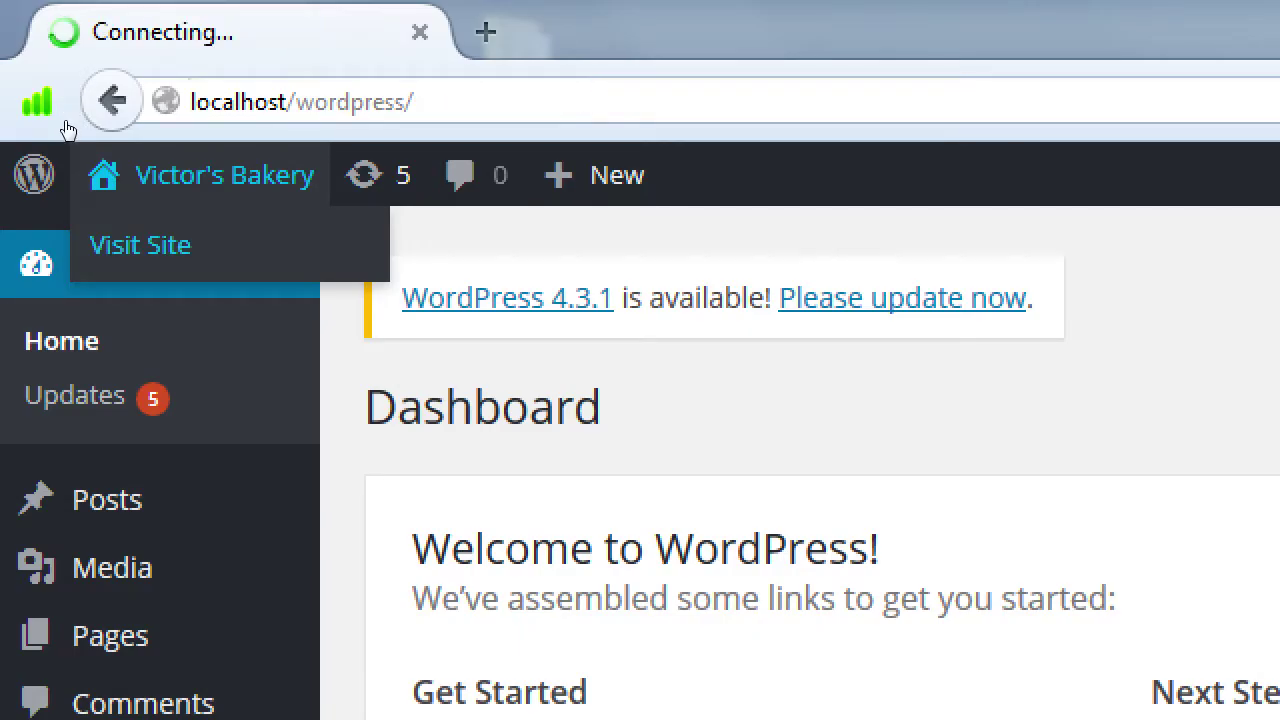
Step: Reset the screen magnification and scroll over the public Victor's Bakery front page
{"action": "key", "text": "super+minus"}
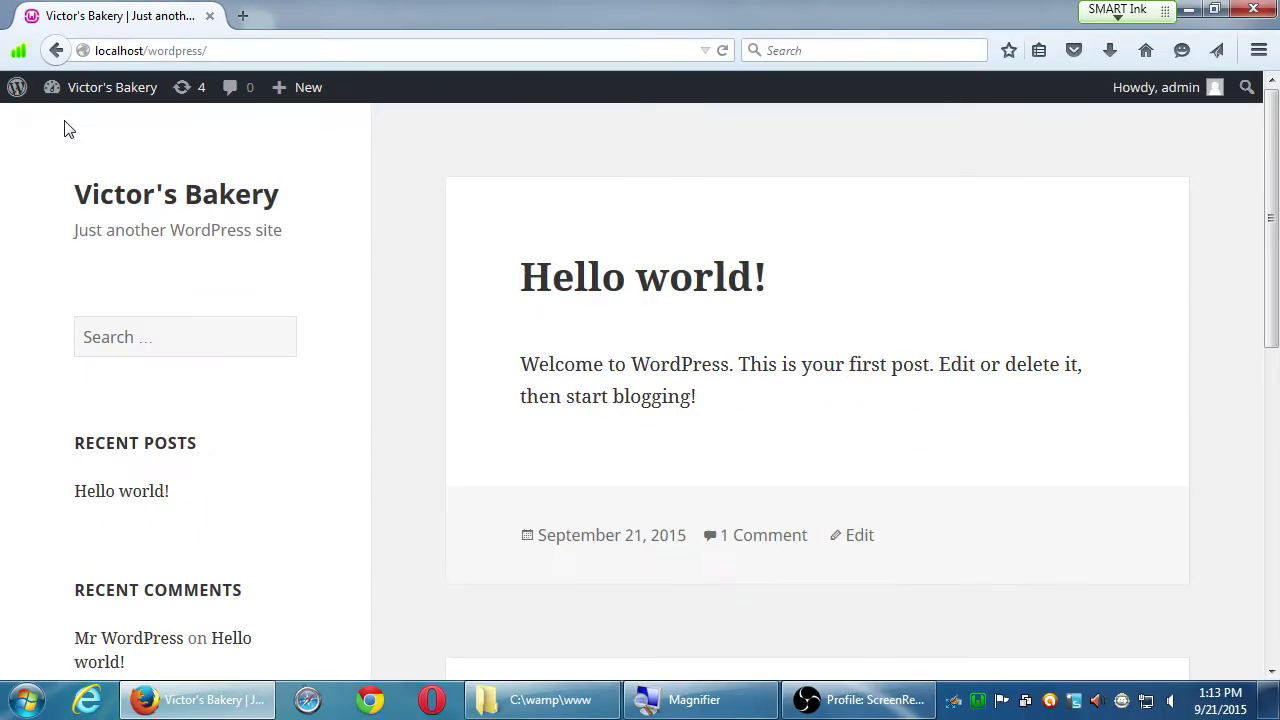
{"action": "scroll", "coordinate": [760, 420], "scroll_direction": "down", "scroll_amount": 6}
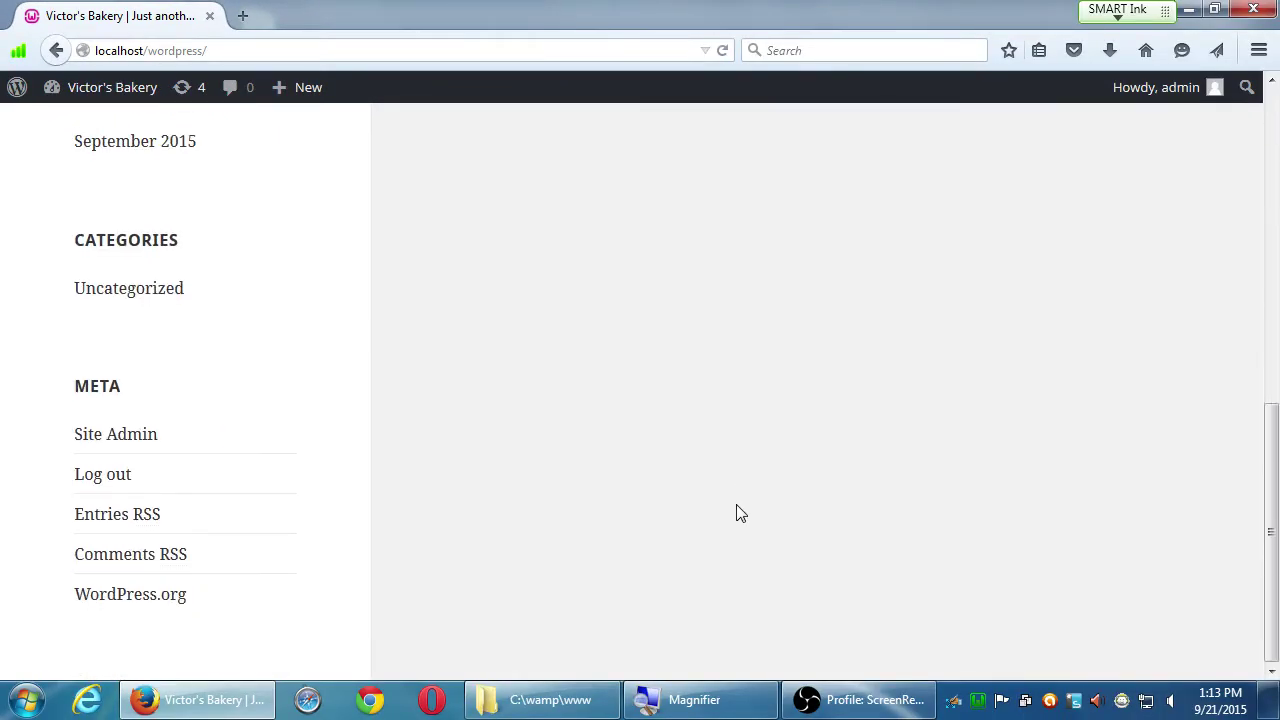
{"action": "scroll", "coordinate": [737, 514], "scroll_direction": "up", "scroll_amount": 2}
{"action": "scroll", "coordinate": [735, 512], "scroll_direction": "up", "scroll_amount": 5}
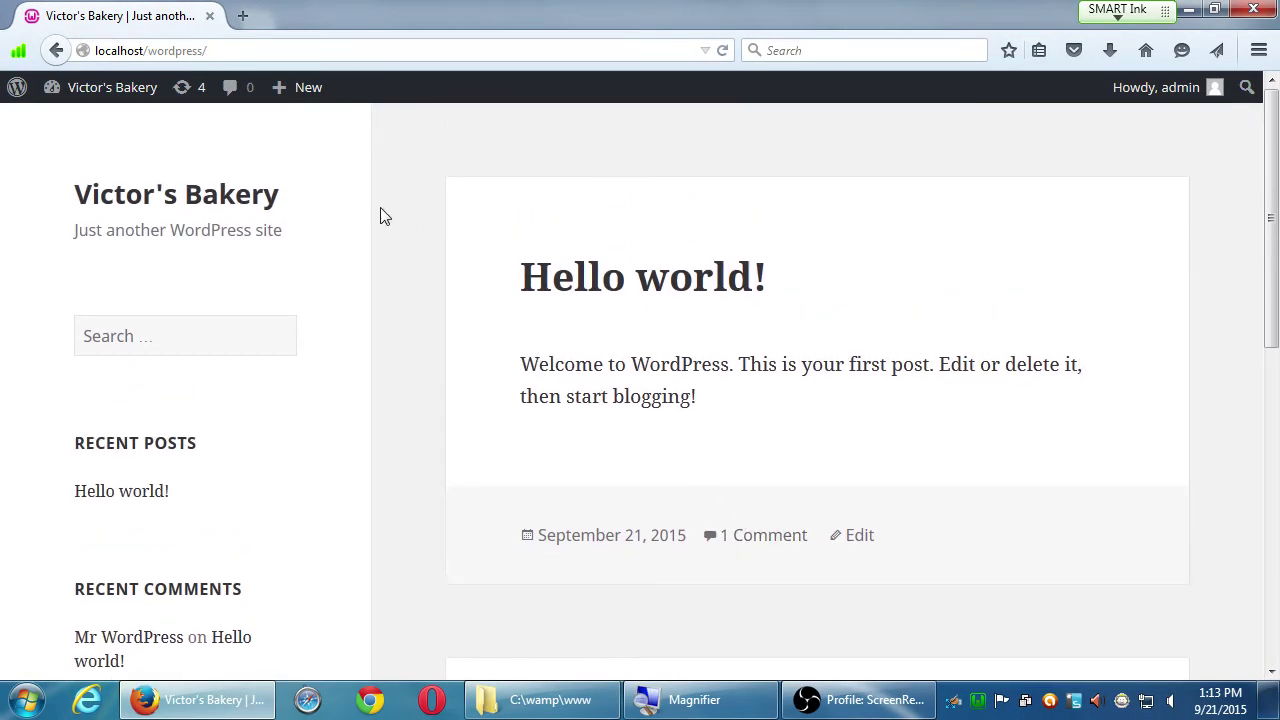
Step: Switch from the front page to the Dashboard, back to the site, and to the Dashboard again
{"action": "mouse_move", "coordinate": [108, 92]}
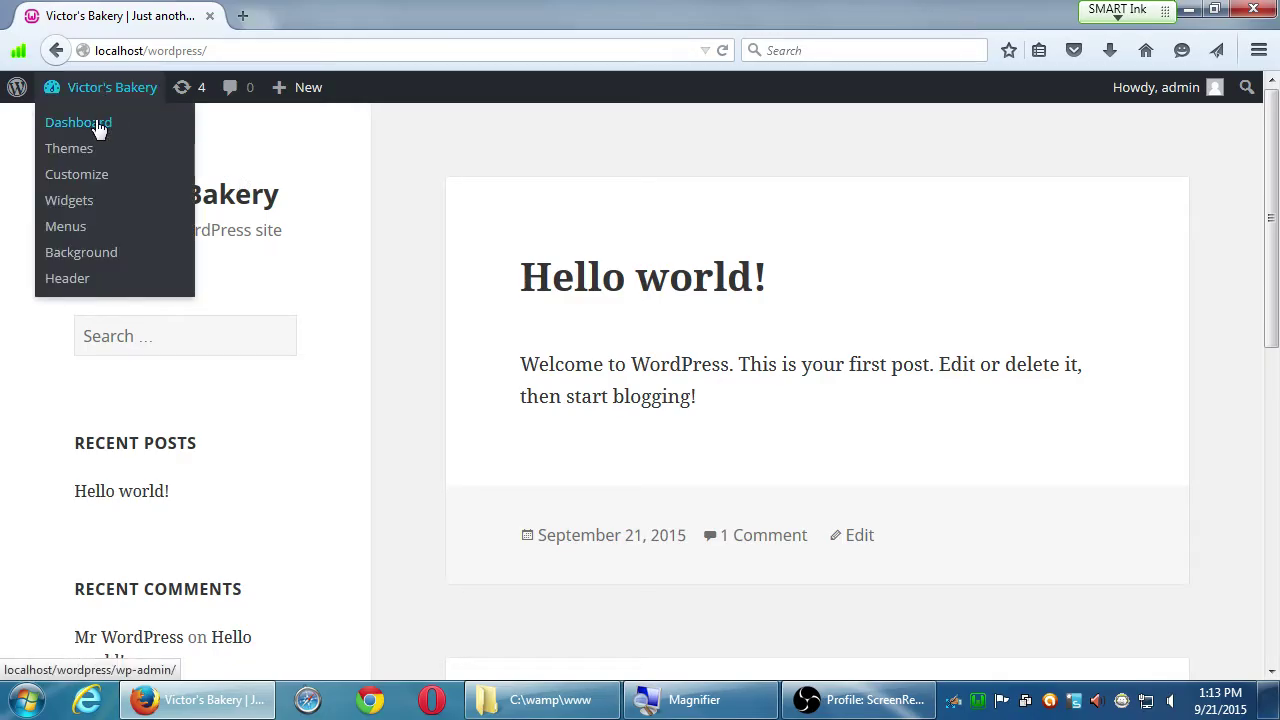
{"action": "left_click", "coordinate": [100, 130]}
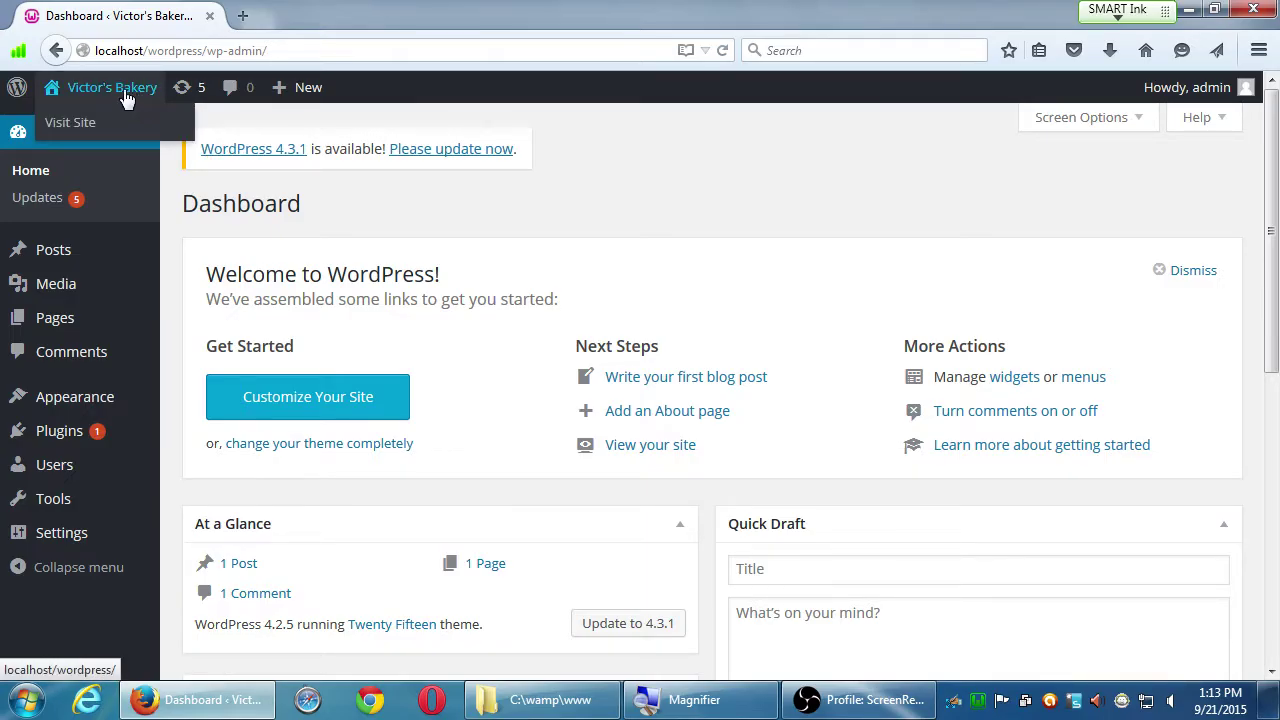
{"action": "left_click", "coordinate": [126, 97]}
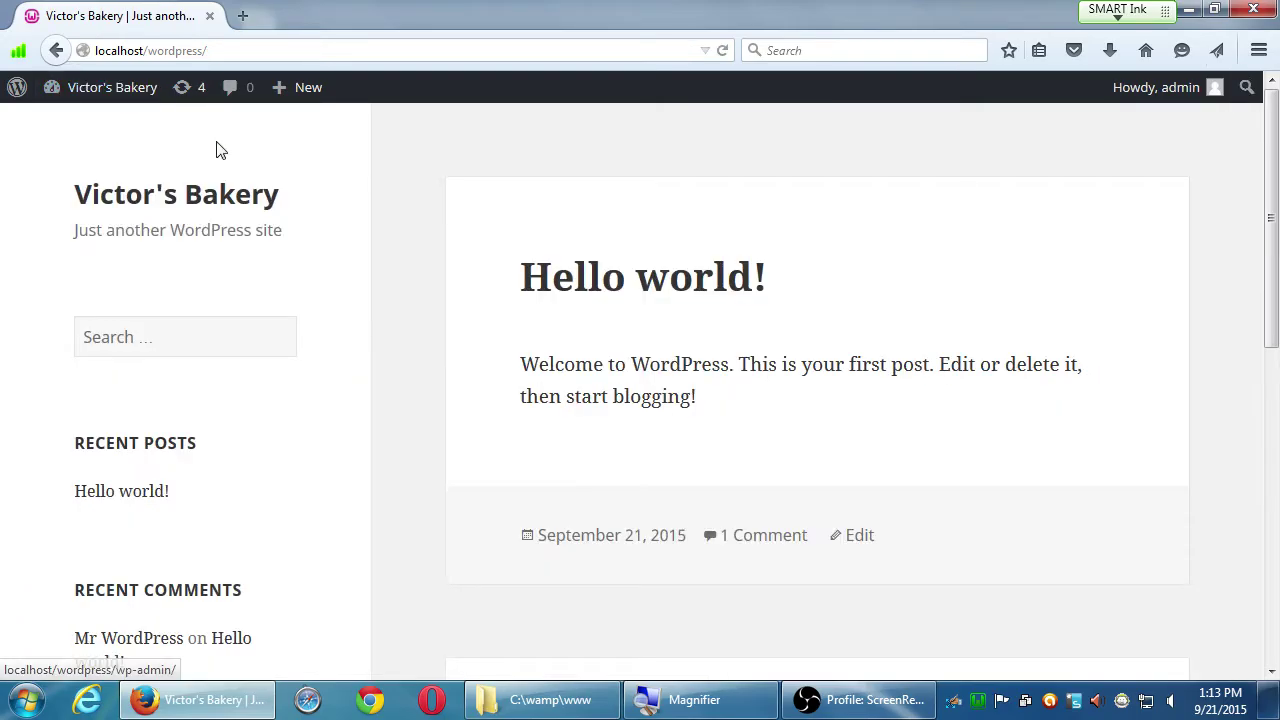
{"action": "left_click", "coordinate": [94, 97]}
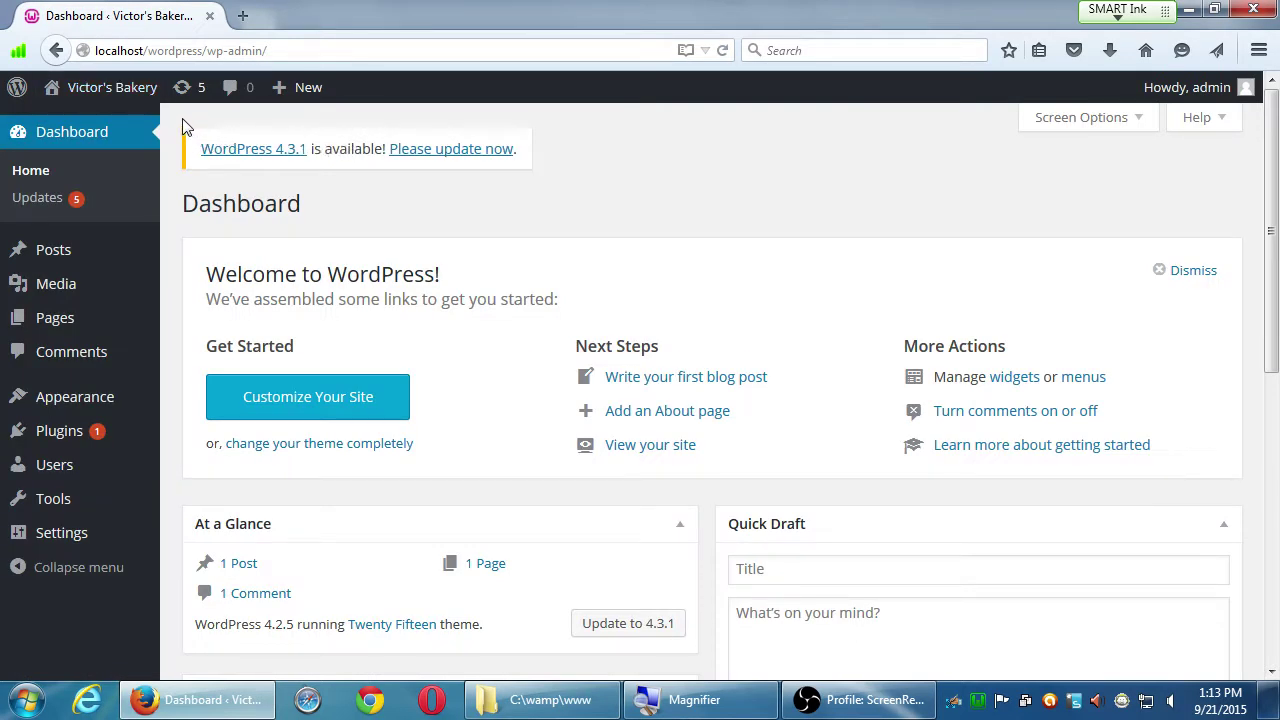
{"action": "mouse_move", "coordinate": [132, 102]}
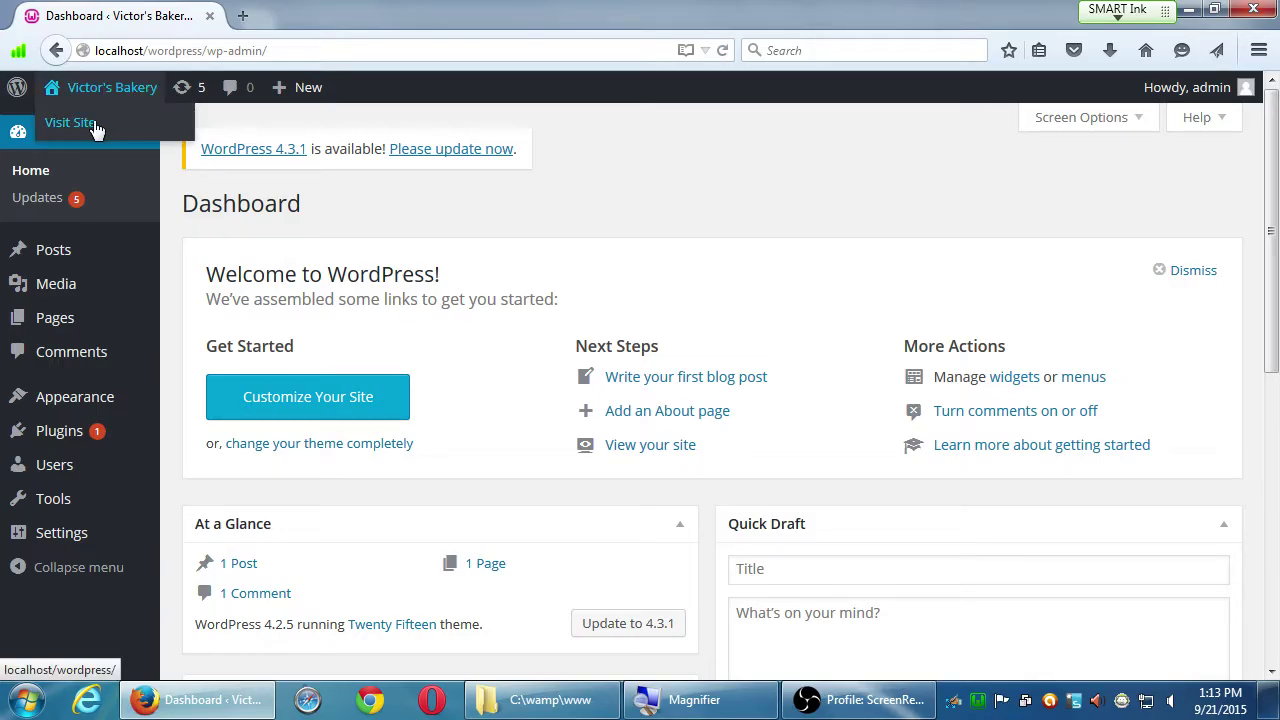
{"action": "right_click", "coordinate": [95, 130]}
{"action": "left_click", "coordinate": [140, 138]}
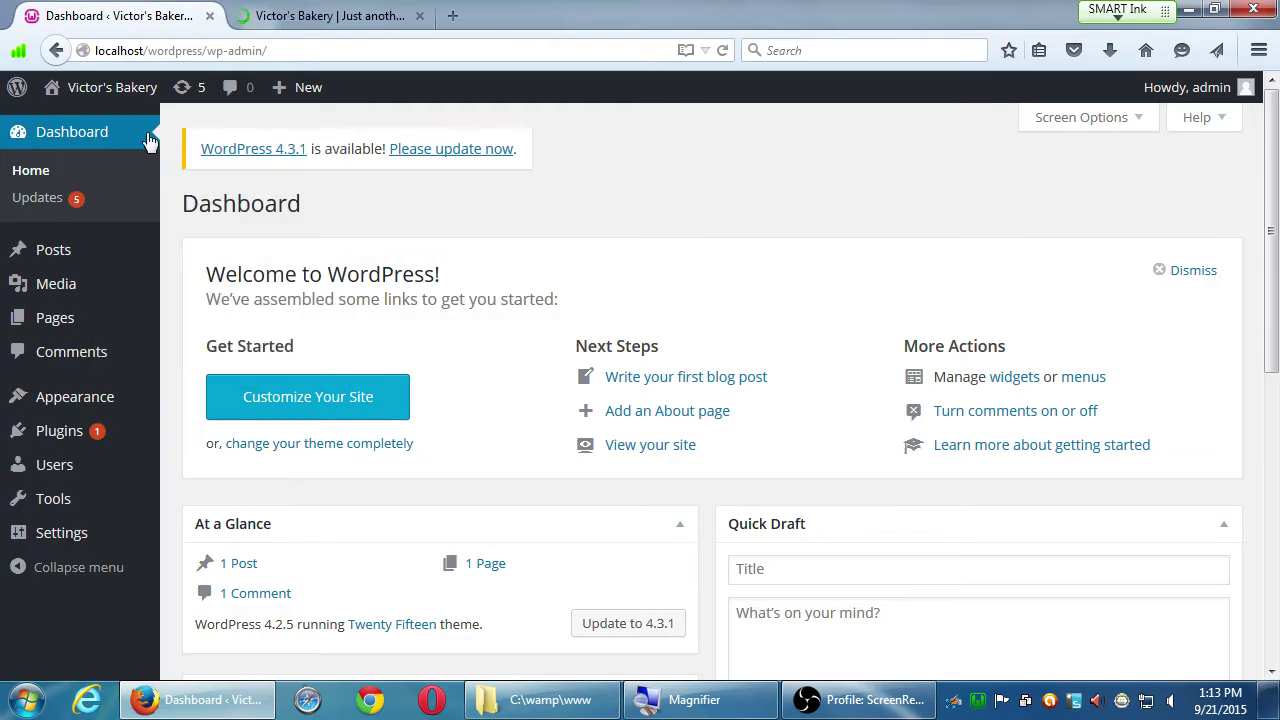
{"action": "left_click", "coordinate": [305, 18]}
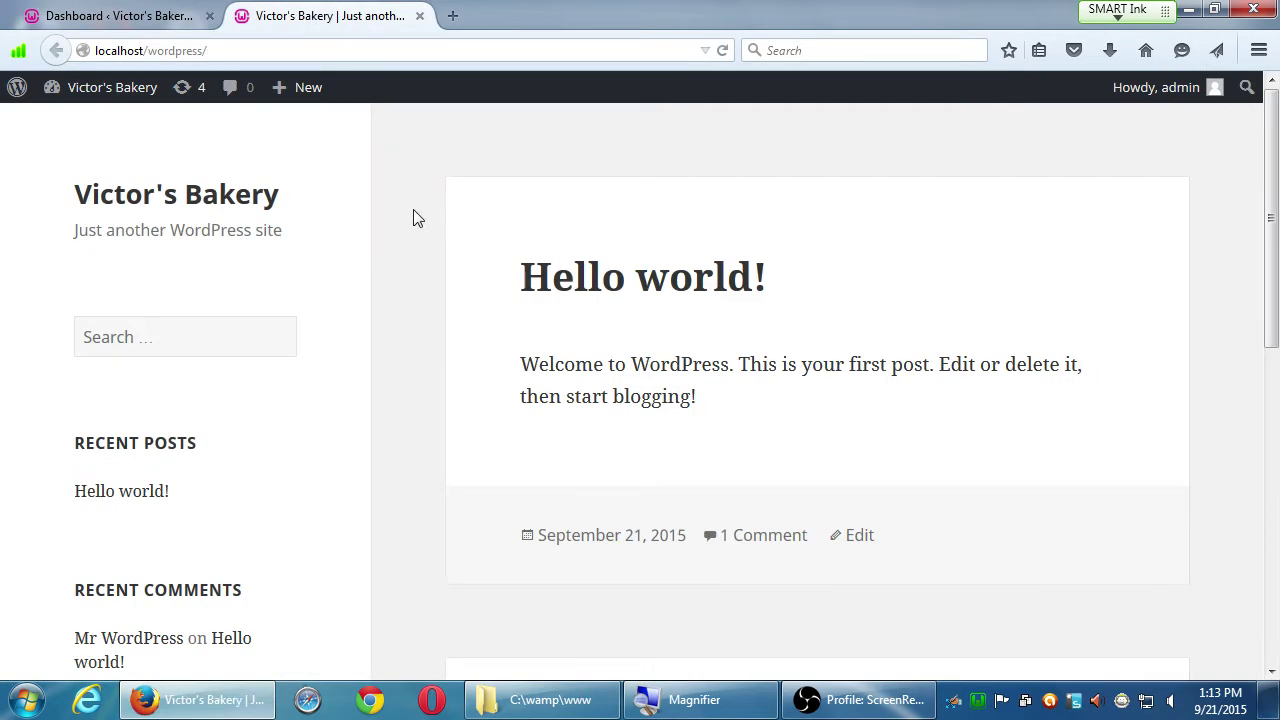
{"action": "left_click", "coordinate": [114, 16]}
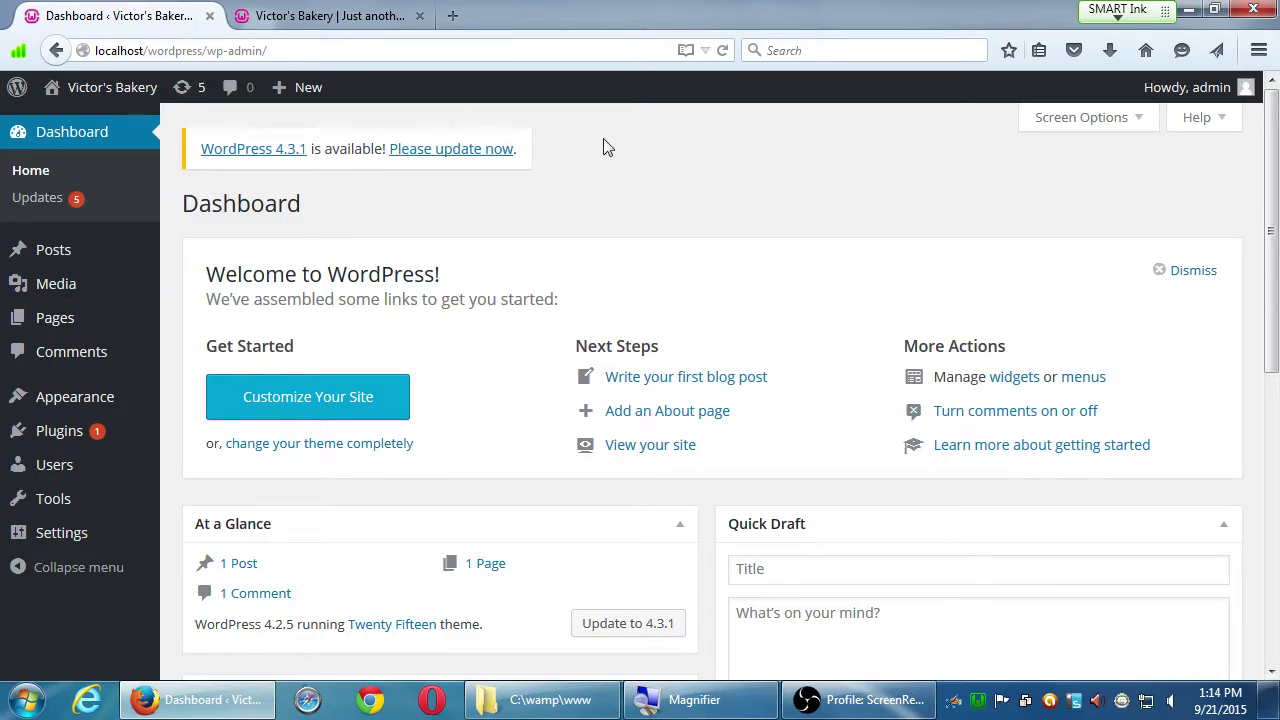
{"action": "left_click", "coordinate": [350, 20]}
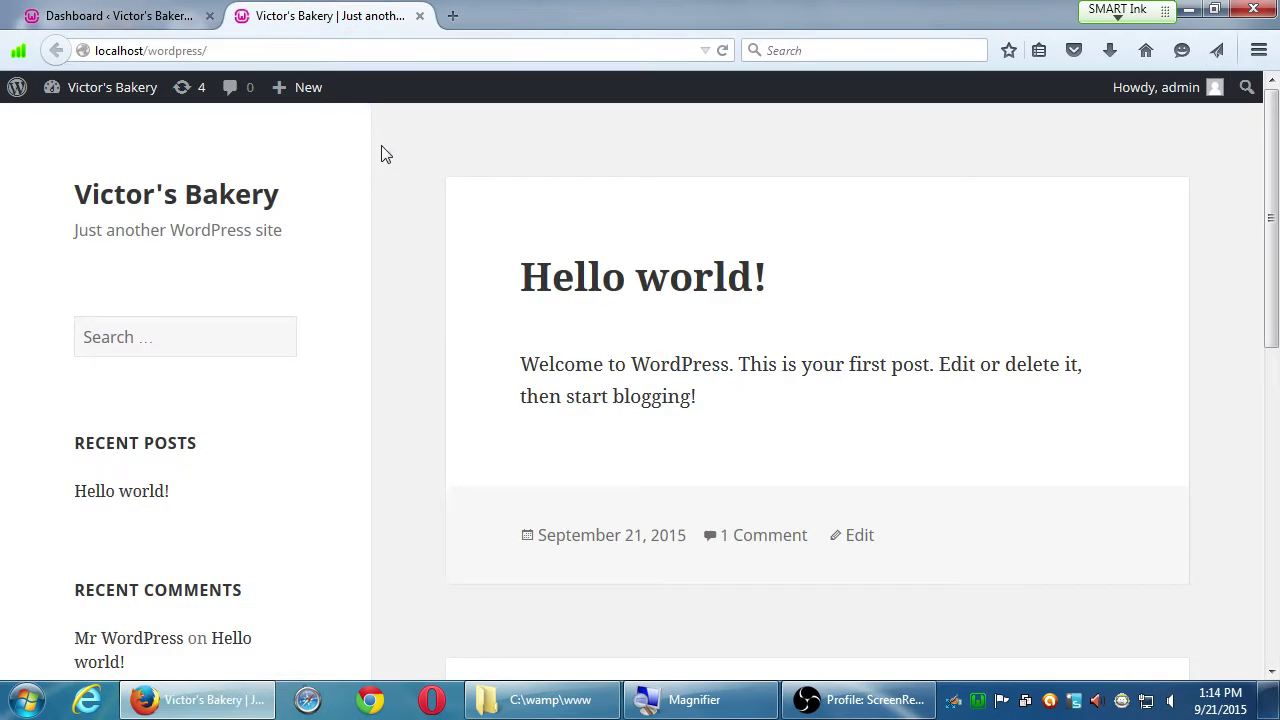
{"action": "left_click", "coordinate": [167, 18]}
{"action": "left_click", "coordinate": [419, 16]}
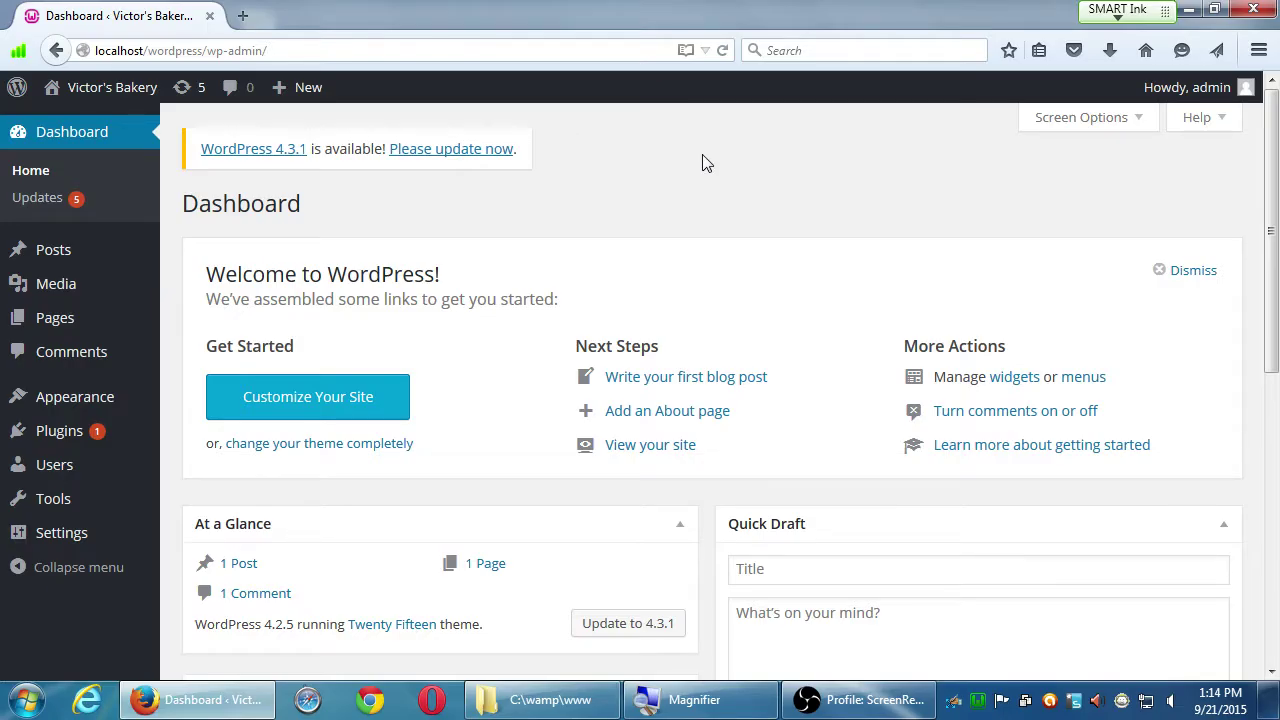
{"action": "scroll", "coordinate": [700, 170], "scroll_direction": "down", "scroll_amount": 5}
{"action": "scroll", "coordinate": [709, 309], "scroll_direction": "down", "scroll_amount": 1}
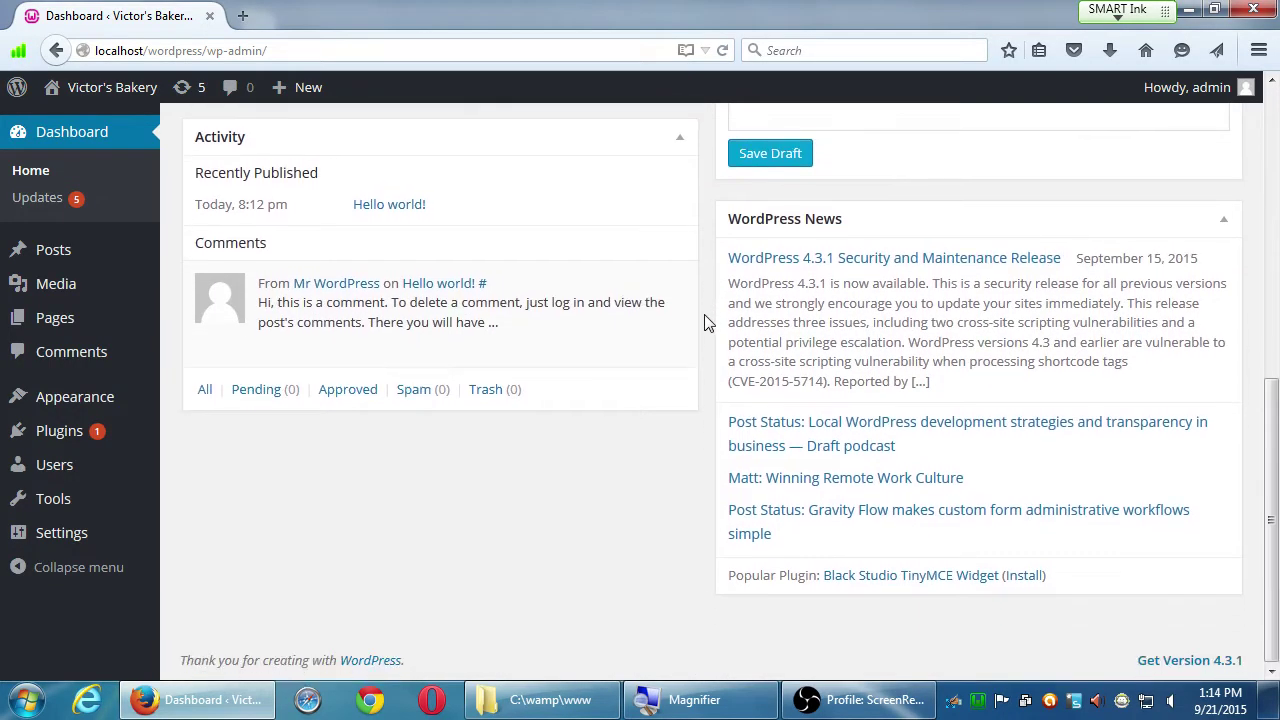
{"action": "scroll", "coordinate": [709, 320], "scroll_direction": "up", "scroll_amount": 5}
{"action": "scroll", "coordinate": [709, 318], "scroll_direction": "up", "scroll_amount": 1}
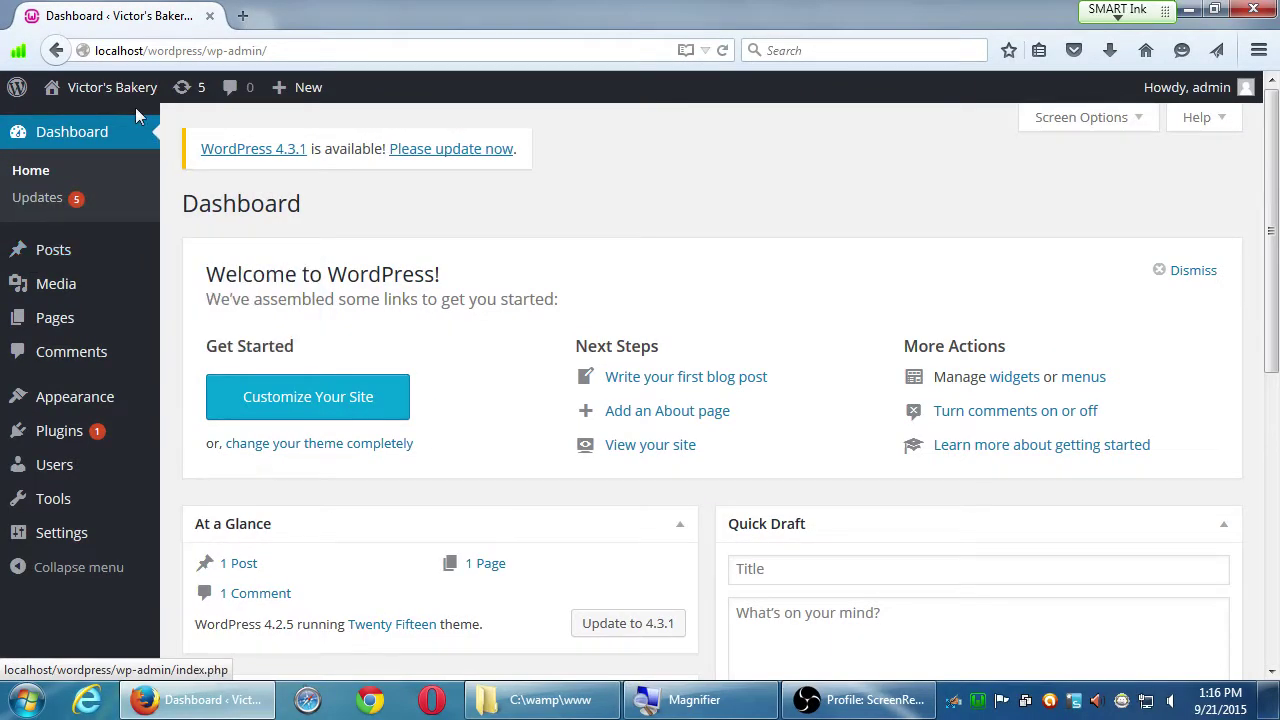
Step: Visit the public site from the admin bar and scroll over the Hello world! post
{"action": "mouse_move", "coordinate": [86, 94]}
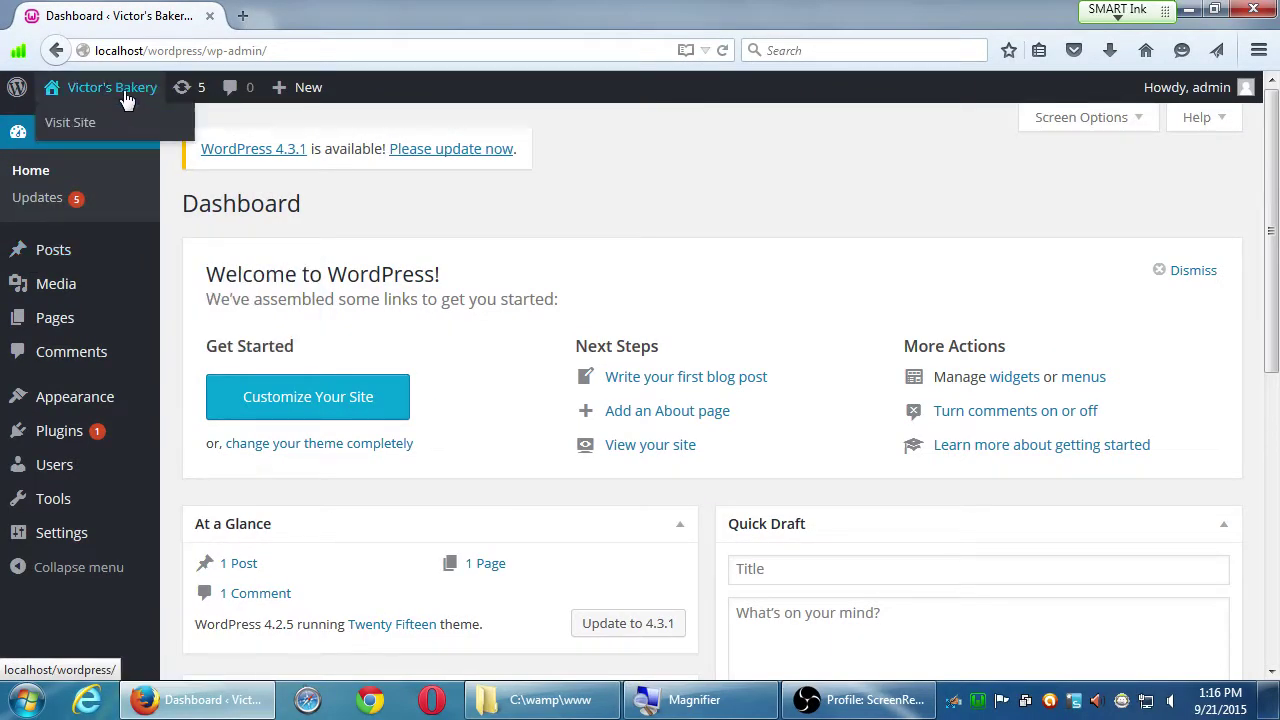
{"action": "left_click", "coordinate": [104, 123]}
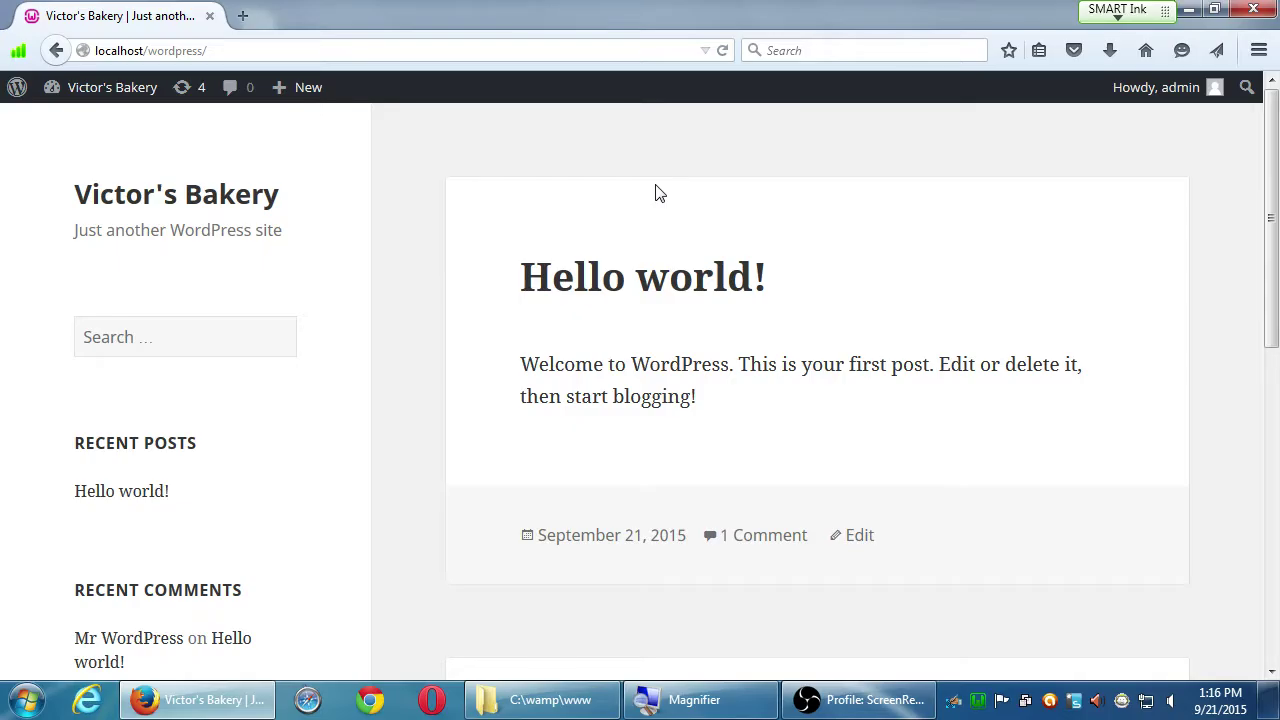
{"action": "scroll", "coordinate": [714, 194], "scroll_direction": "down", "scroll_amount": 10}
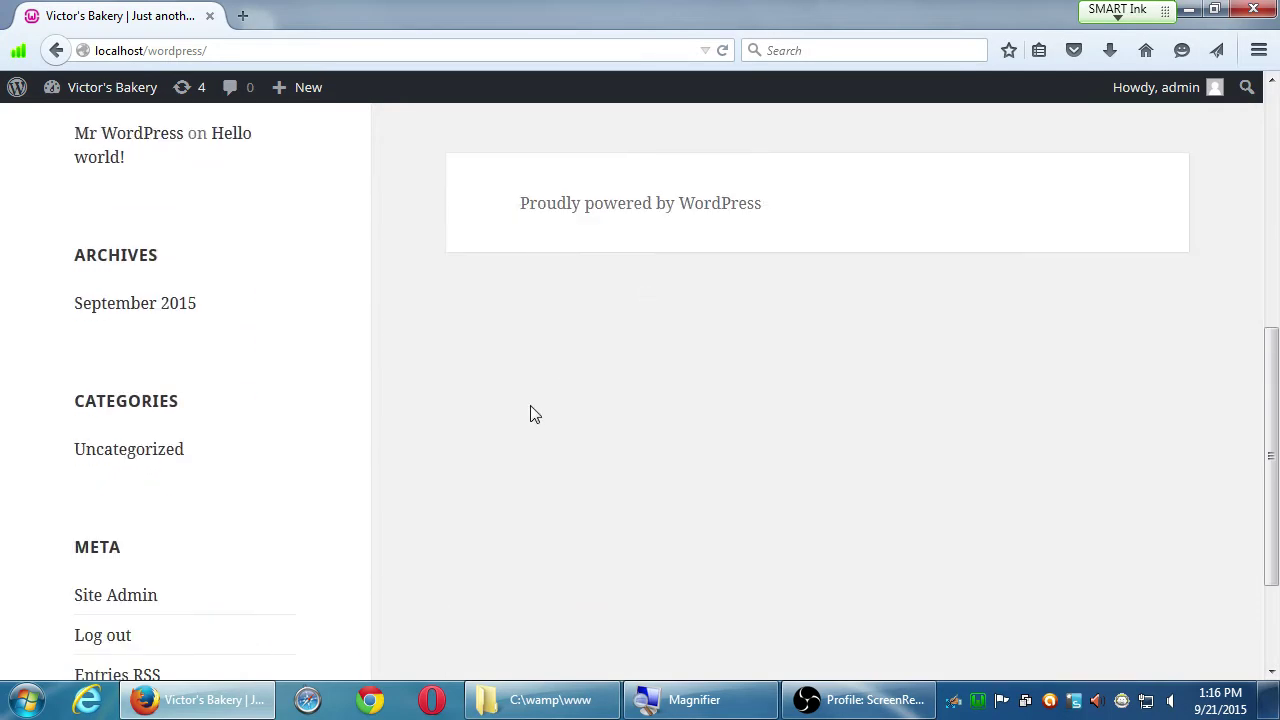
{"action": "scroll", "coordinate": [552, 566], "scroll_direction": "up", "scroll_amount": 10}
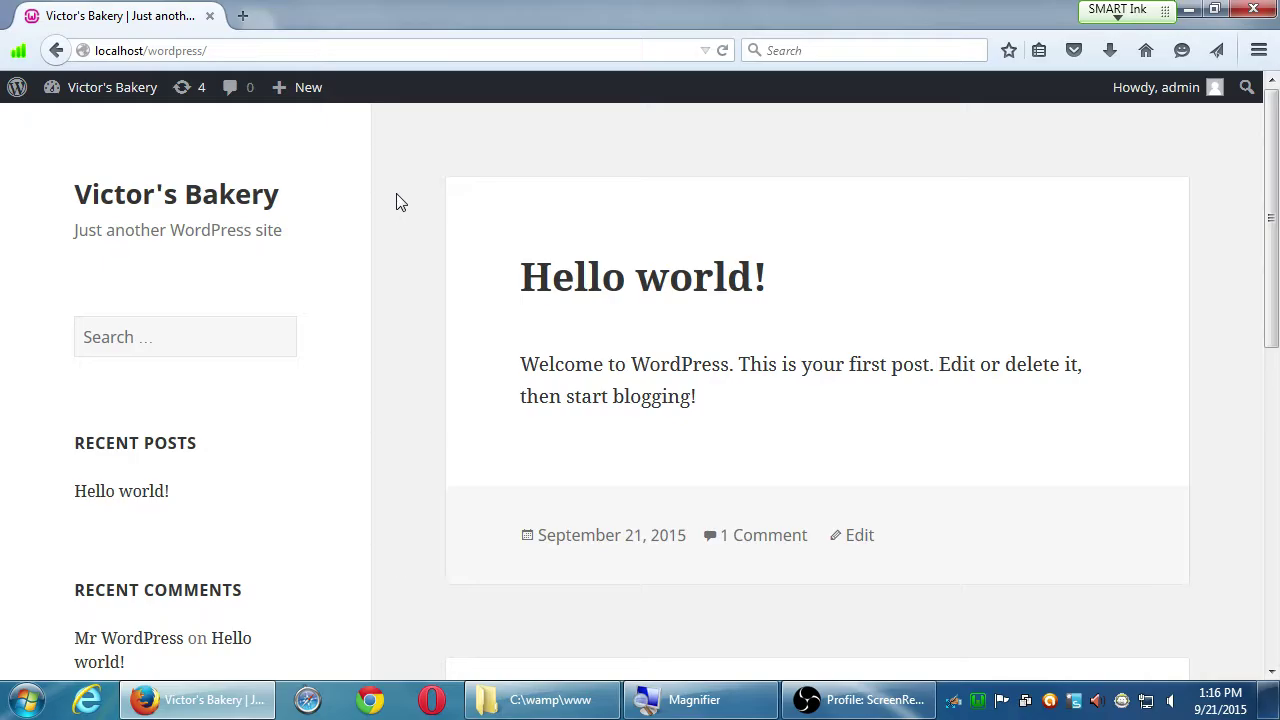
Step: Load sdce.edu in a new Firefox tab and scroll down its page
{"action": "key", "text": "ctrl+t"}
{"action": "type", "text": "amaz"}
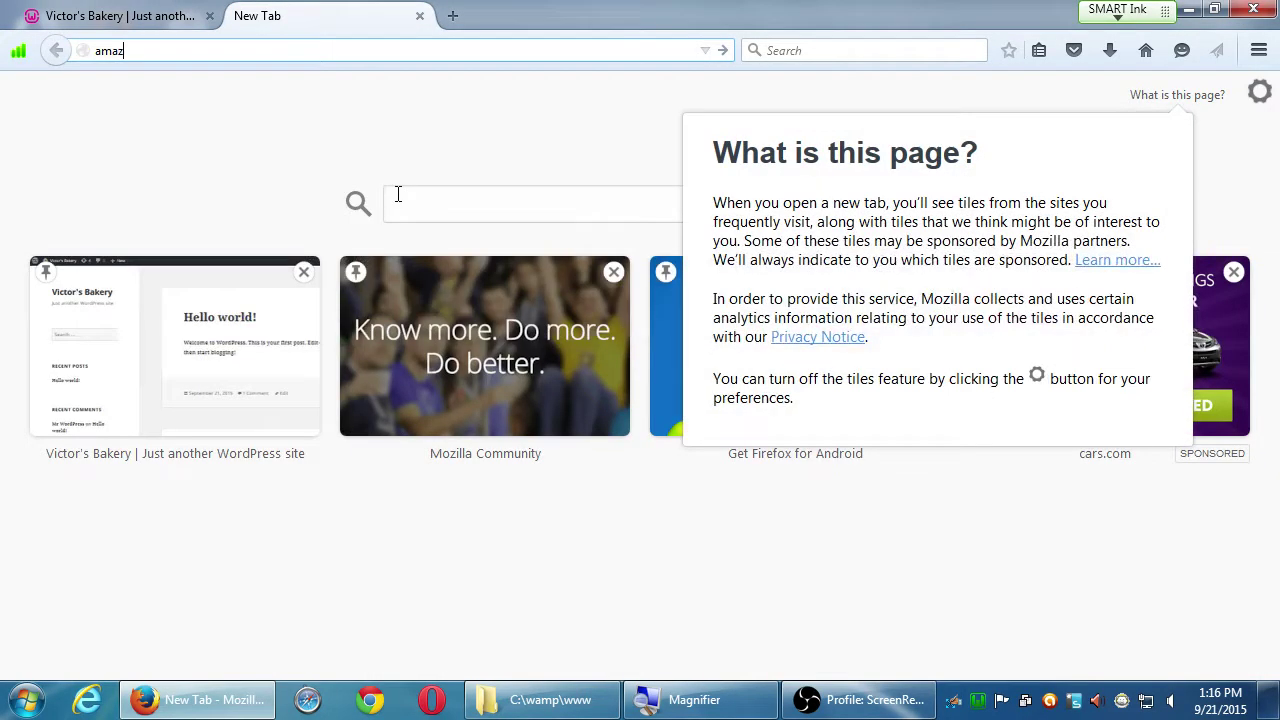
{"action": "key", "text": "BackSpace"}
{"action": "key", "text": "BackSpace"}
{"action": "key", "text": "BackSpace"}
{"action": "key", "text": "BackSpace"}
{"action": "type", "text": "sdce."}
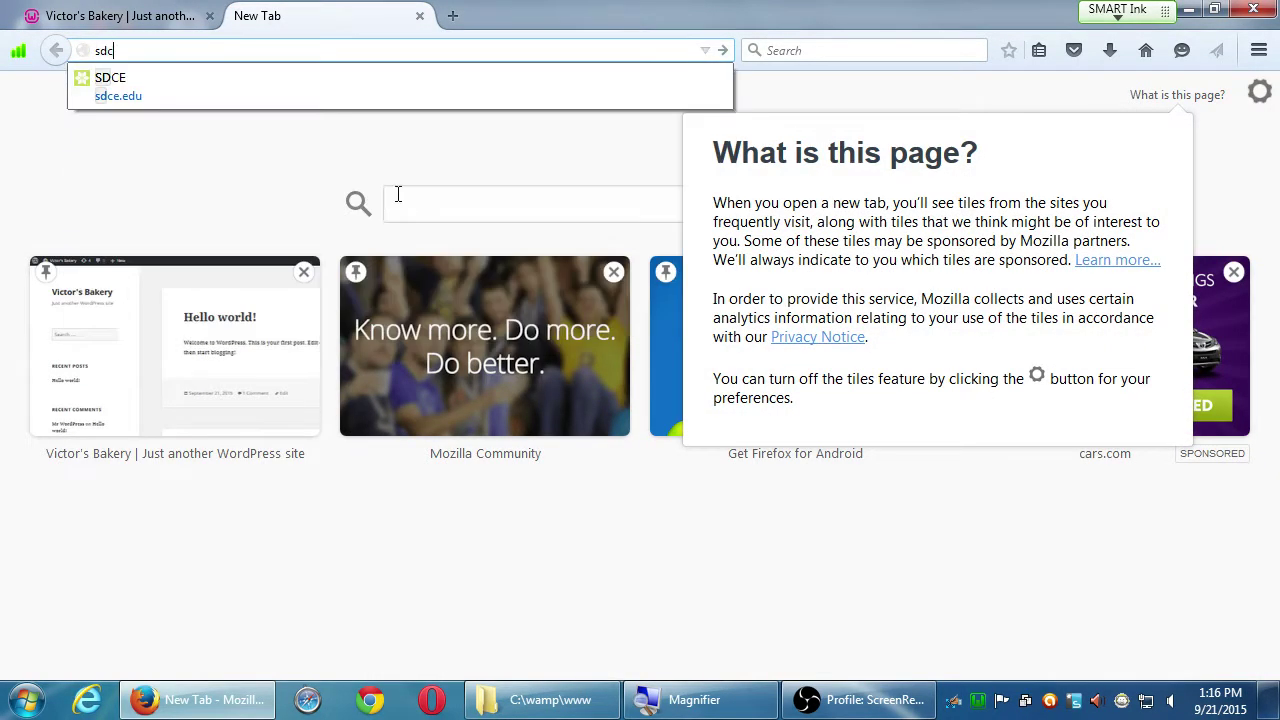
{"action": "type", "text": "edu"}
{"action": "key", "text": "Return"}
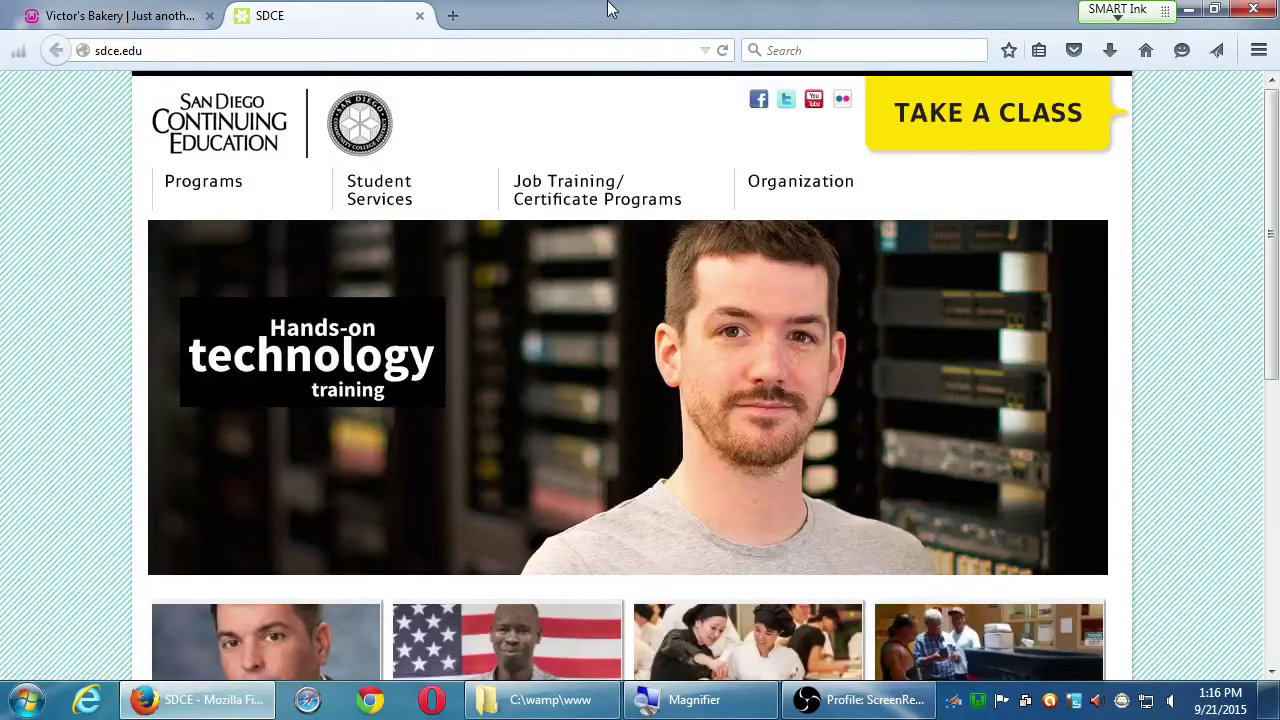
{"action": "scroll", "coordinate": [268, 201], "scroll_direction": "down", "scroll_amount": 1}
{"action": "mouse_move", "coordinate": [266, 200]}
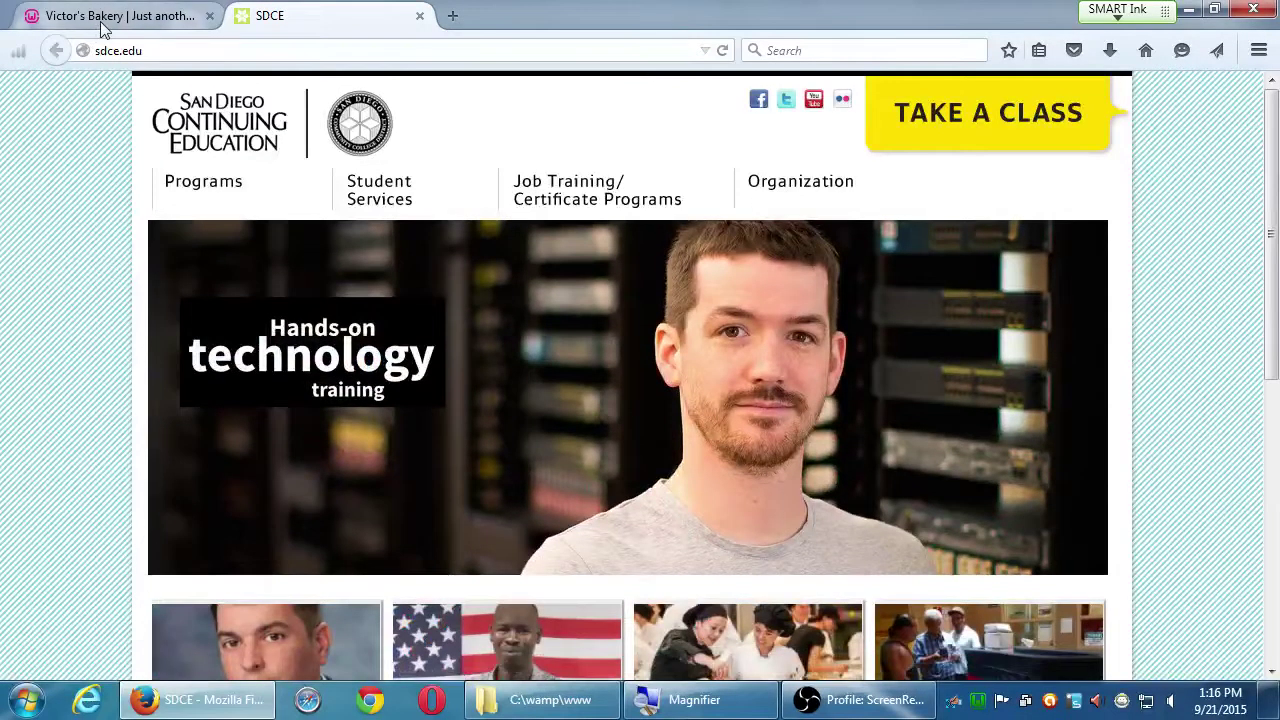
Step: Return to the Victor's Bakery tab and scroll down to the Meta widget and back
{"action": "left_click", "coordinate": [104, 18]}
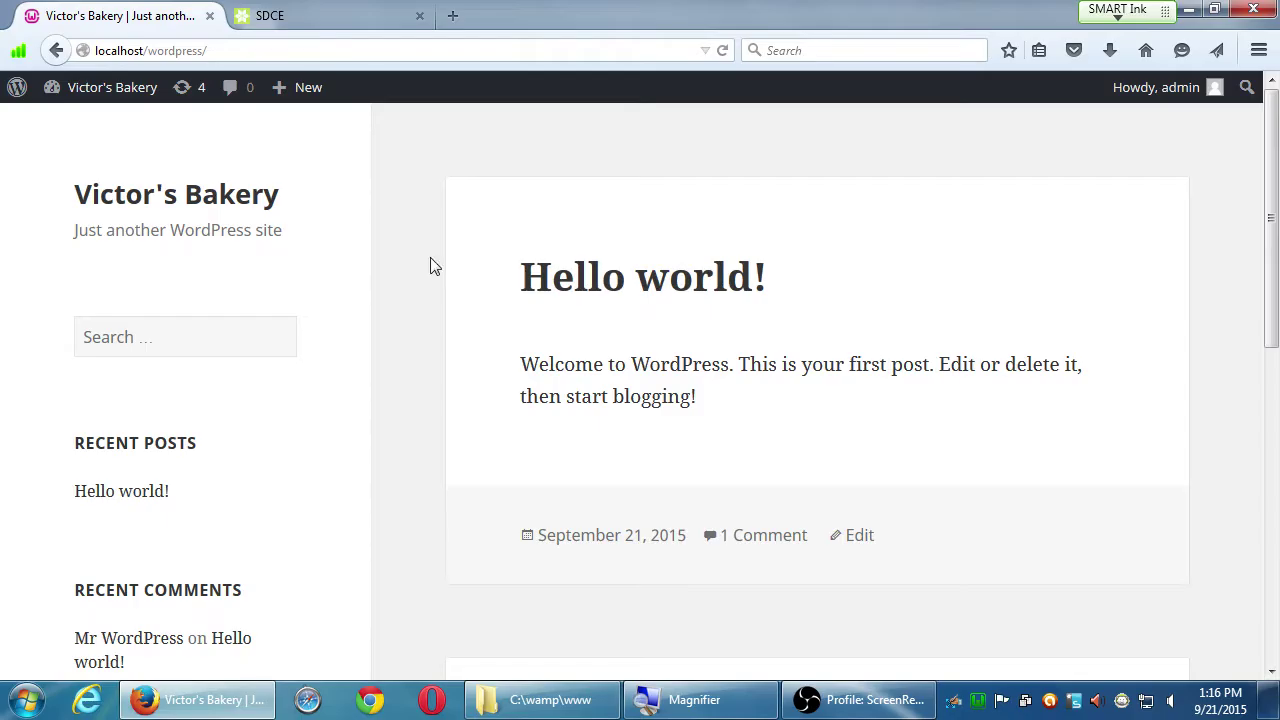
{"action": "scroll", "coordinate": [420, 423], "scroll_direction": "down", "scroll_amount": 7}
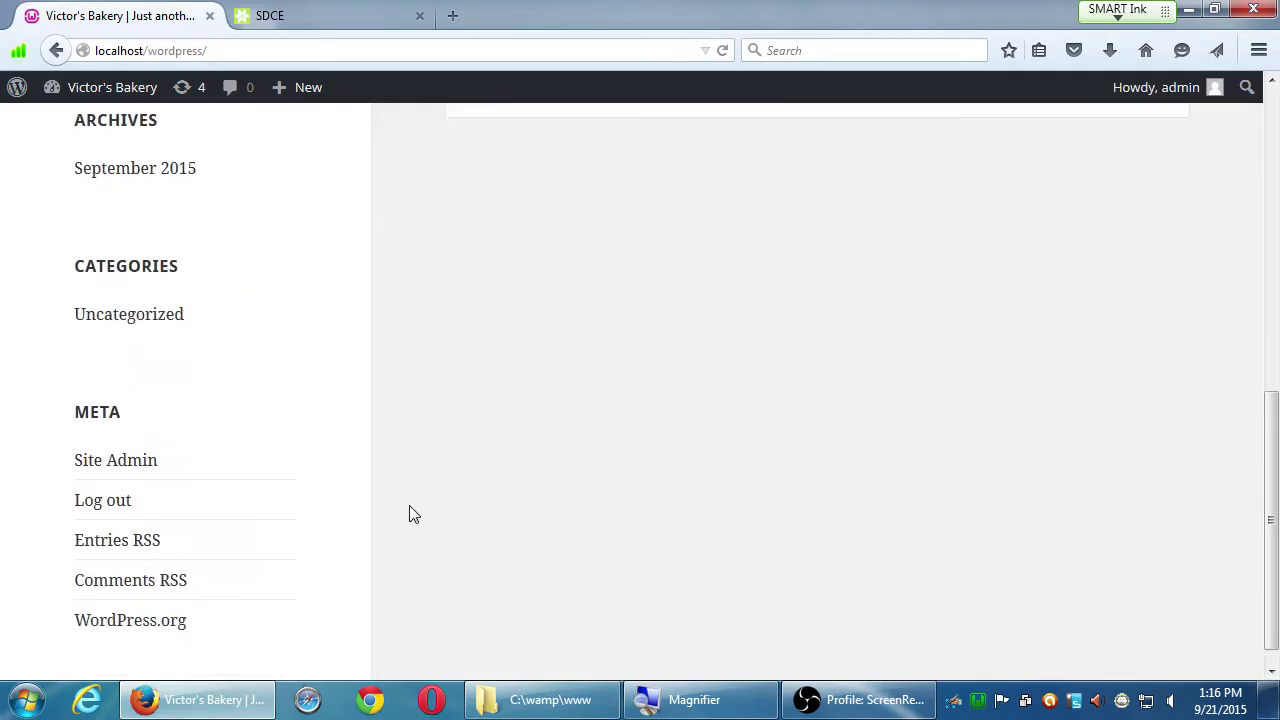
{"action": "scroll", "coordinate": [445, 568], "scroll_direction": "up", "scroll_amount": 8}
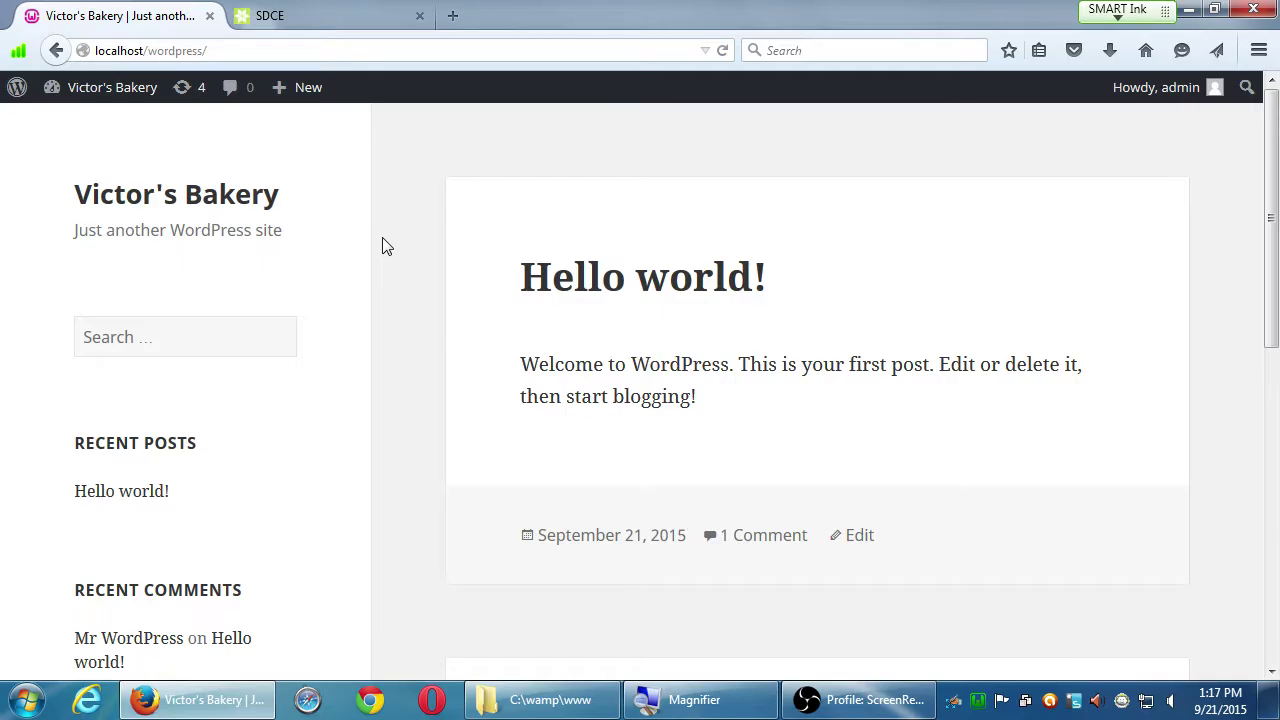
{"action": "mouse_move", "coordinate": [112, 100]}
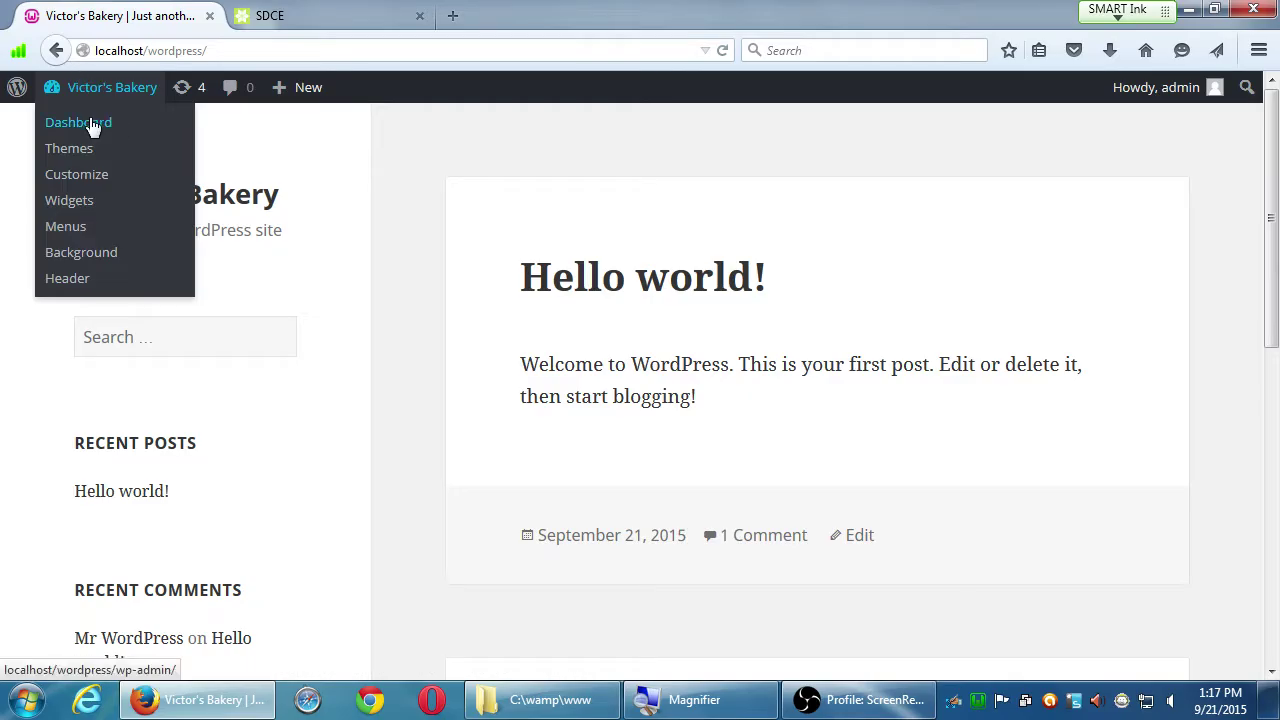
Step: Go to the Dashboard, then open Posts > All Posts showing the Hello world! post
{"action": "left_click", "coordinate": [91, 125]}
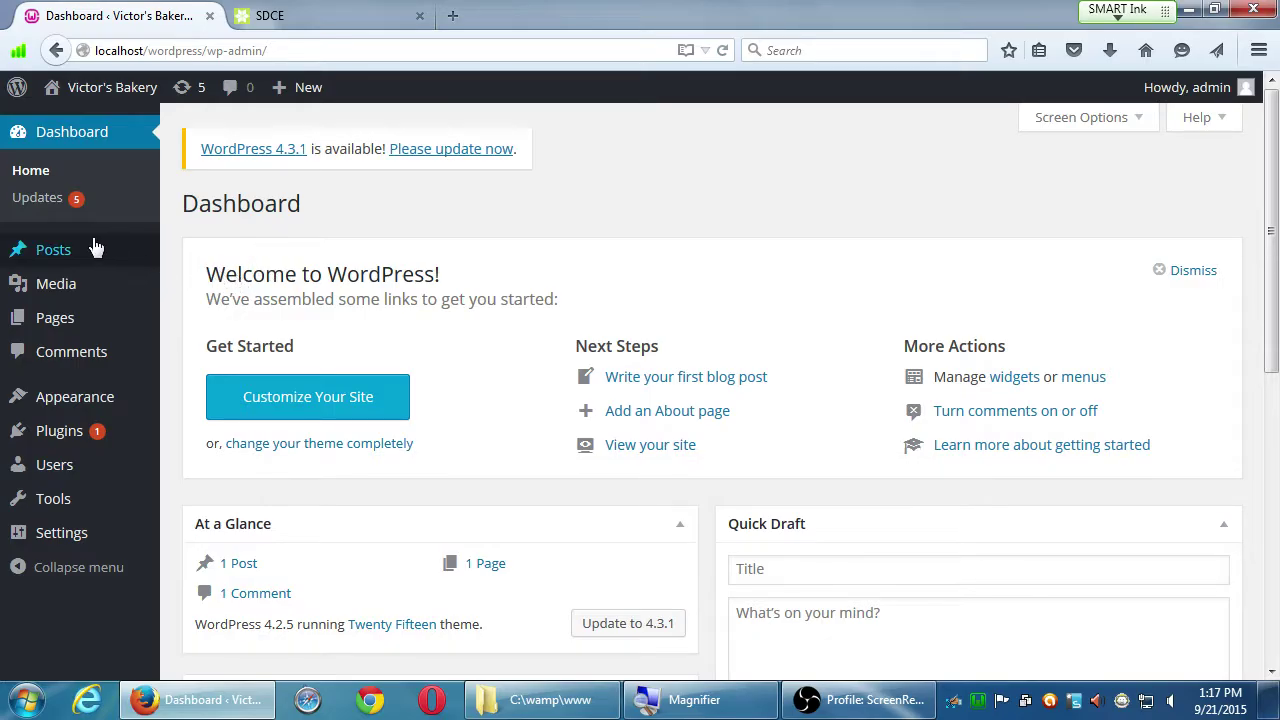
{"action": "mouse_move", "coordinate": [91, 251]}
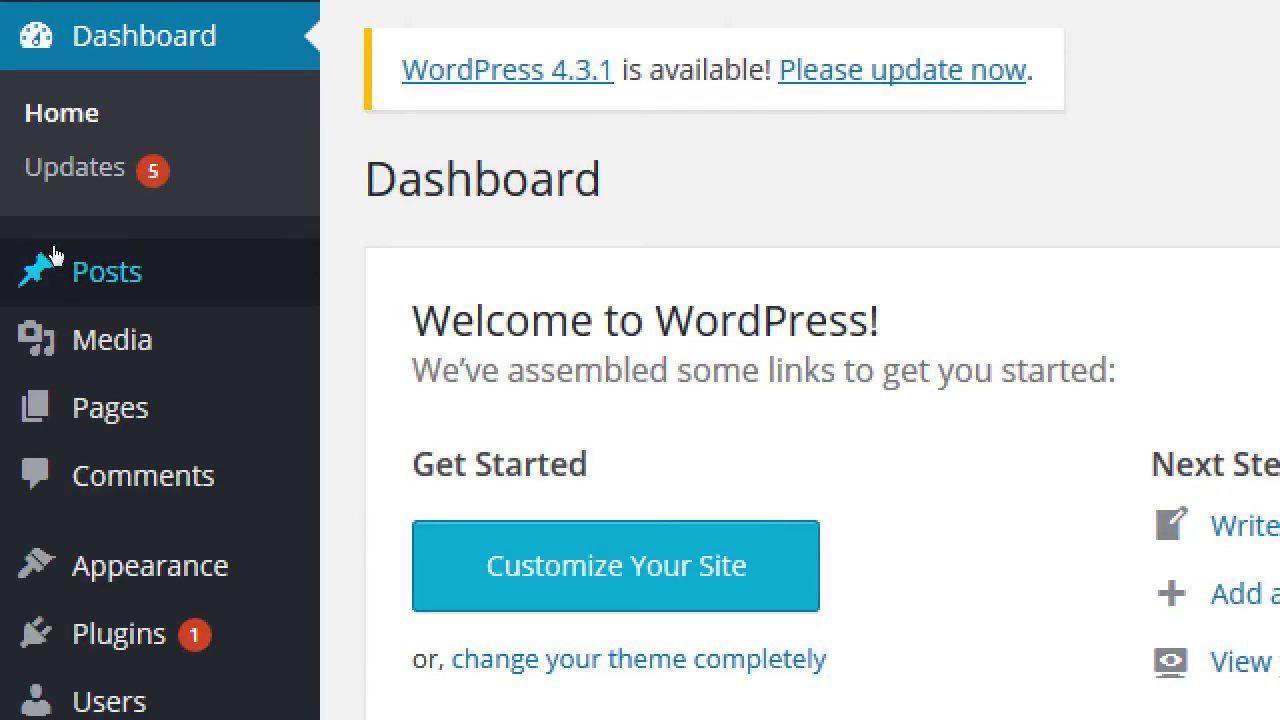
{"action": "mouse_move", "coordinate": [51, 260]}
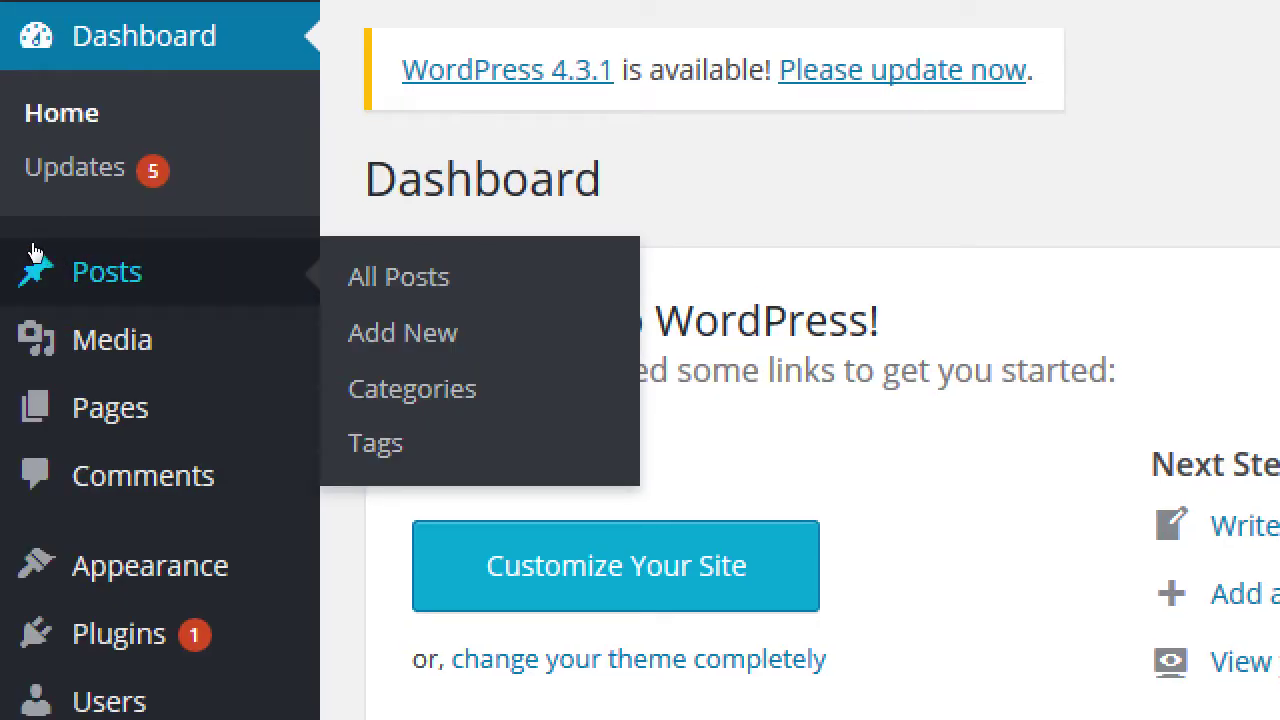
{"action": "left_click", "coordinate": [214, 263]}
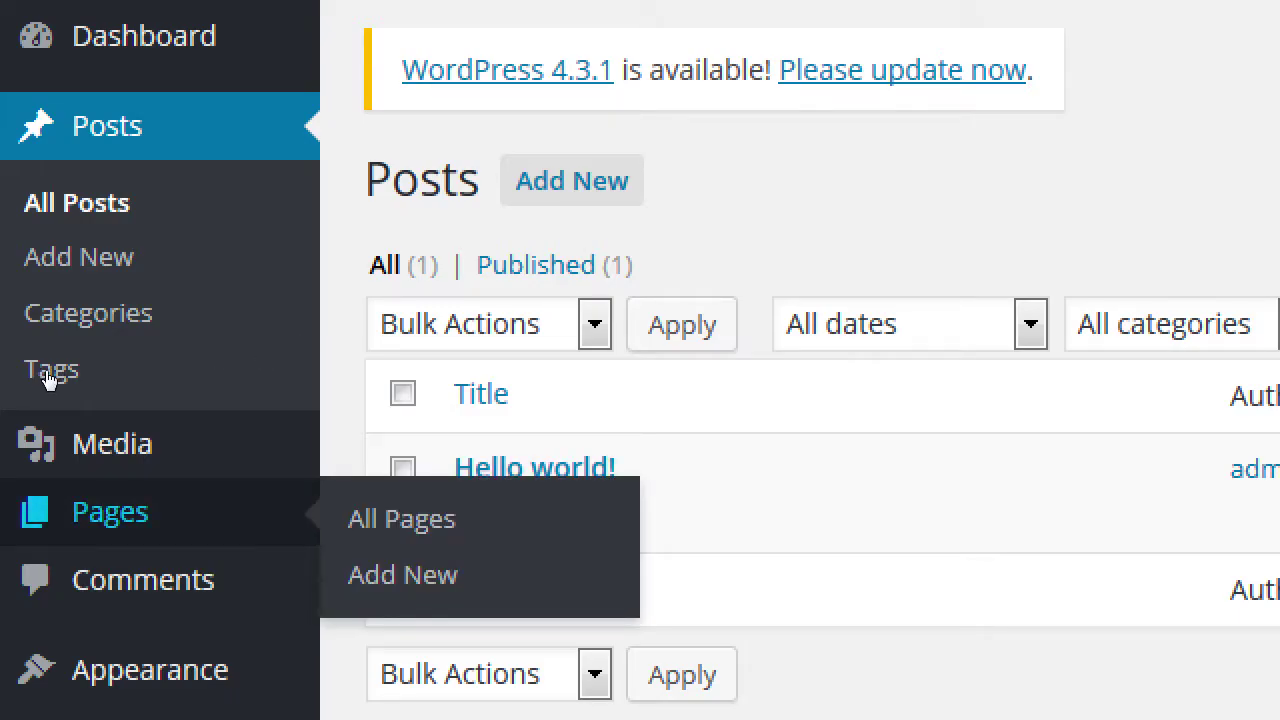
Step: View the Pages list with Sample Page, then start a blank post via Posts > Add New
{"action": "key", "text": "Tab"}
{"action": "key", "text": "Return"}
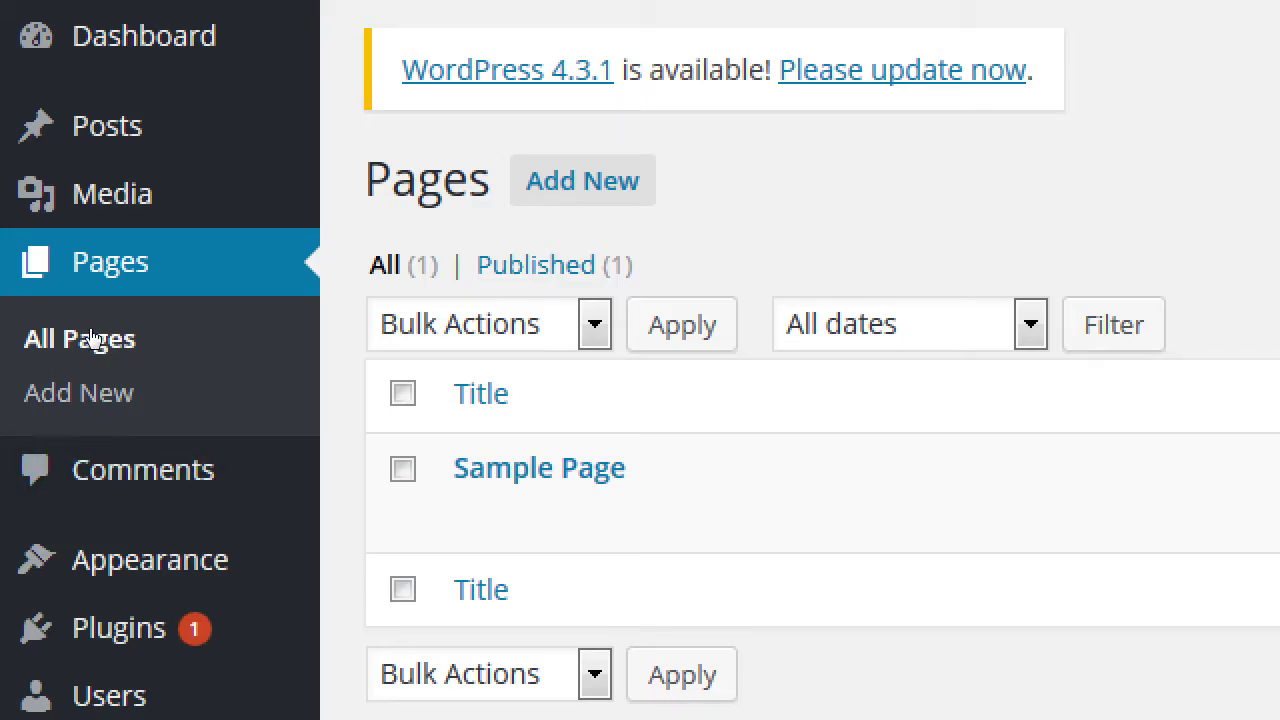
{"action": "key", "text": "shift+Tab"}
{"action": "mouse_move", "coordinate": [84, 172]}
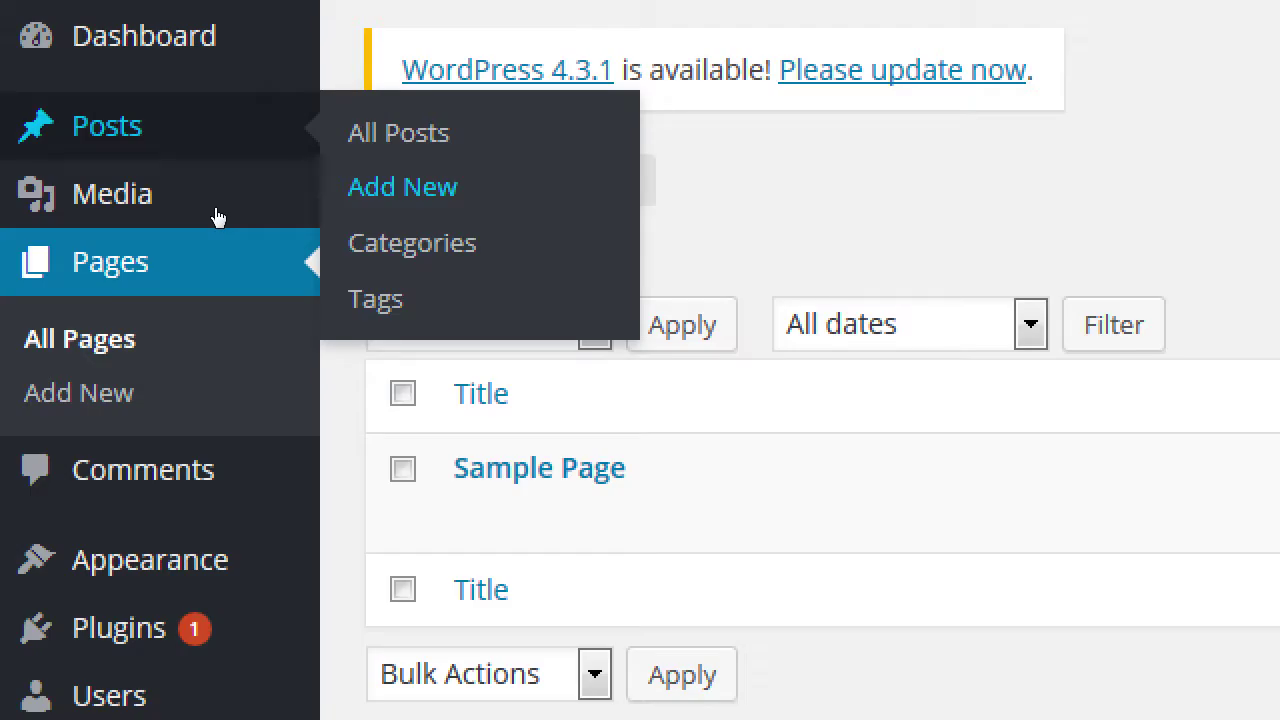
{"action": "left_click", "coordinate": [389, 195]}
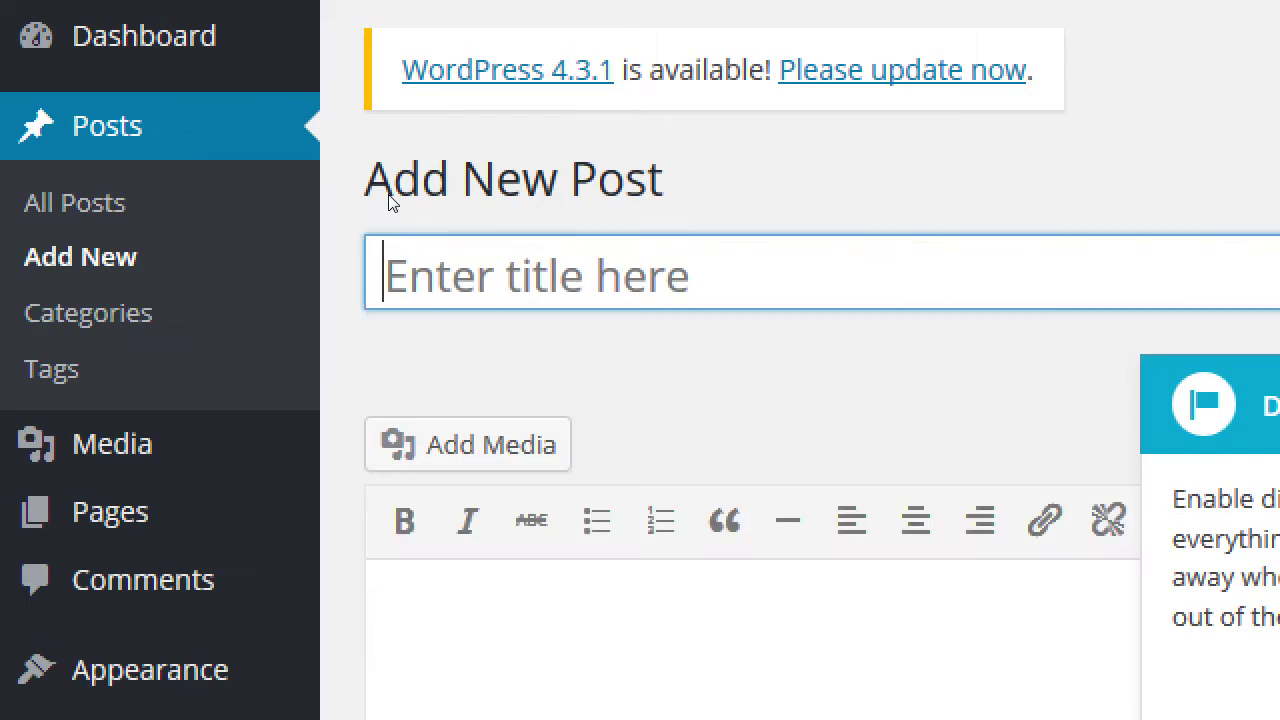
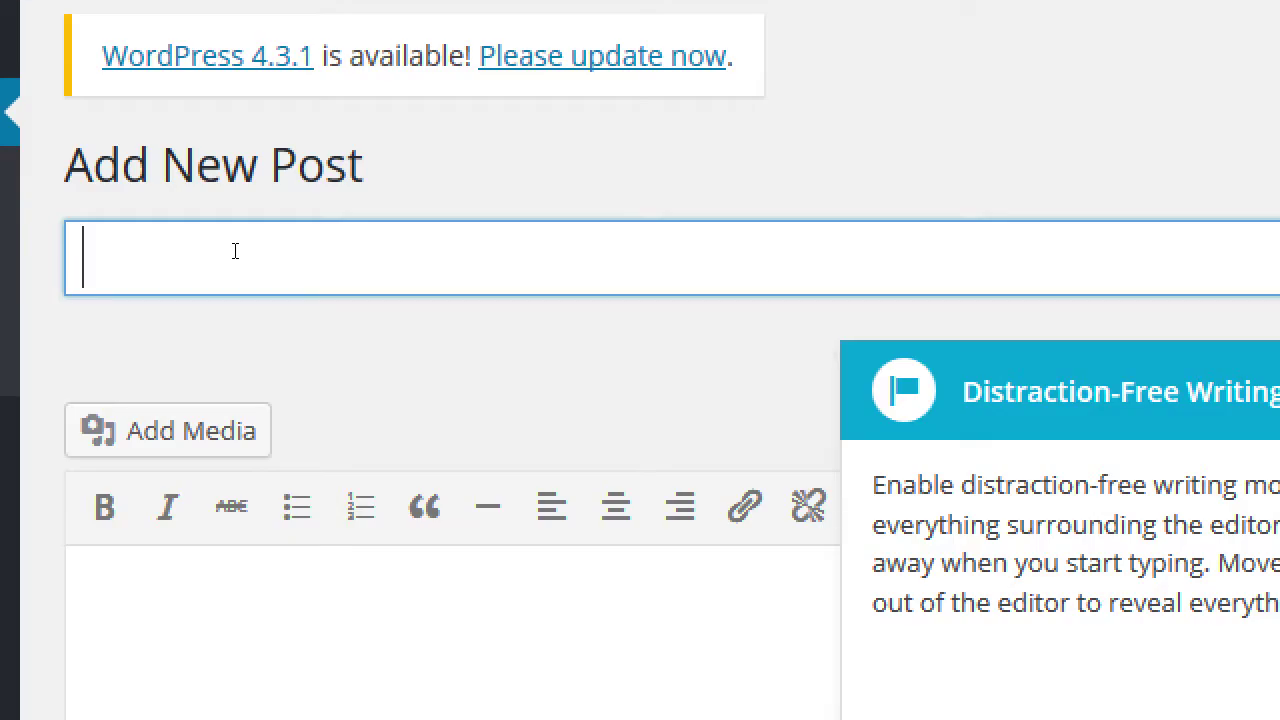
Step: Enter 'Welcome to Yummy' as the new post's title
{"action": "type", "text": "Welco"}
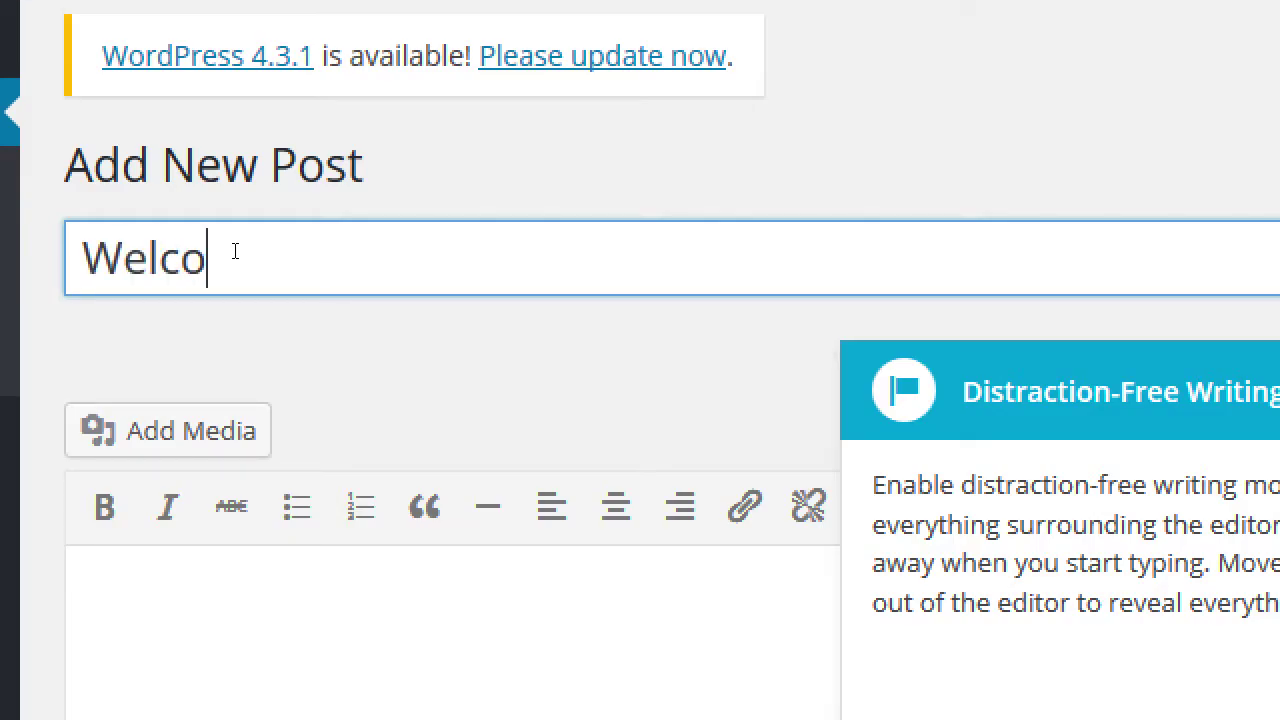
{"action": "type", "text": "me to Yummy"}
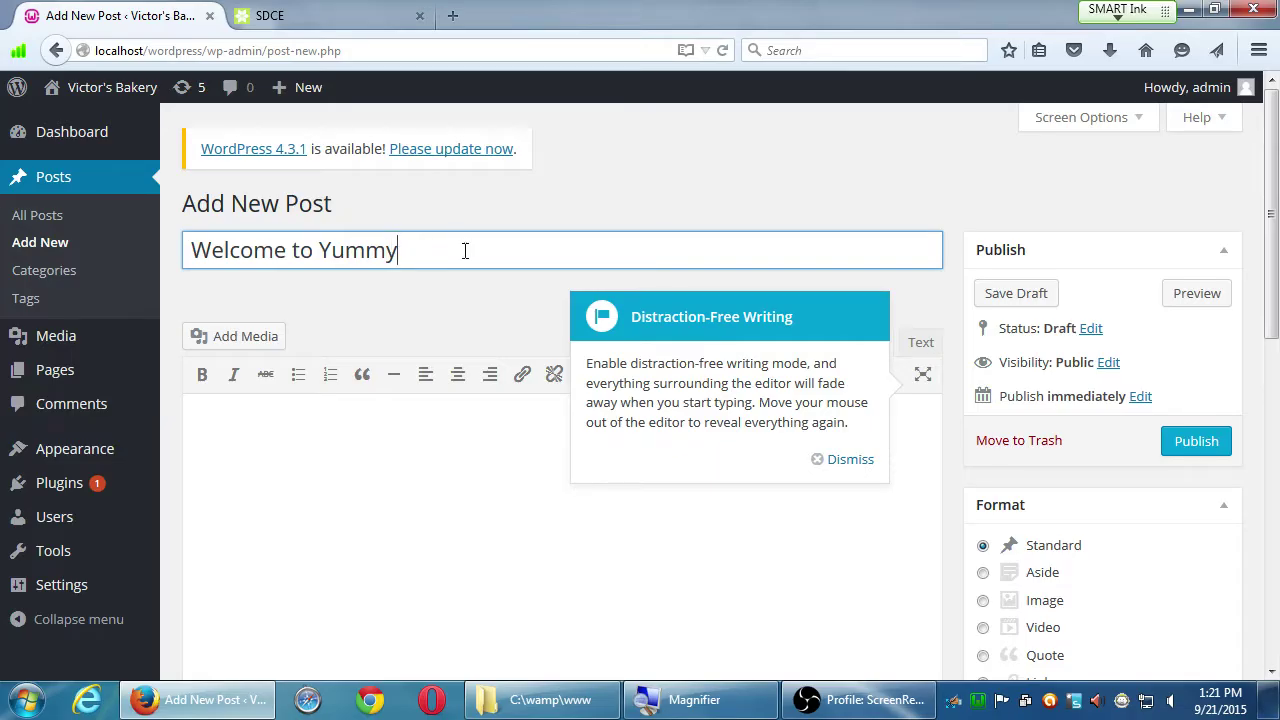
Step: Write the body 'Victor's Bakery is now open for business. Subscribe to the blog to get the latest Recipe of the Week.'
{"action": "left_click", "coordinate": [843, 462]}
{"action": "left_click", "coordinate": [410, 452]}
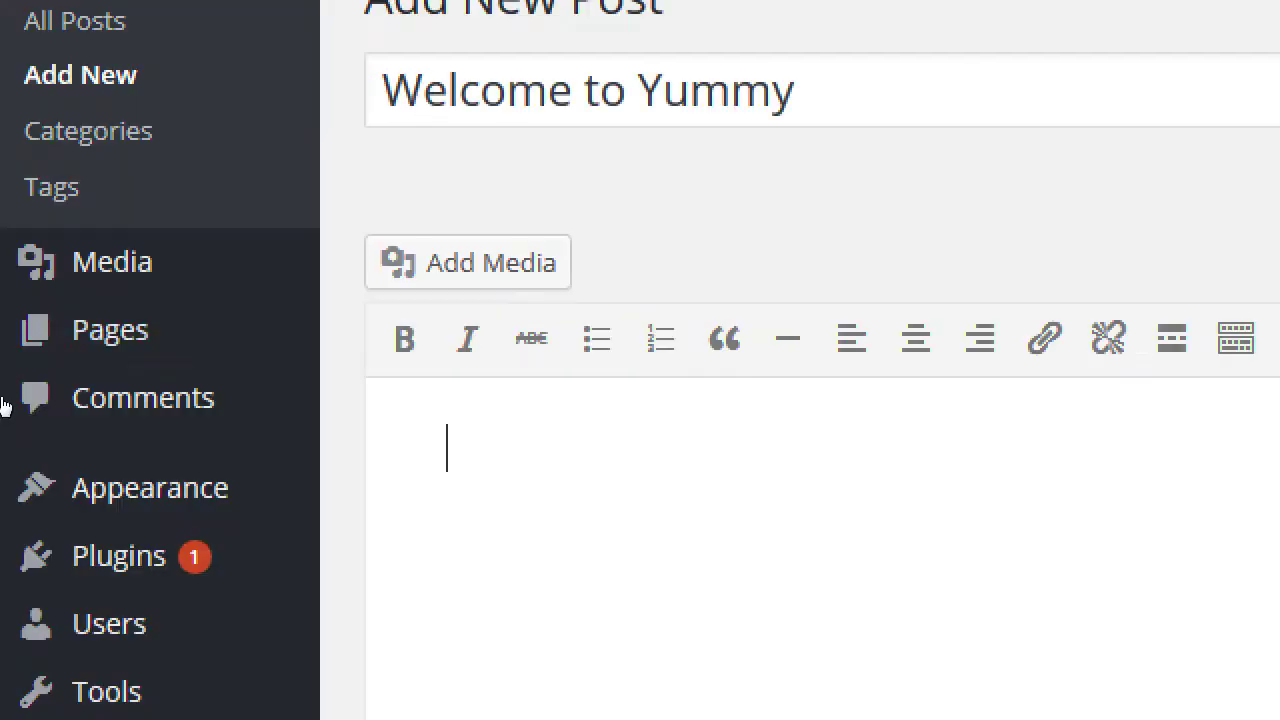
{"action": "mouse_move", "coordinate": [0, 310]}
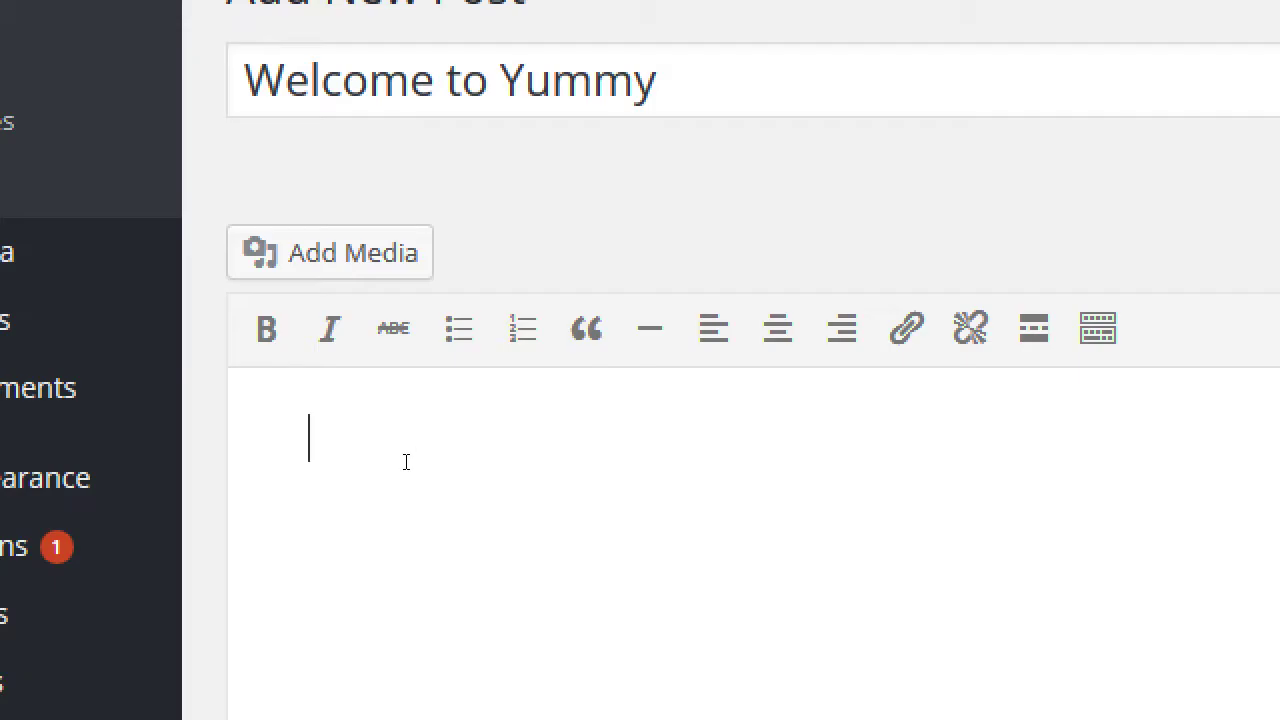
{"action": "type", "text": "We are no"}
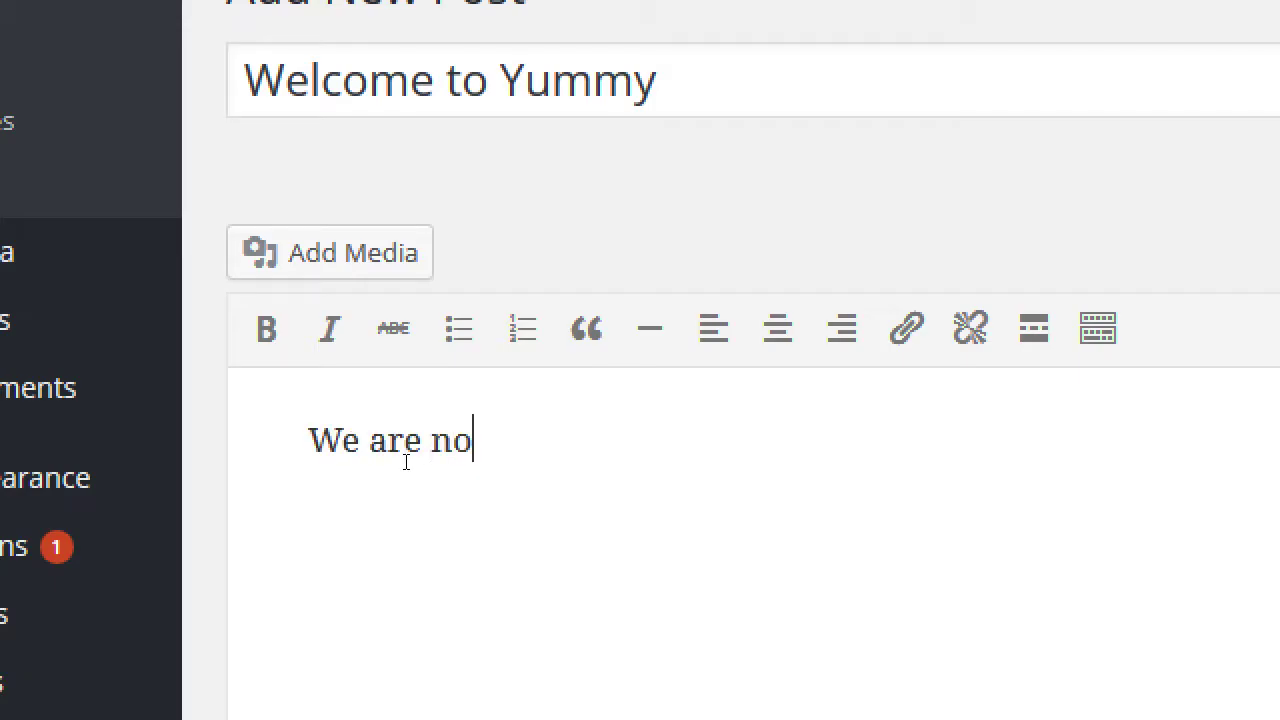
{"action": "key", "text": "ctrl+a"}
{"action": "type", "text": "Vict'"}
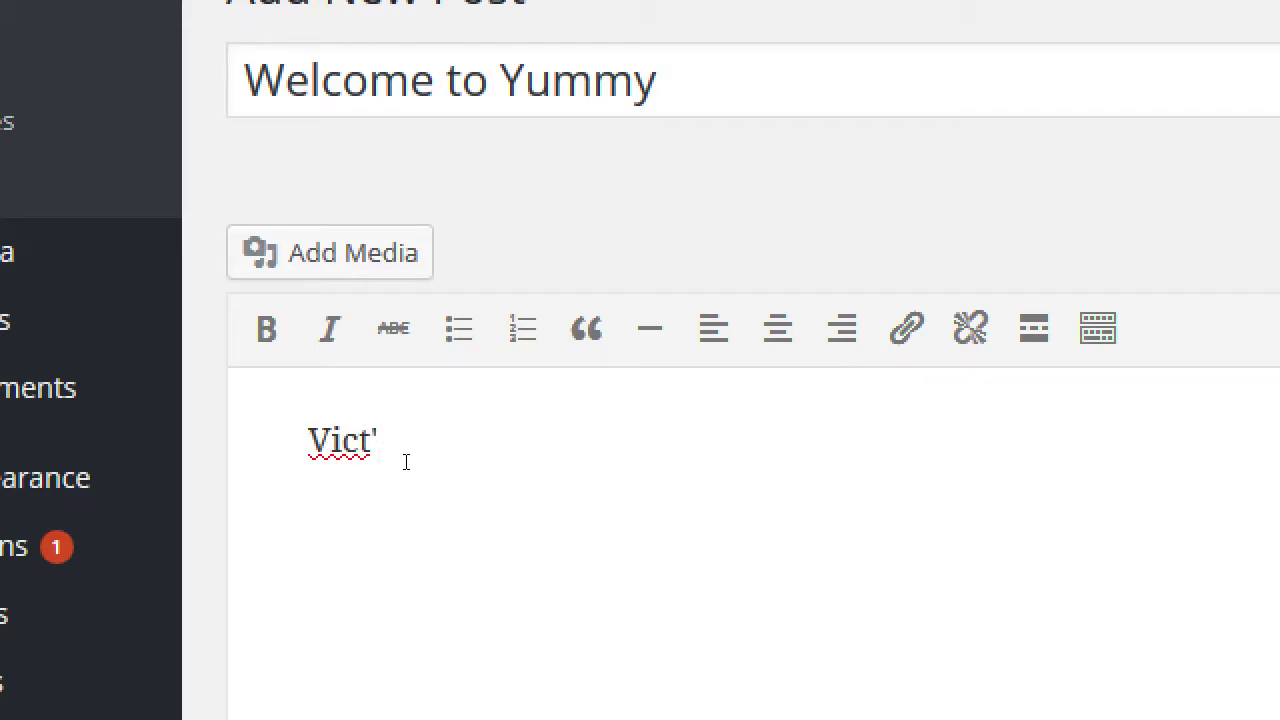
{"action": "key", "text": "BackSpace"}
{"action": "type", "text": "or's BAkery is "}
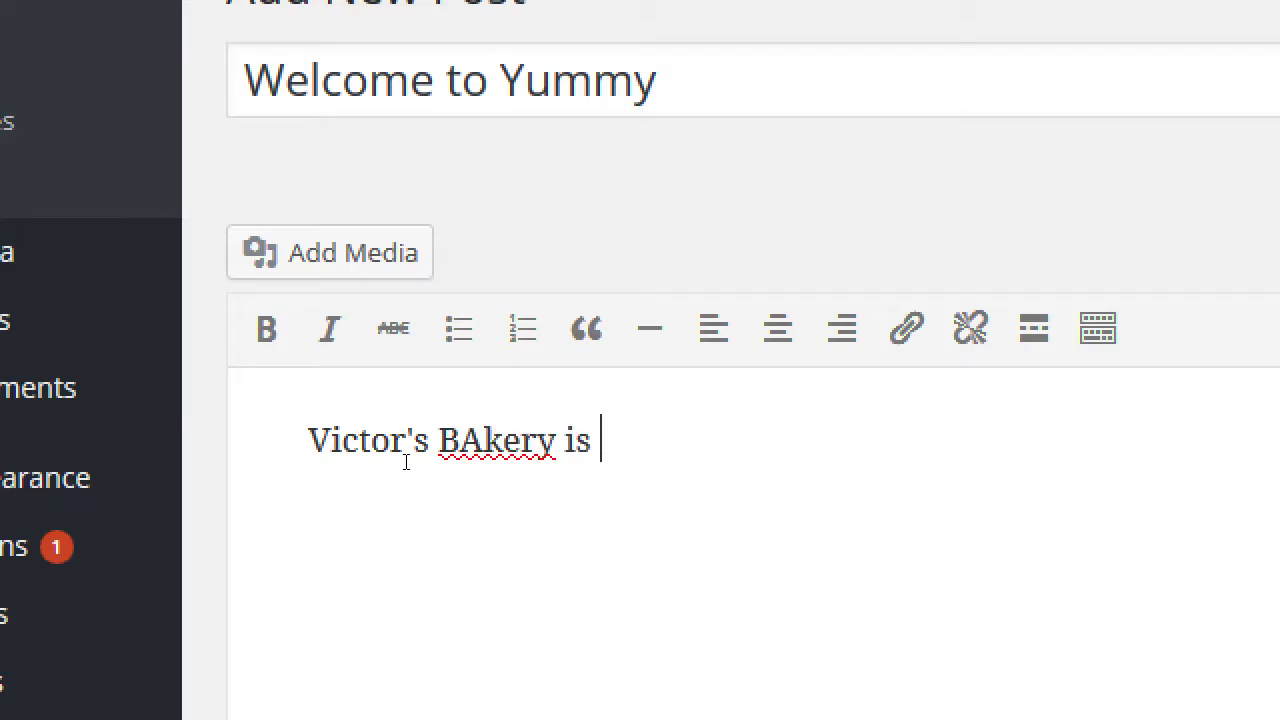
{"action": "type", "text": "now open for business."}
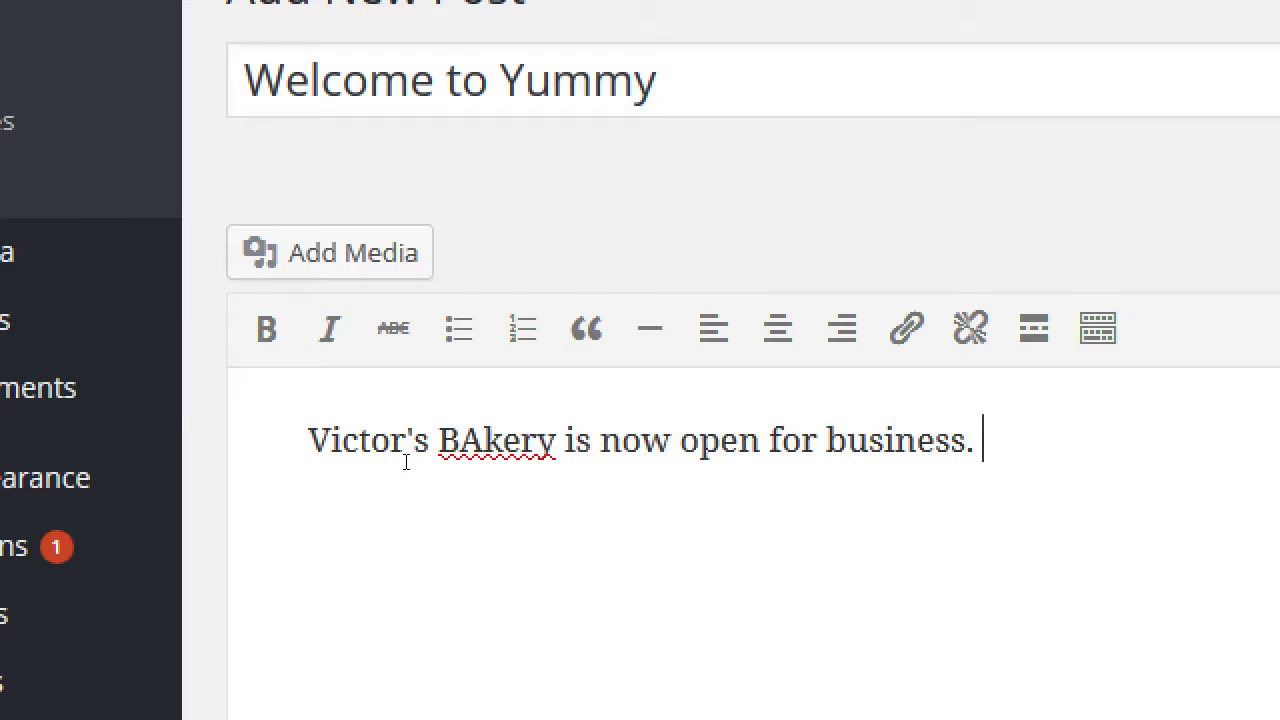
{"action": "type", "text": " F"}
{"action": "key", "text": "BackSpace"}
{"action": "type", "text": "Subscribe to th"}
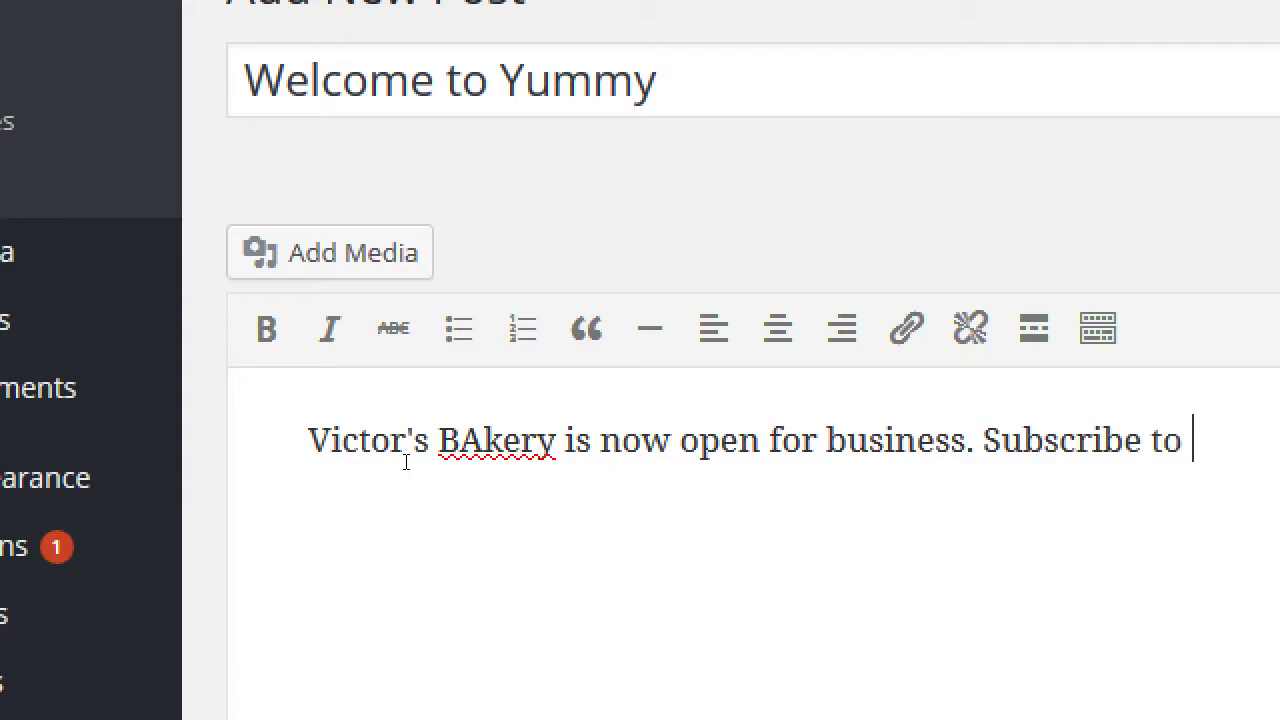
{"action": "type", "text": "e blog "}
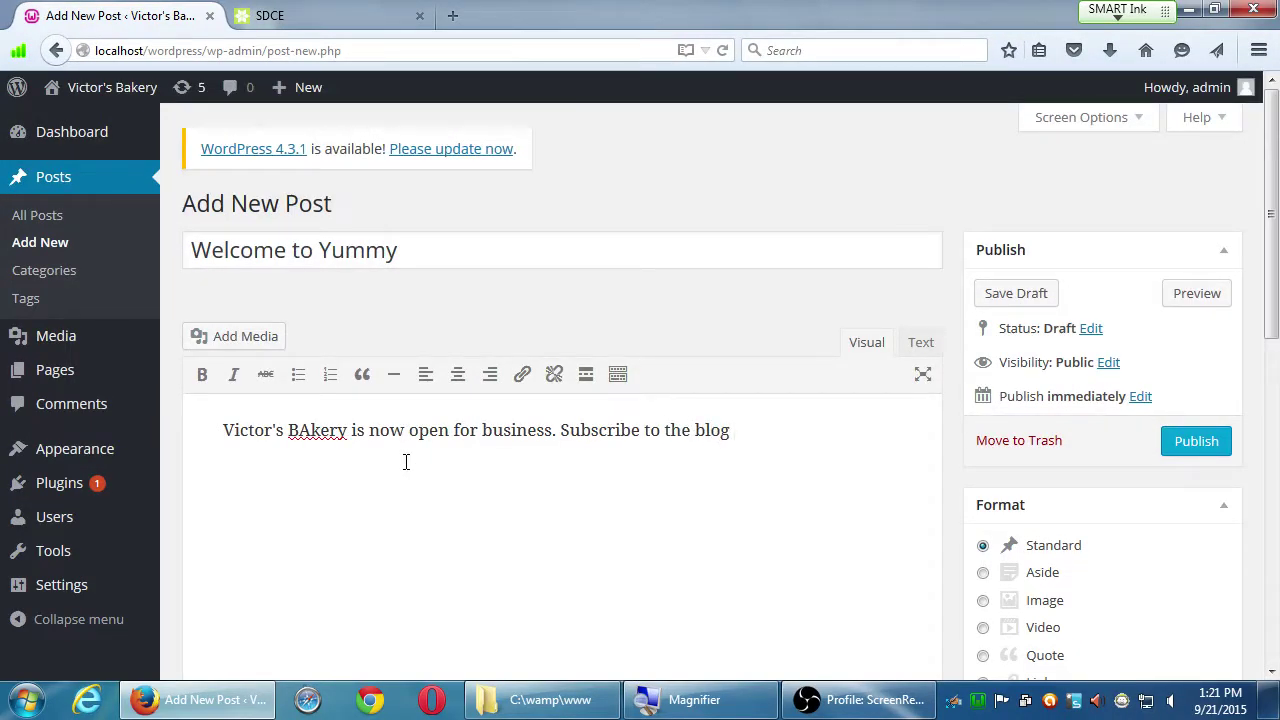
{"action": "type", "text": "to get the latest Recipe of the We"}
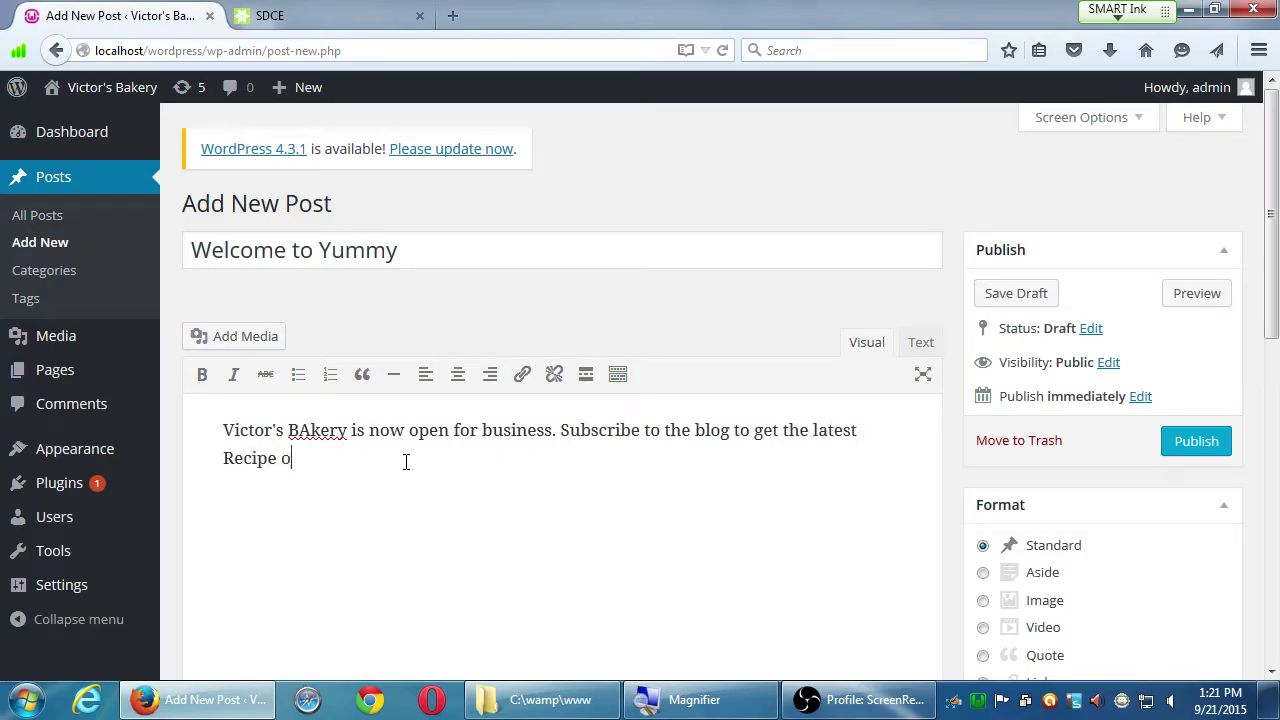
{"action": "type", "text": "ek."}
{"action": "key", "text": "Return"}
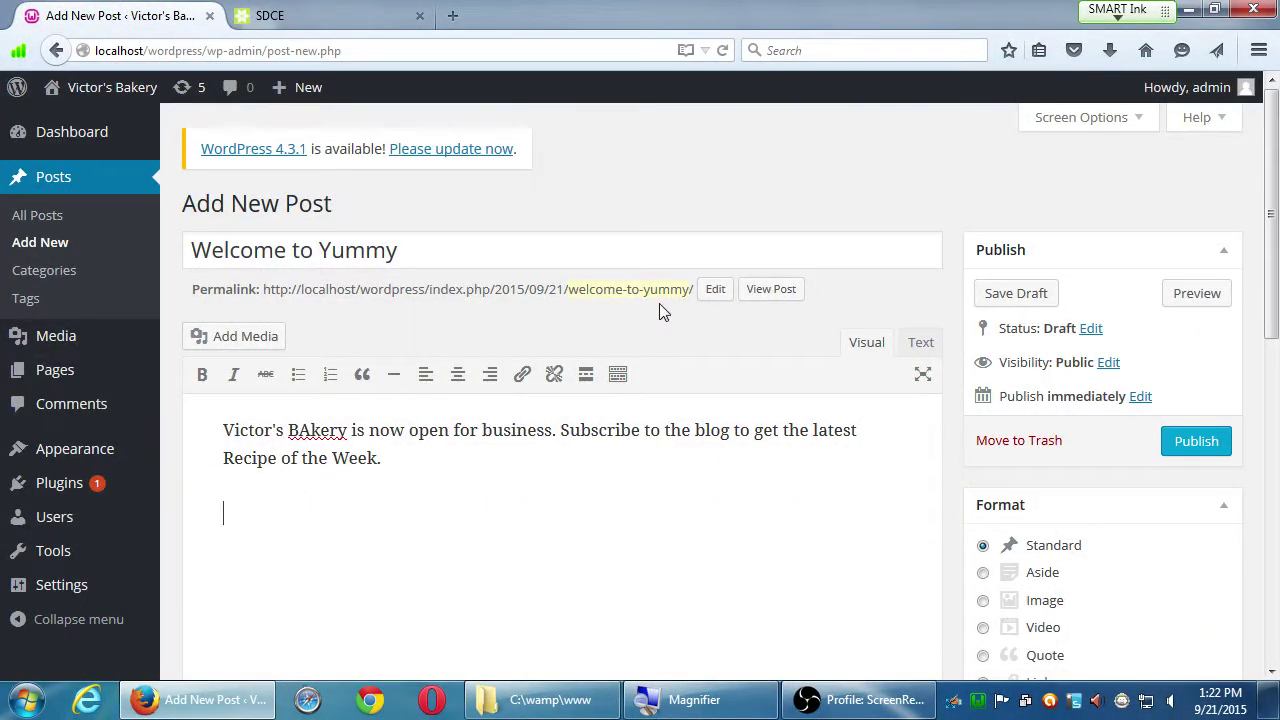
{"action": "left_click_drag", "start_coordinate": [1271, 200], "coordinate": [1229, 15]}
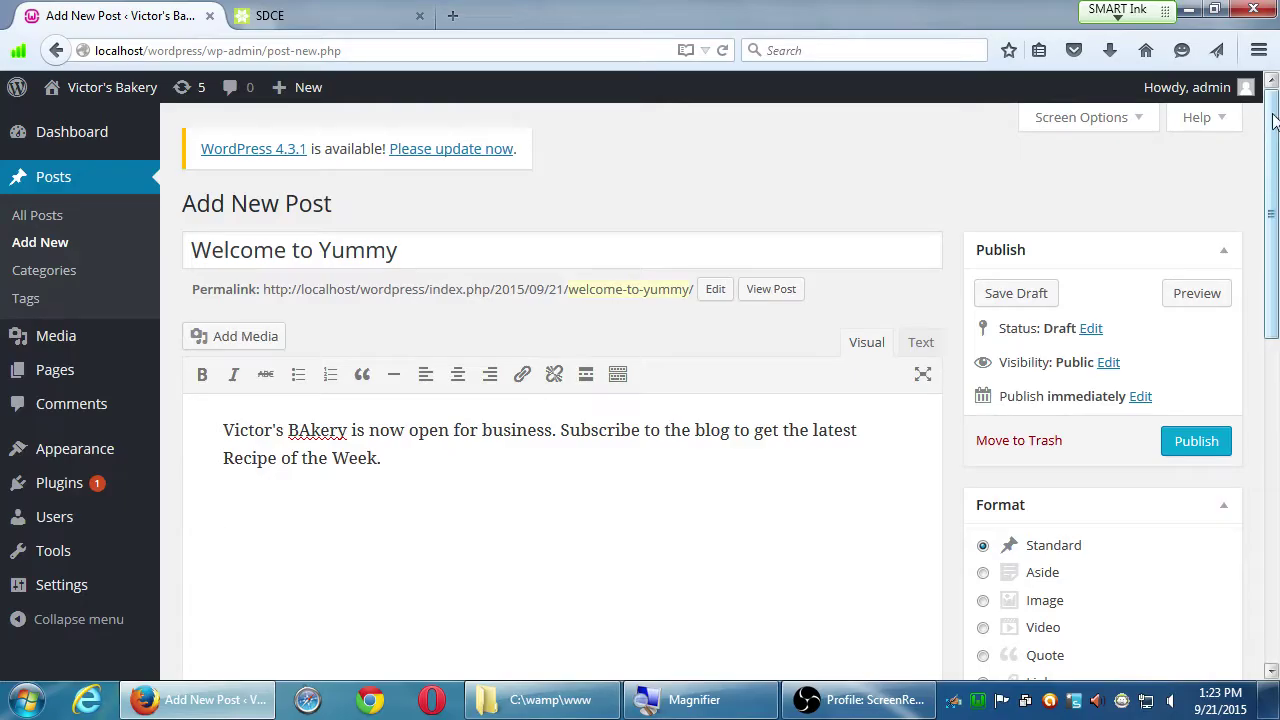
{"action": "left_click_drag", "start_coordinate": [1268, 122], "coordinate": [1224, 200]}
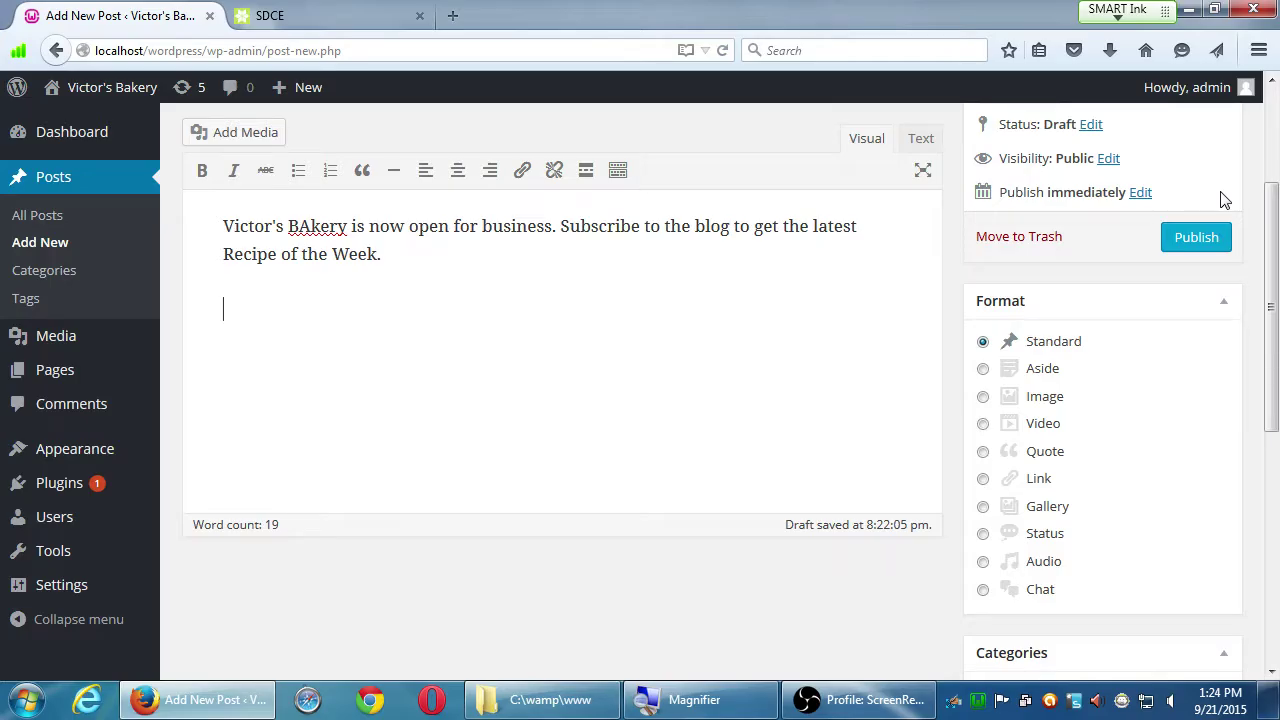
{"action": "mouse_move", "coordinate": [1242, 97]}
{"action": "left_click", "coordinate": [1273, 122]}
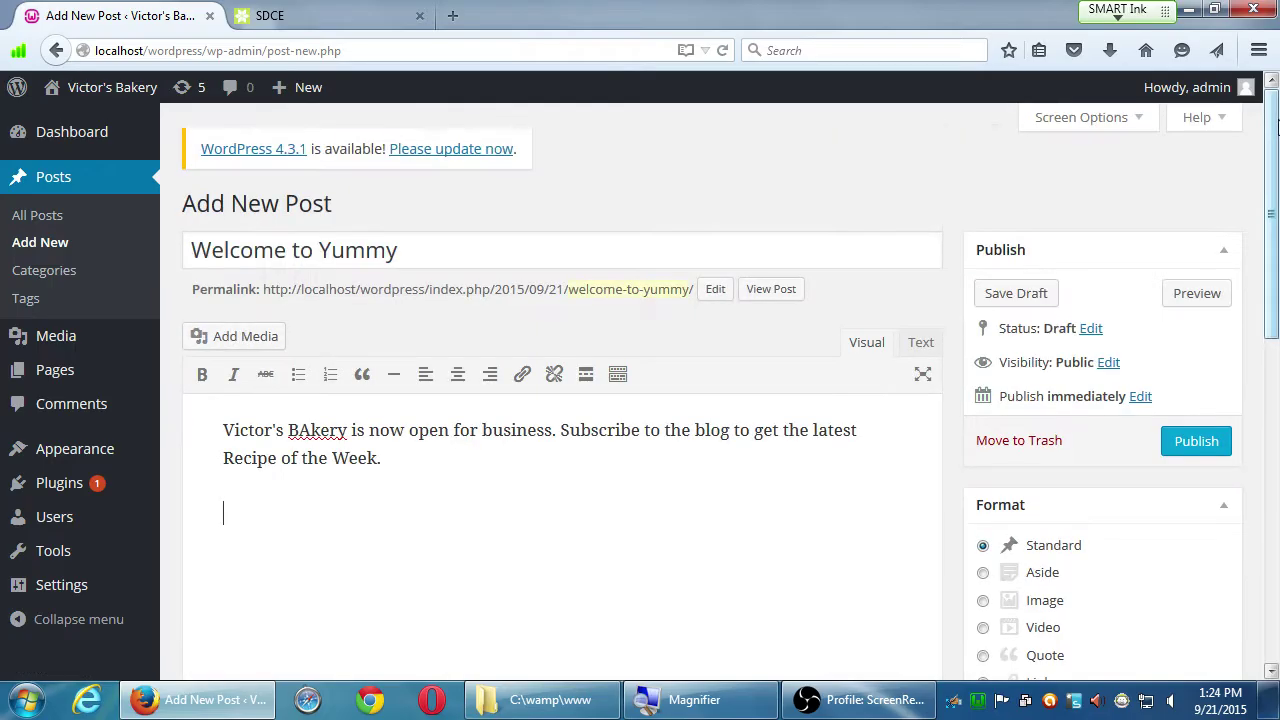
{"action": "left_click_drag", "start_coordinate": [1273, 122], "coordinate": [1273, 238]}
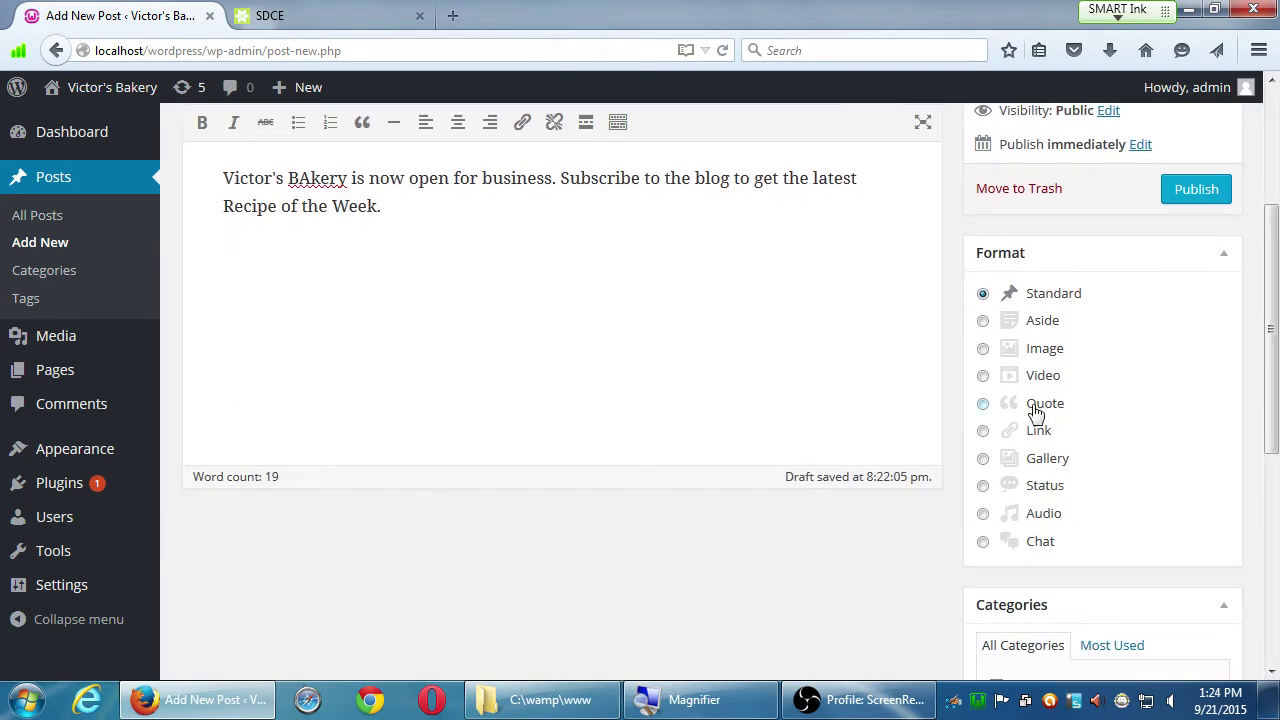
{"action": "scroll", "coordinate": [1014, 408], "scroll_direction": "down", "scroll_amount": 5}
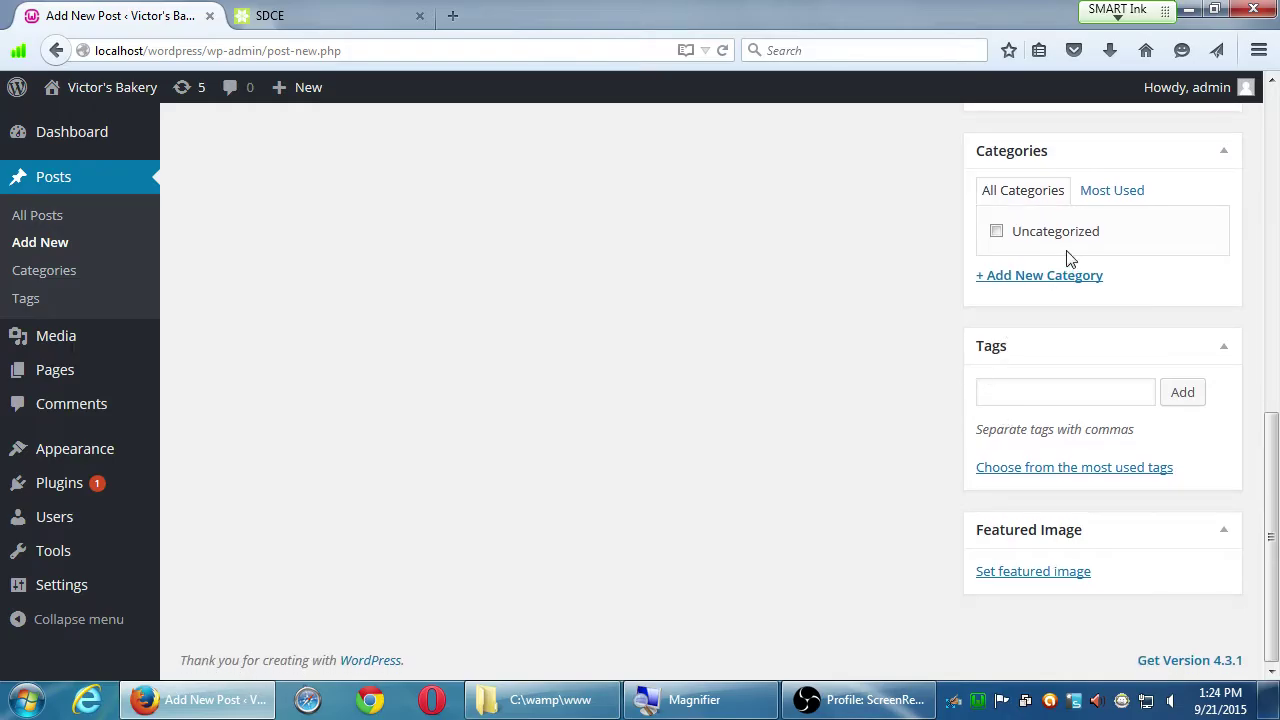
{"action": "scroll", "coordinate": [944, 574], "scroll_direction": "up", "scroll_amount": 2}
{"action": "scroll", "coordinate": [944, 574], "scroll_direction": "up", "scroll_amount": 3}
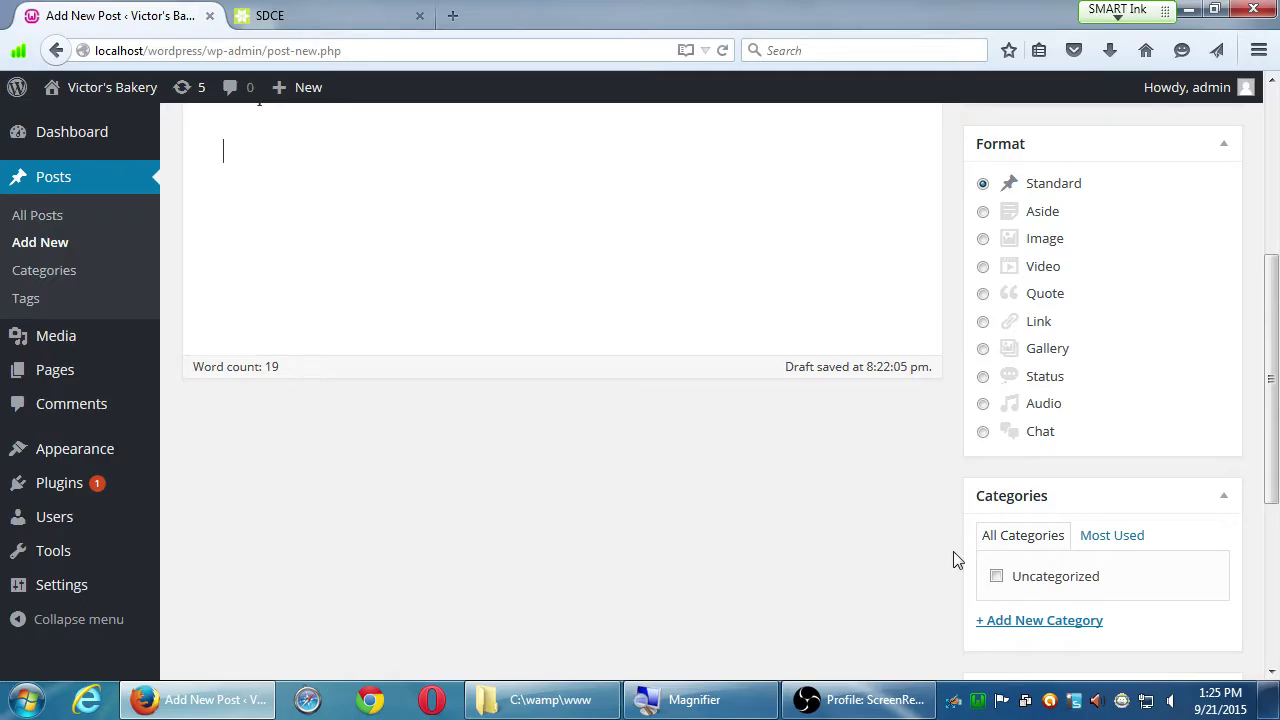
{"action": "scroll", "coordinate": [946, 561], "scroll_direction": "down", "scroll_amount": 3}
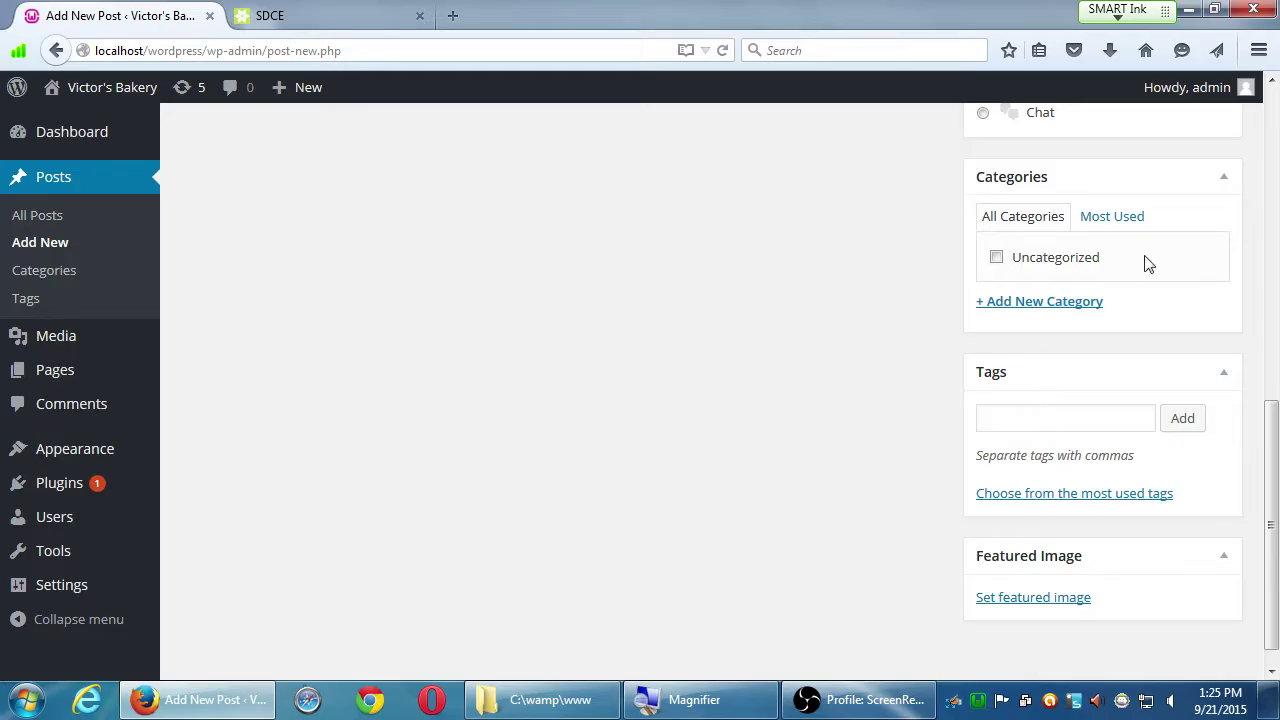
{"action": "left_click", "coordinate": [1273, 117]}
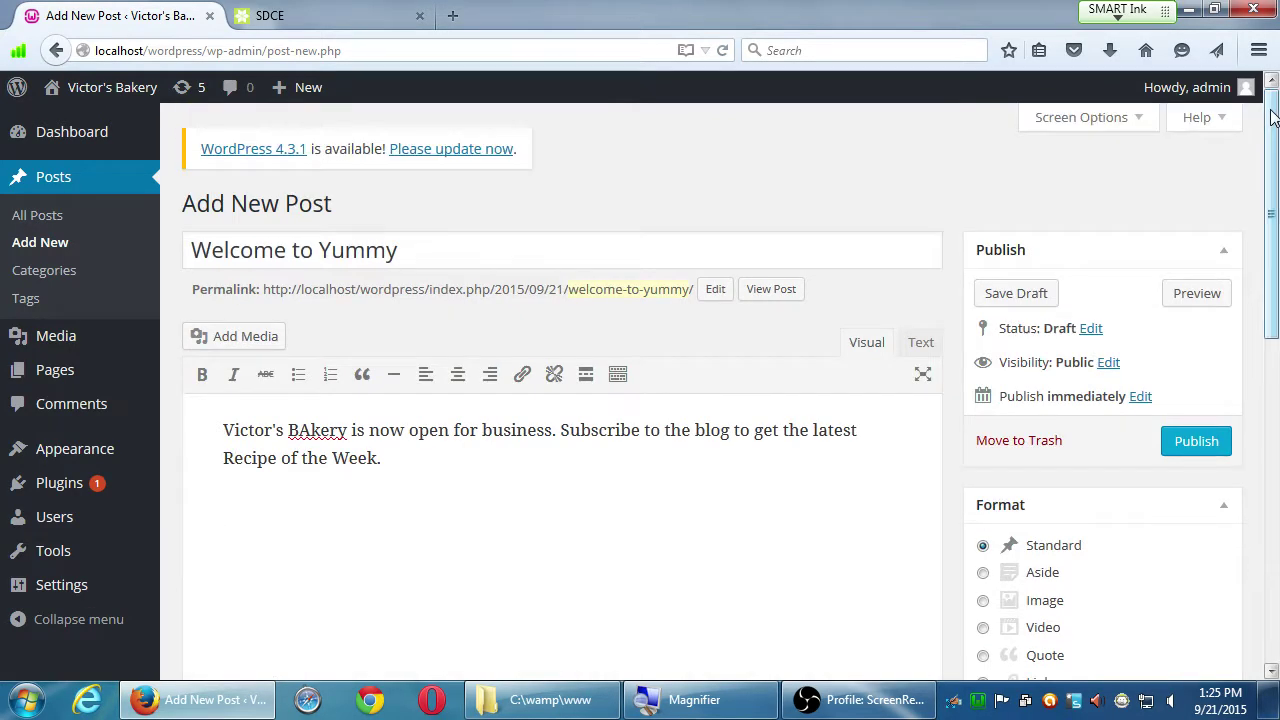
{"action": "left_click_drag", "start_coordinate": [1273, 117], "coordinate": [1240, 77]}
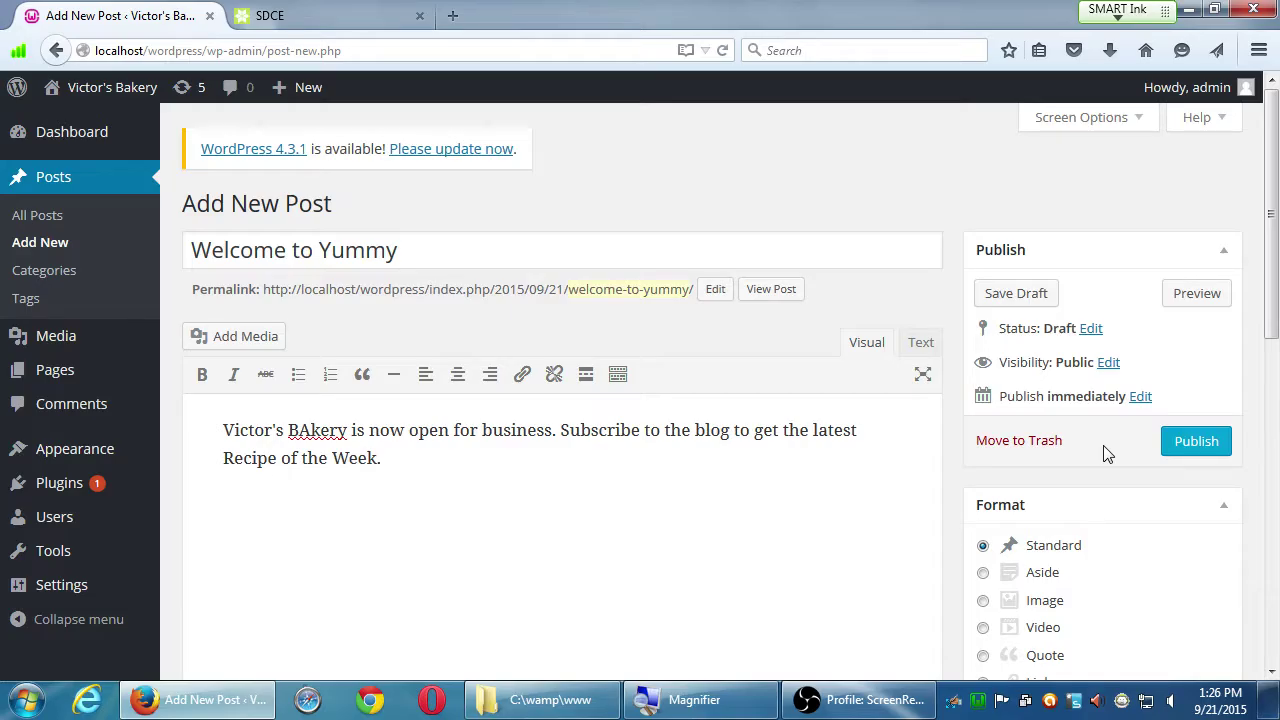
Step: Publish the post and select its permalink address
{"action": "left_click", "coordinate": [1189, 449]}
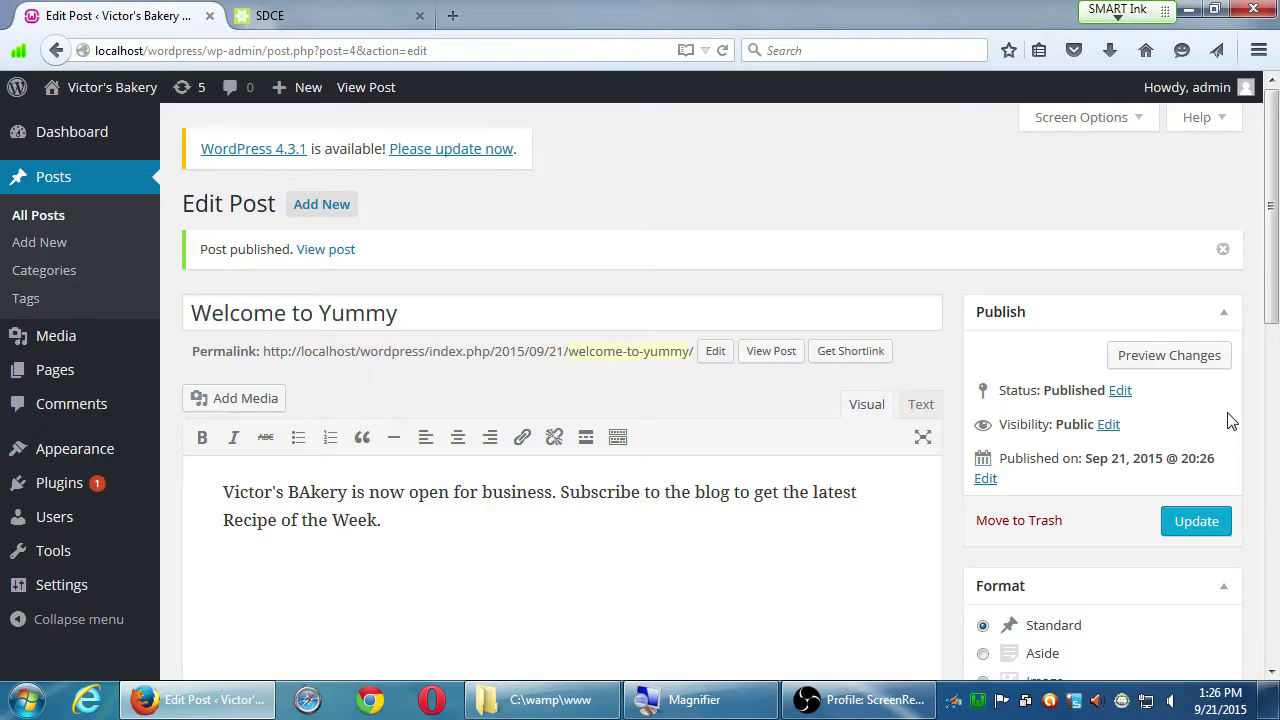
{"action": "scroll", "coordinate": [1186, 423], "scroll_direction": "down", "scroll_amount": 2}
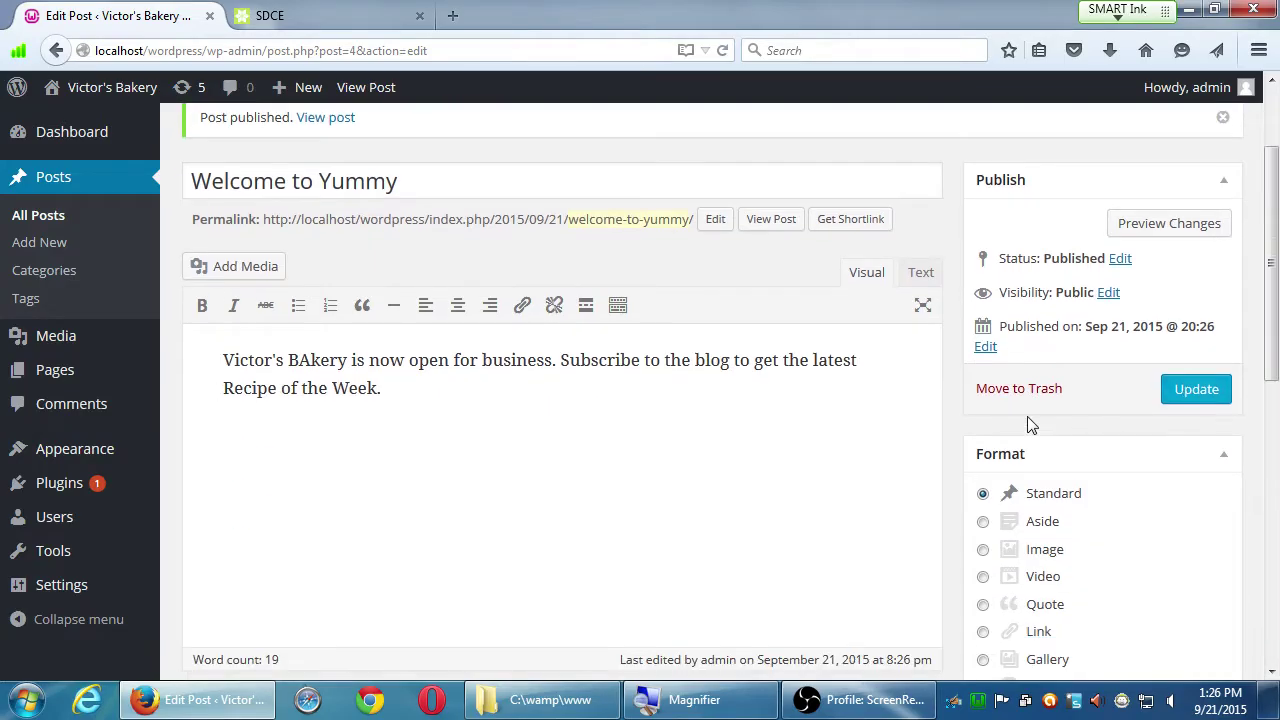
{"action": "scroll", "coordinate": [855, 412], "scroll_direction": "up", "scroll_amount": 2}
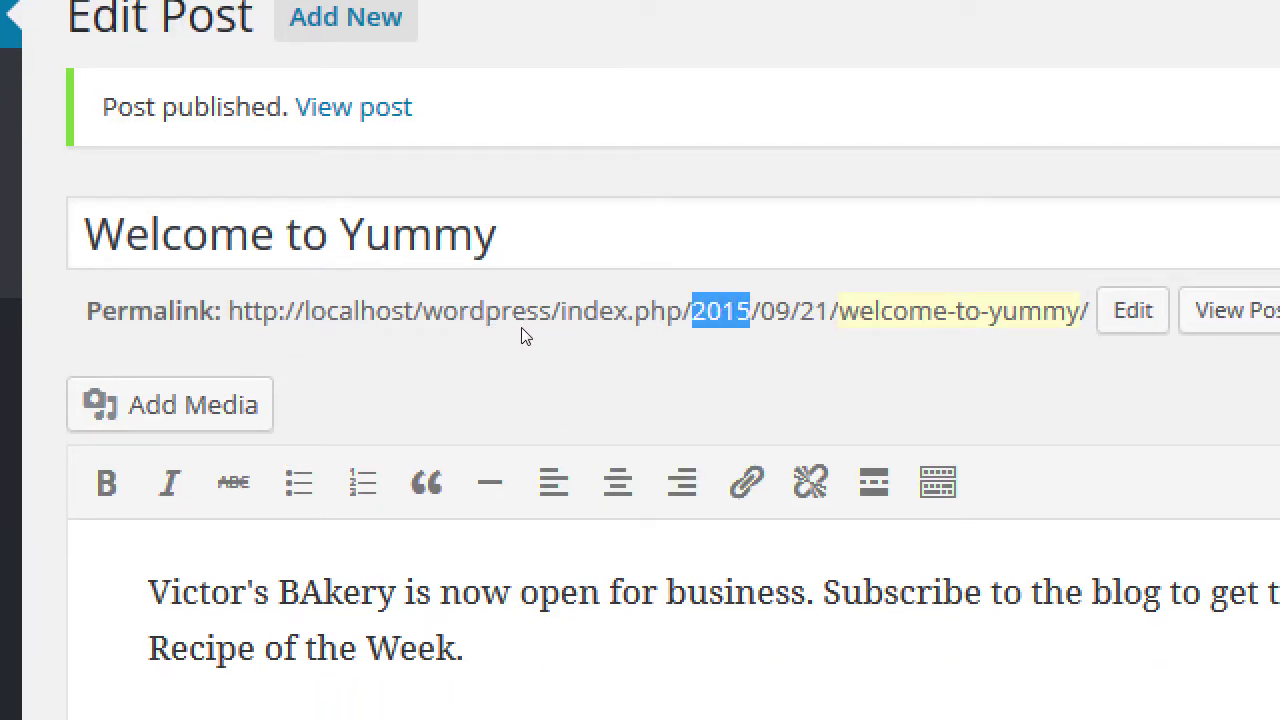
{"action": "left_click_drag", "start_coordinate": [308, 337], "coordinate": [634, 334]}
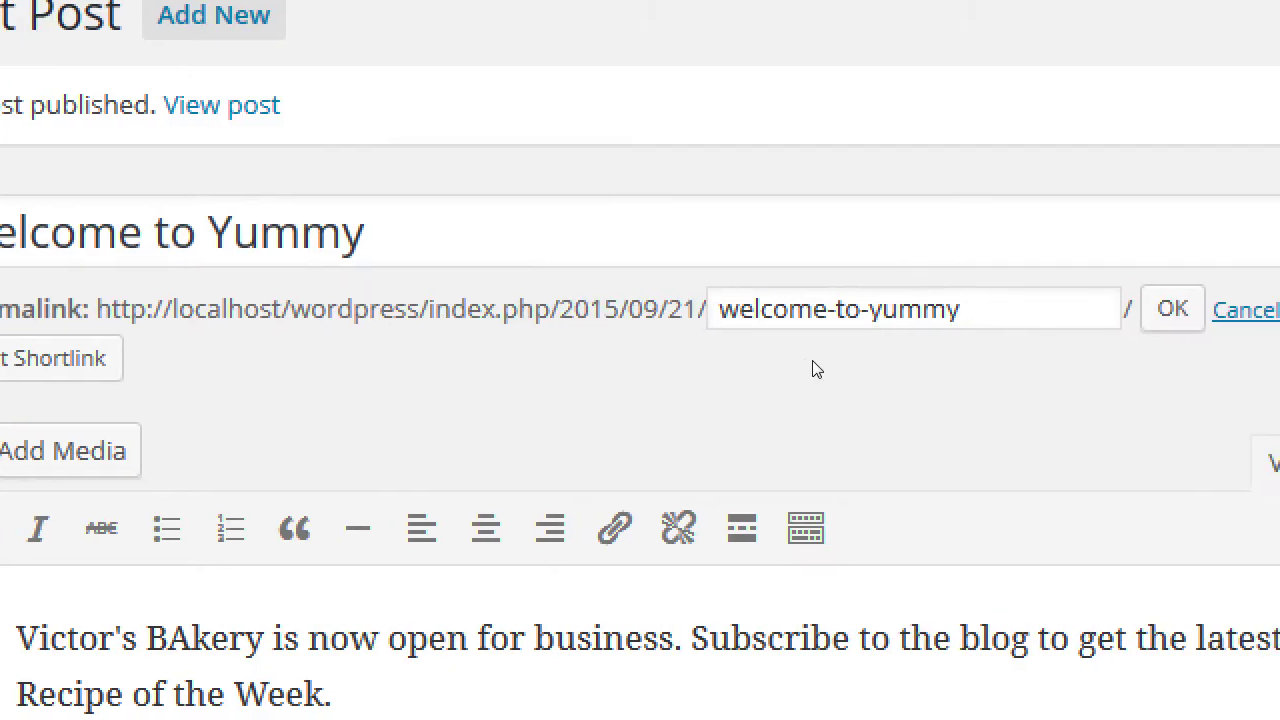
Step: Confirm the permalink slug as welcome-to-yummy, unchanged
{"action": "left_click", "coordinate": [1171, 309]}
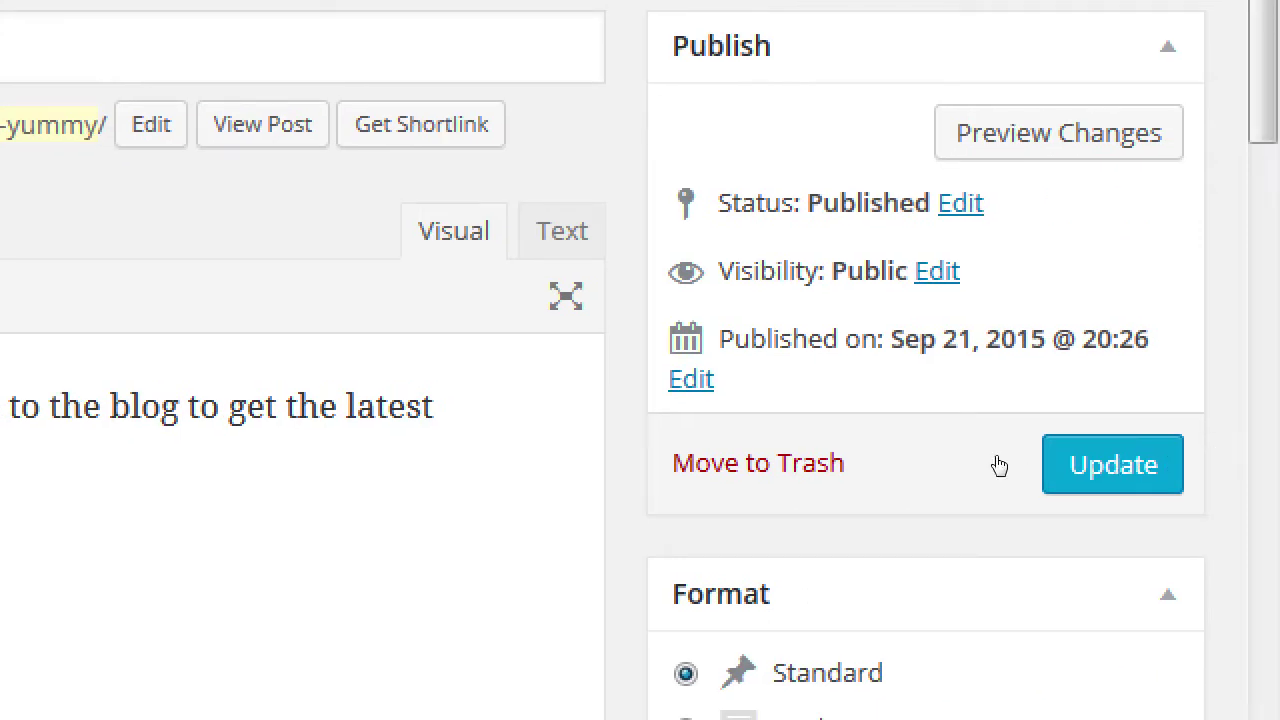
Step: Open the publish date editor and cancel it, leaving the date unchanged
{"action": "key", "text": "Return"}
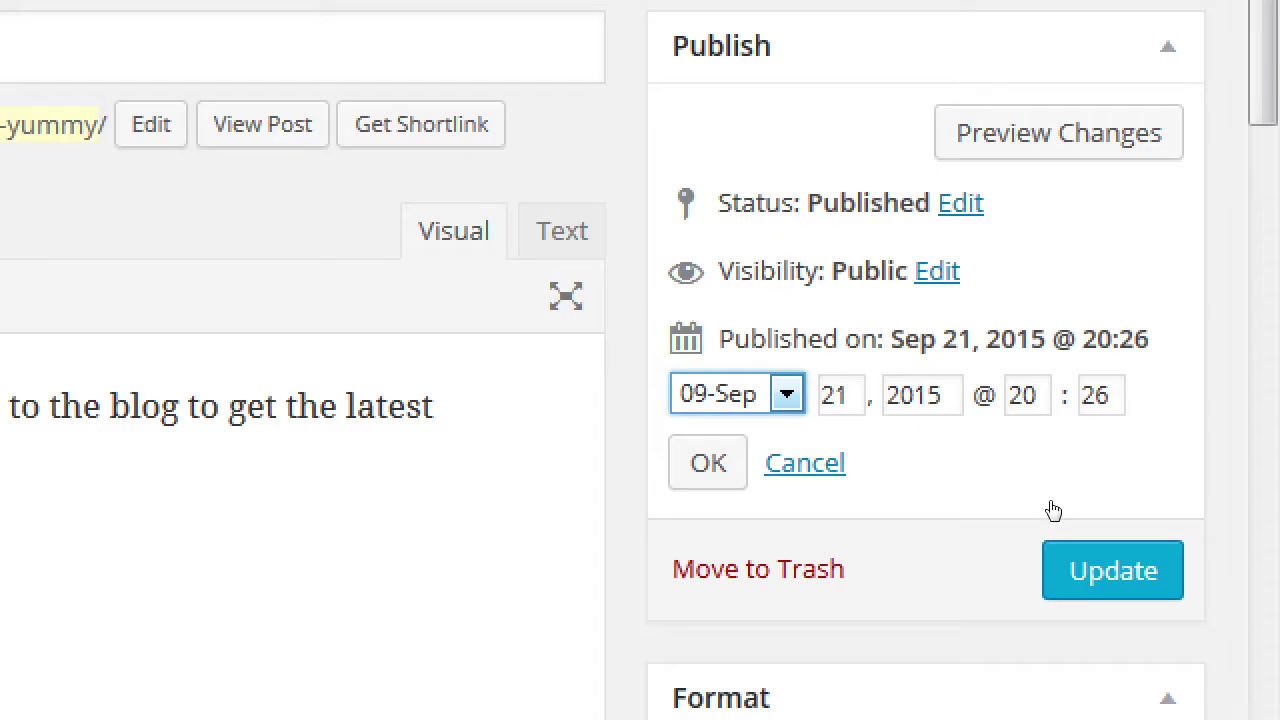
{"action": "key", "text": "Tab"}
{"action": "key", "text": "Tab"}
{"action": "key", "text": "Tab"}
{"action": "key", "text": "Tab"}
{"action": "key", "text": "Tab"}
{"action": "key", "text": "Tab"}
{"action": "key", "text": "Return"}
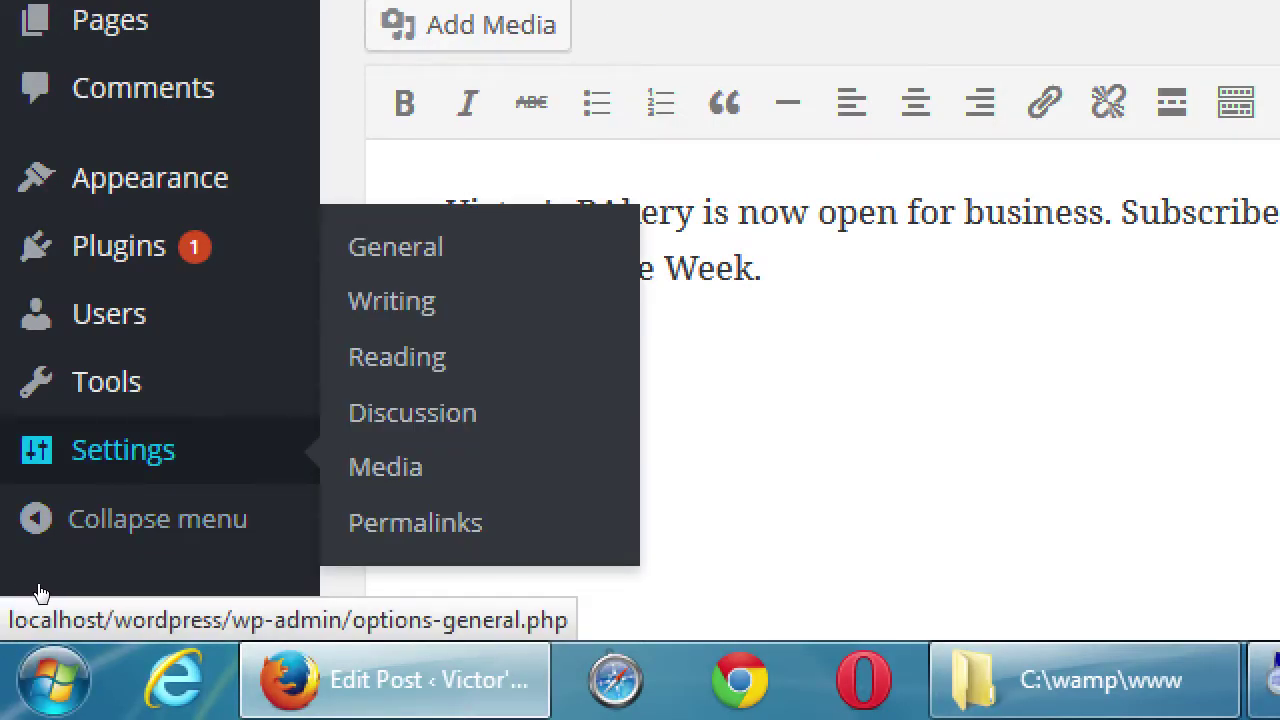
{"action": "key", "text": "Tab"}
{"action": "key", "text": "Tab"}
{"action": "key", "text": "Tab"}
{"action": "key", "text": "Tab"}
{"action": "key", "text": "Tab"}
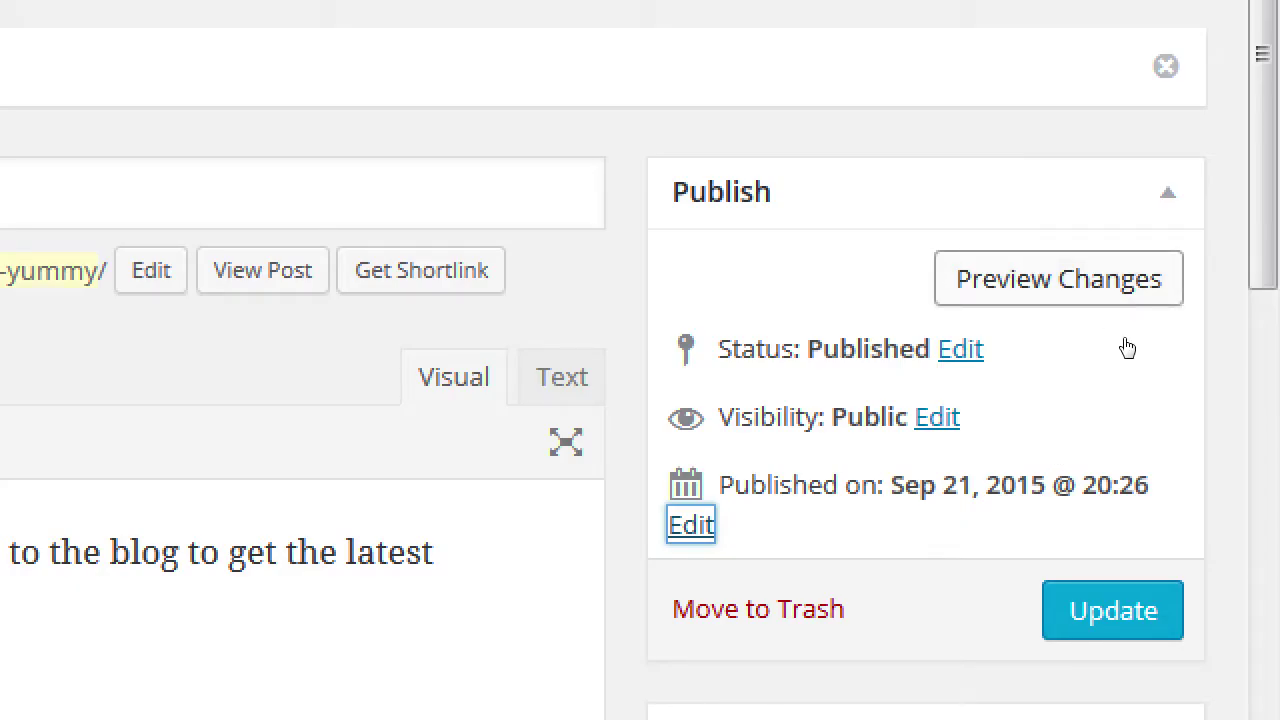
Step: Open the post's Visibility options and choose Private
{"action": "left_click", "coordinate": [1080, 460]}
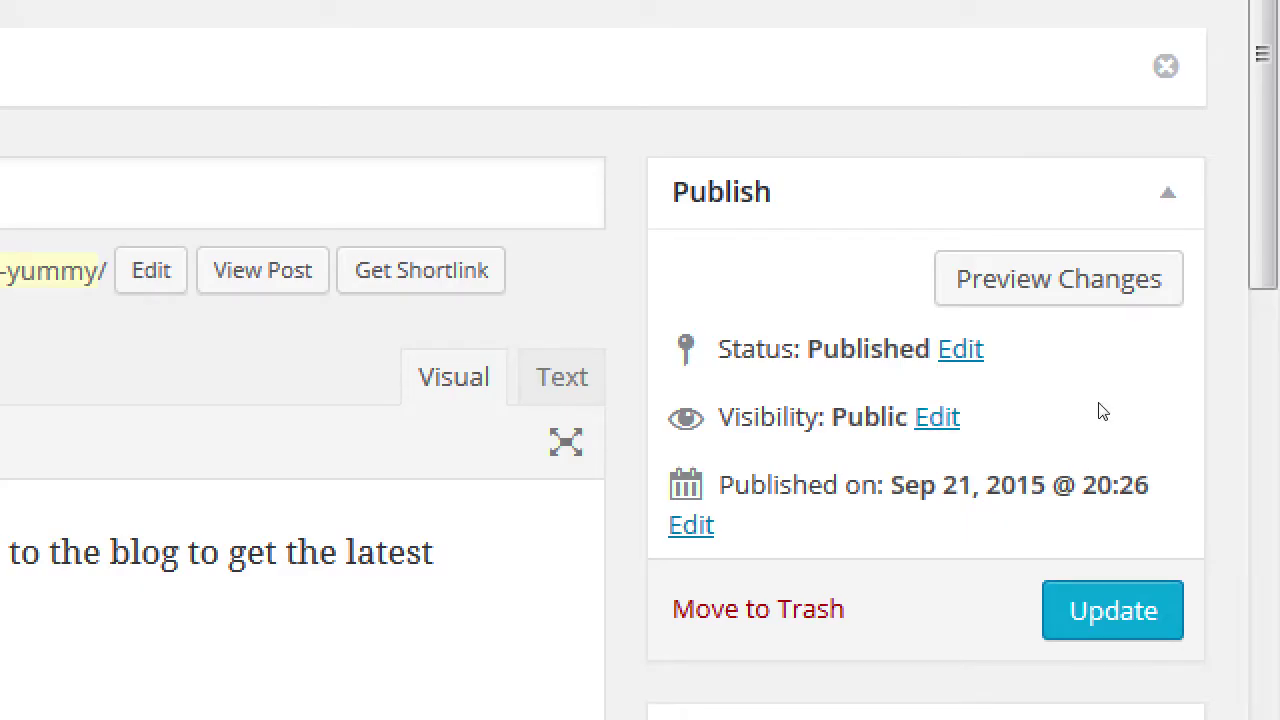
{"action": "left_click", "coordinate": [937, 416]}
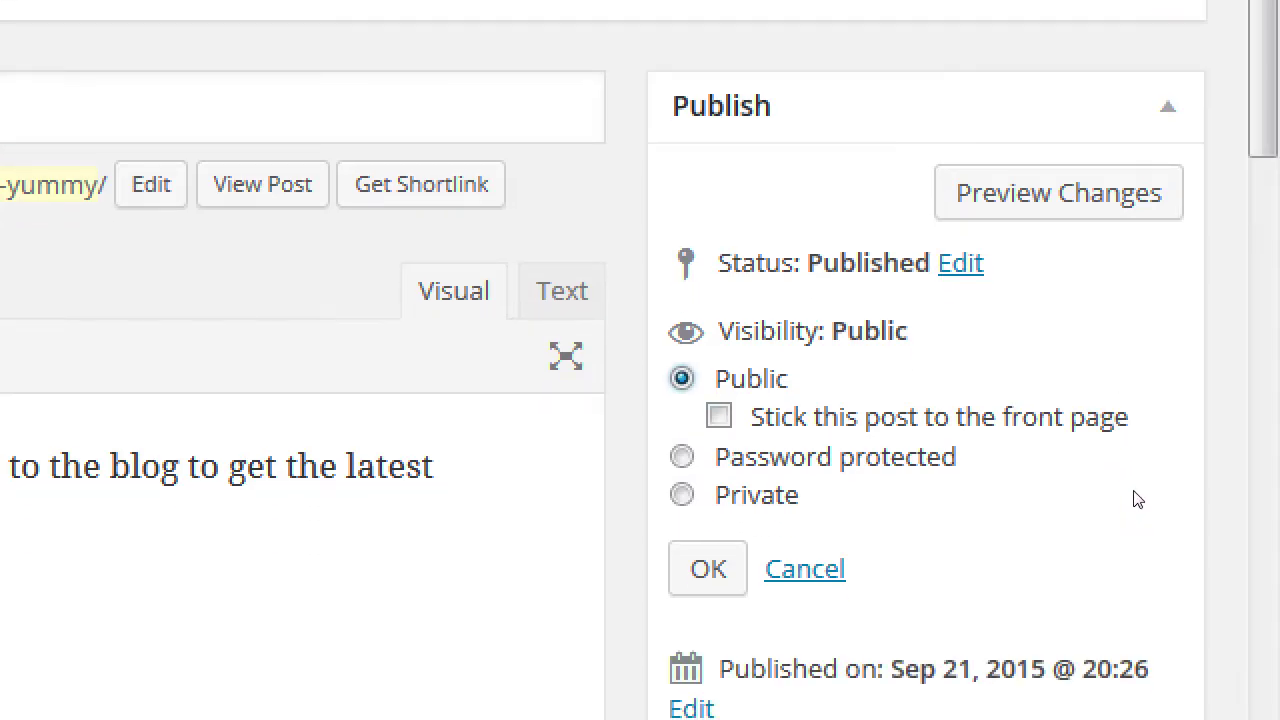
{"action": "key", "text": "Return"}
{"action": "scroll", "coordinate": [946, 560], "scroll_direction": "down", "scroll_amount": 1}
{"action": "key", "text": "space"}
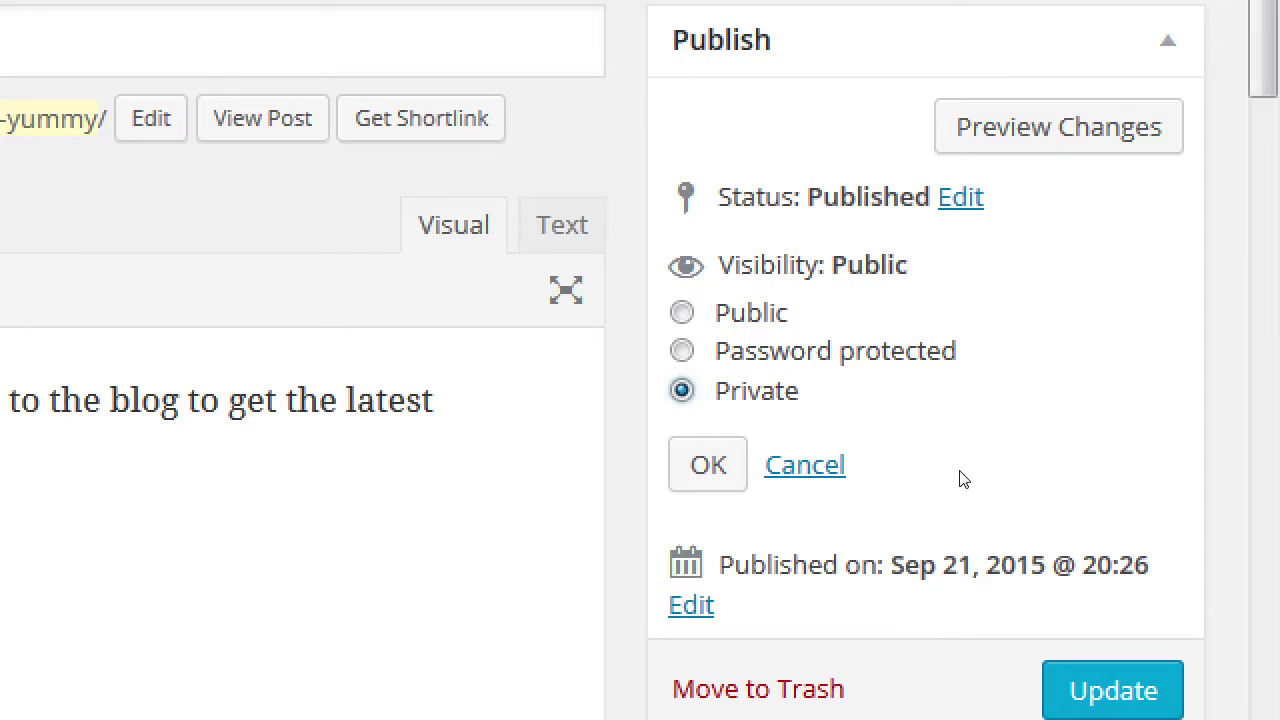
{"action": "key", "text": "Up"}
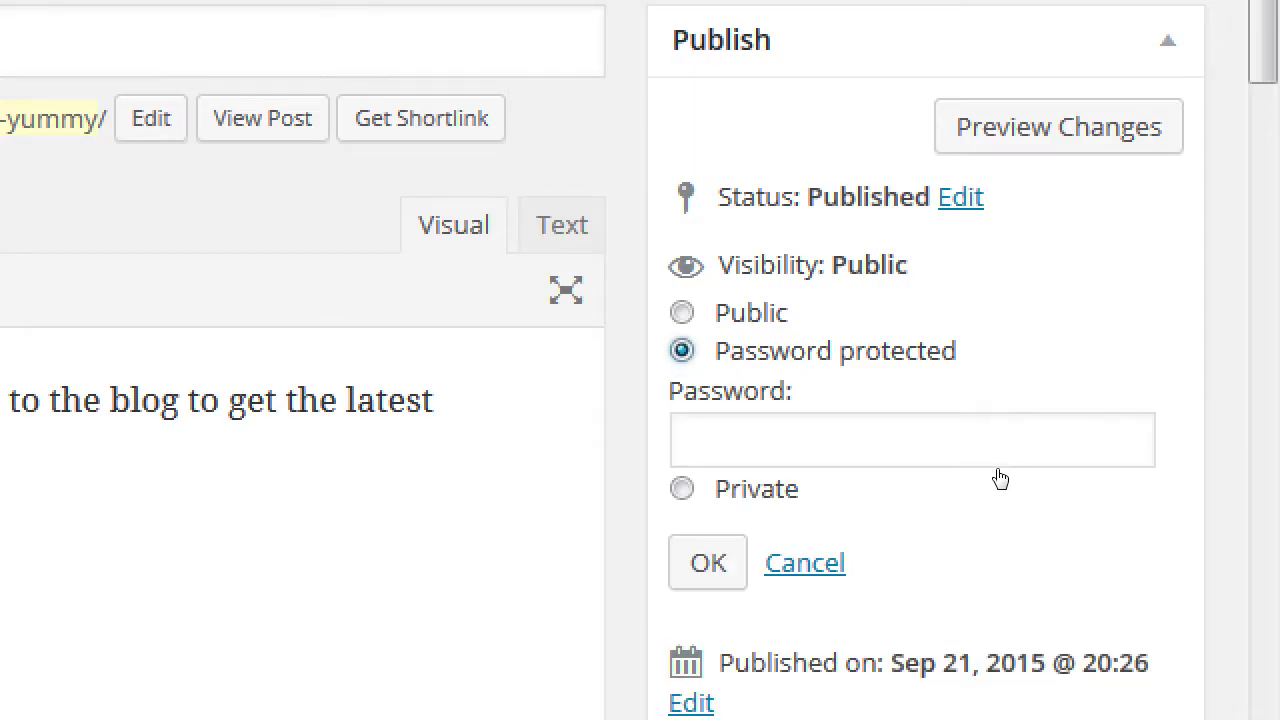
{"action": "left_click", "coordinate": [1010, 480]}
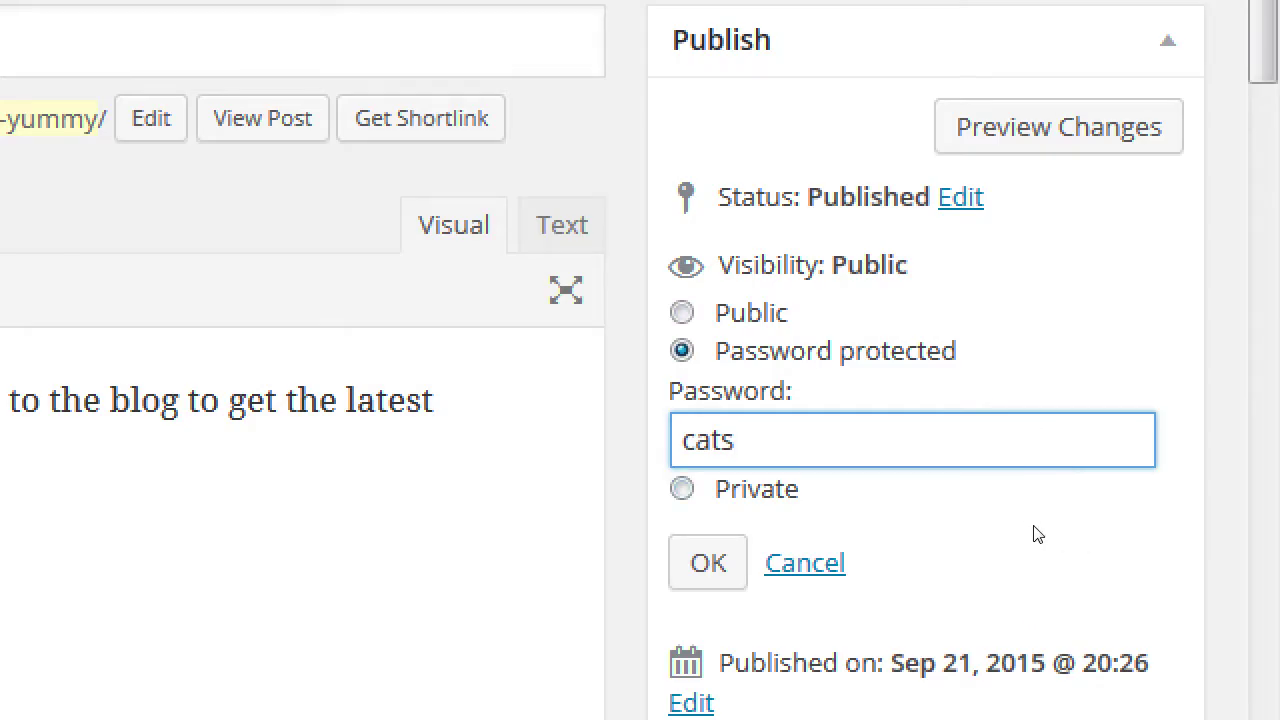
{"action": "key", "text": "Escape"}
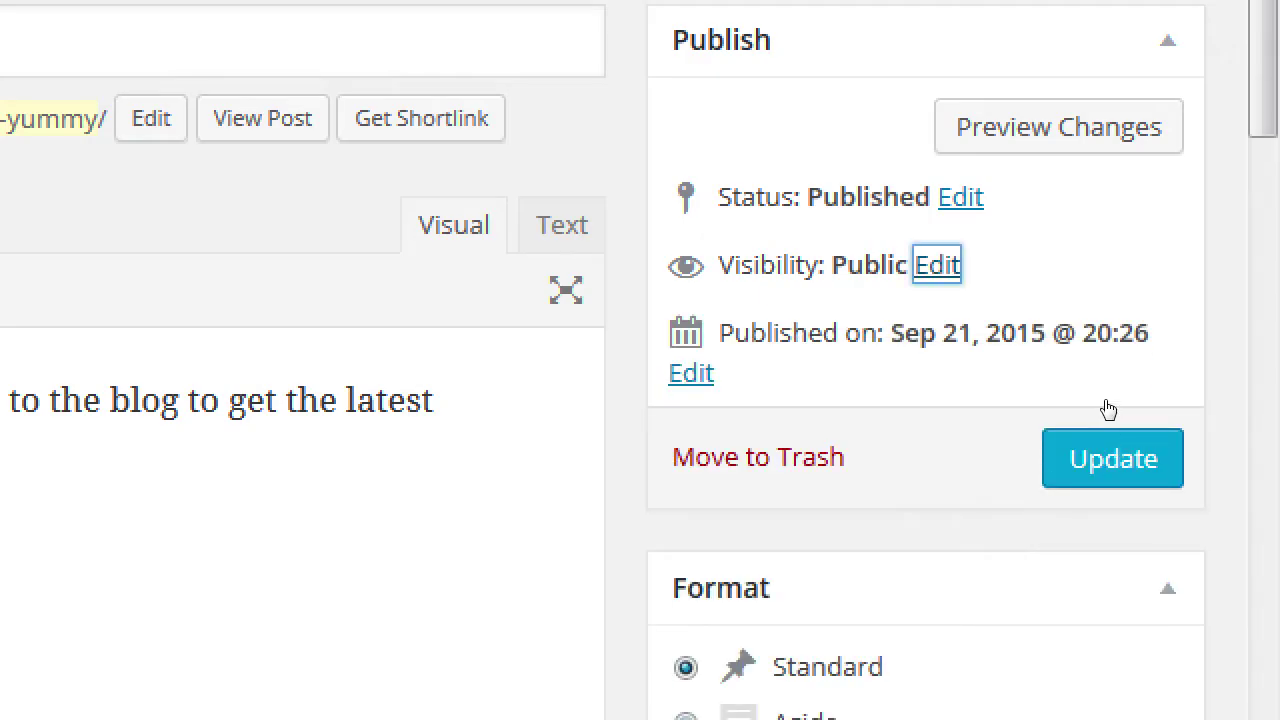
{"action": "left_click", "coordinate": [1190, 376]}
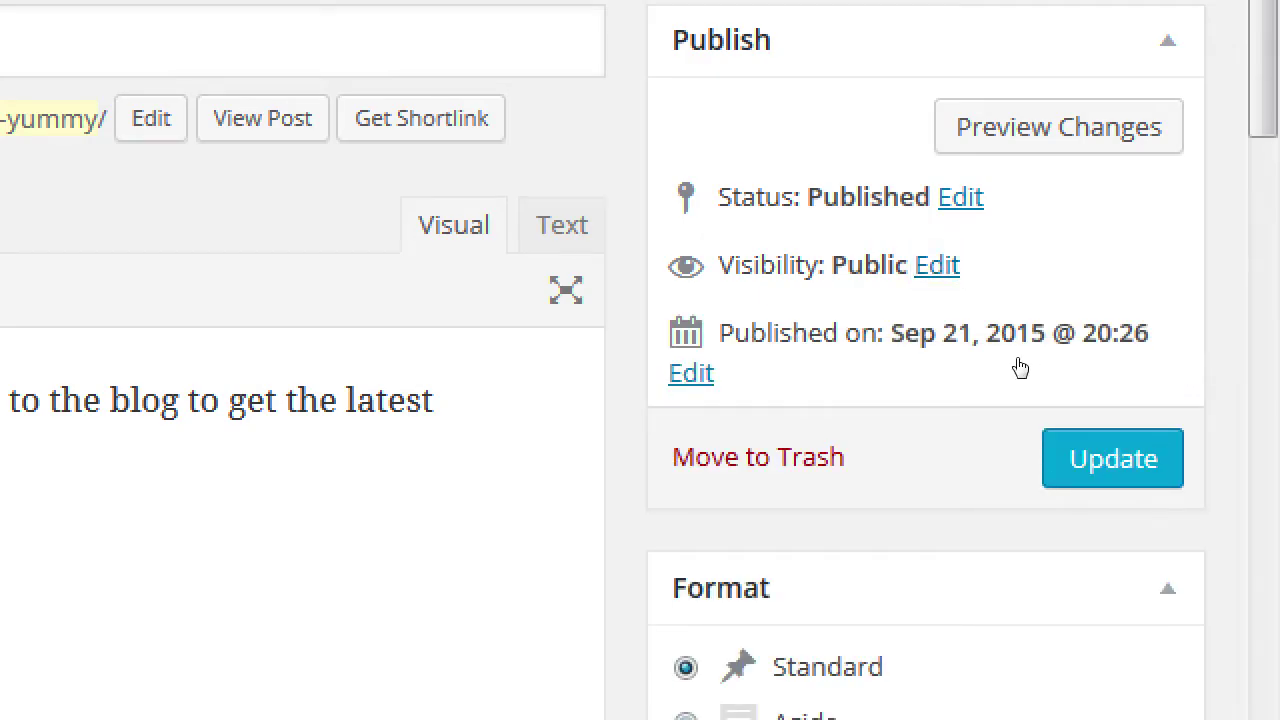
Step: Browse the post status list to Pending Review, then keep it Published
{"action": "key", "text": "Tab"}
{"action": "key", "text": "Return"}
{"action": "key", "text": "alt+Down"}
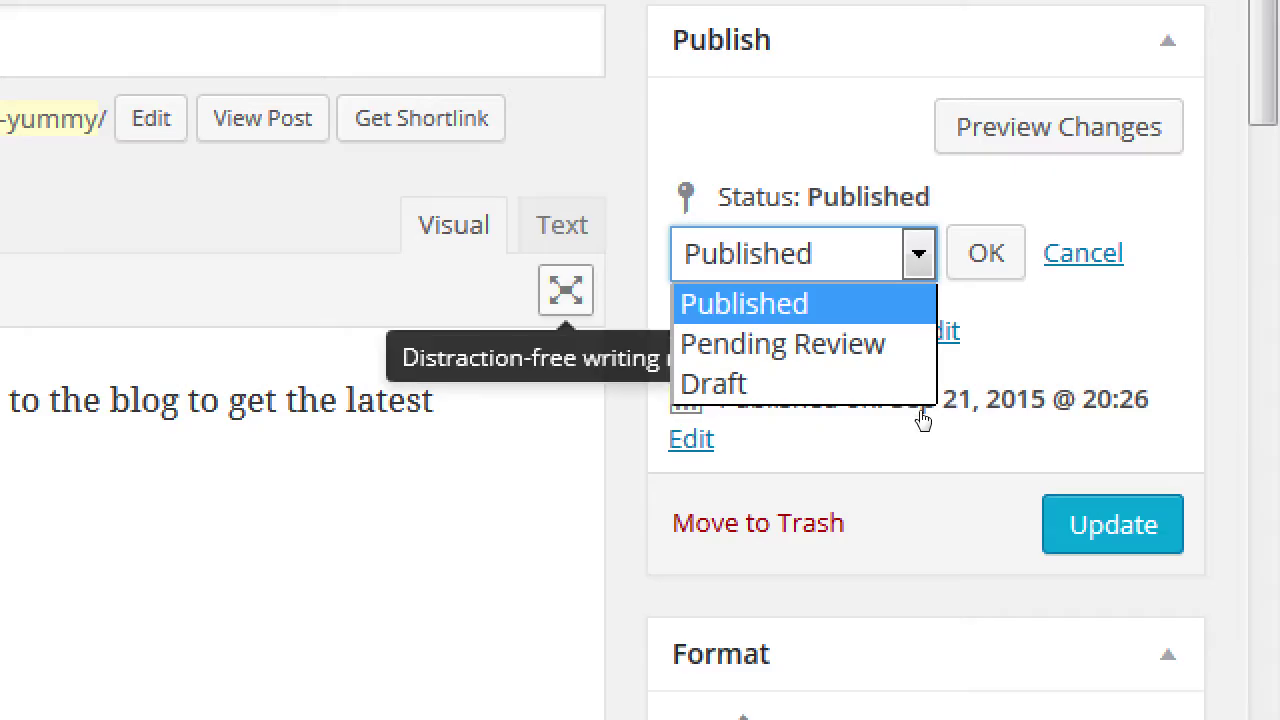
{"action": "key", "text": "Down"}
{"action": "key", "text": "Up"}
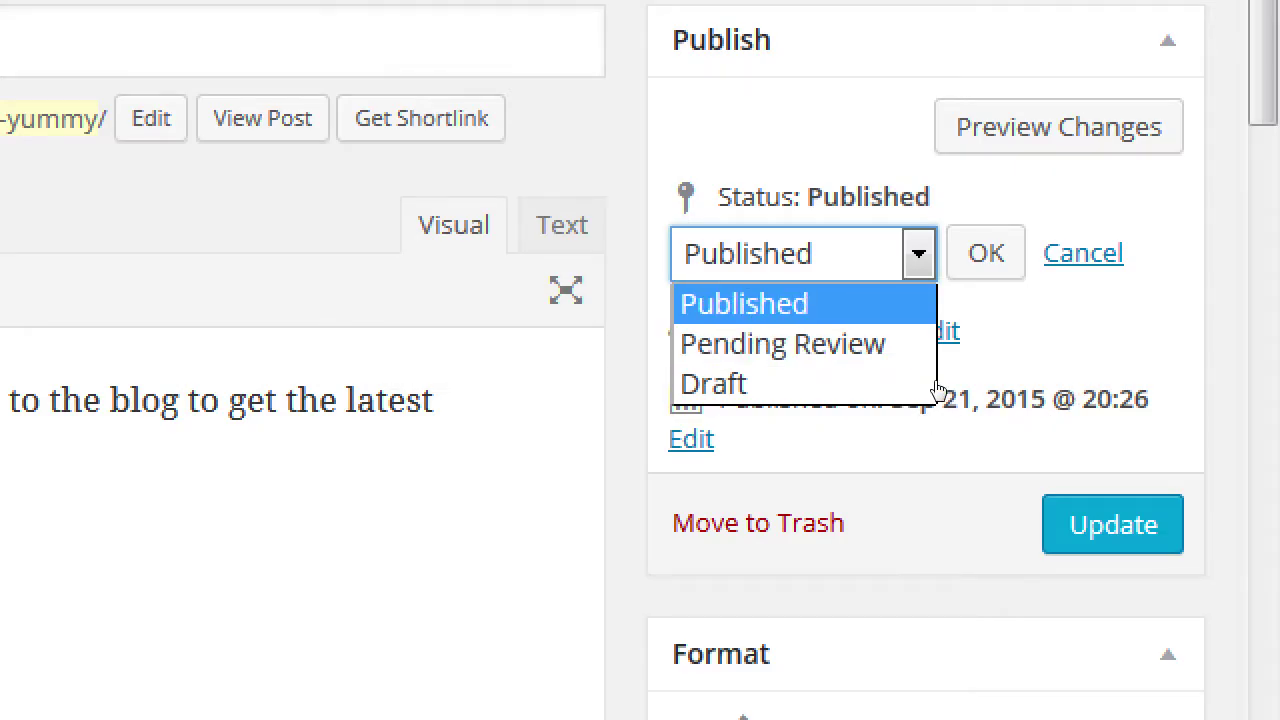
{"action": "key", "text": "Return"}
Step: Open the visibility options and try Draft status before returning to Published
{"action": "left_click", "coordinate": [937, 331]}
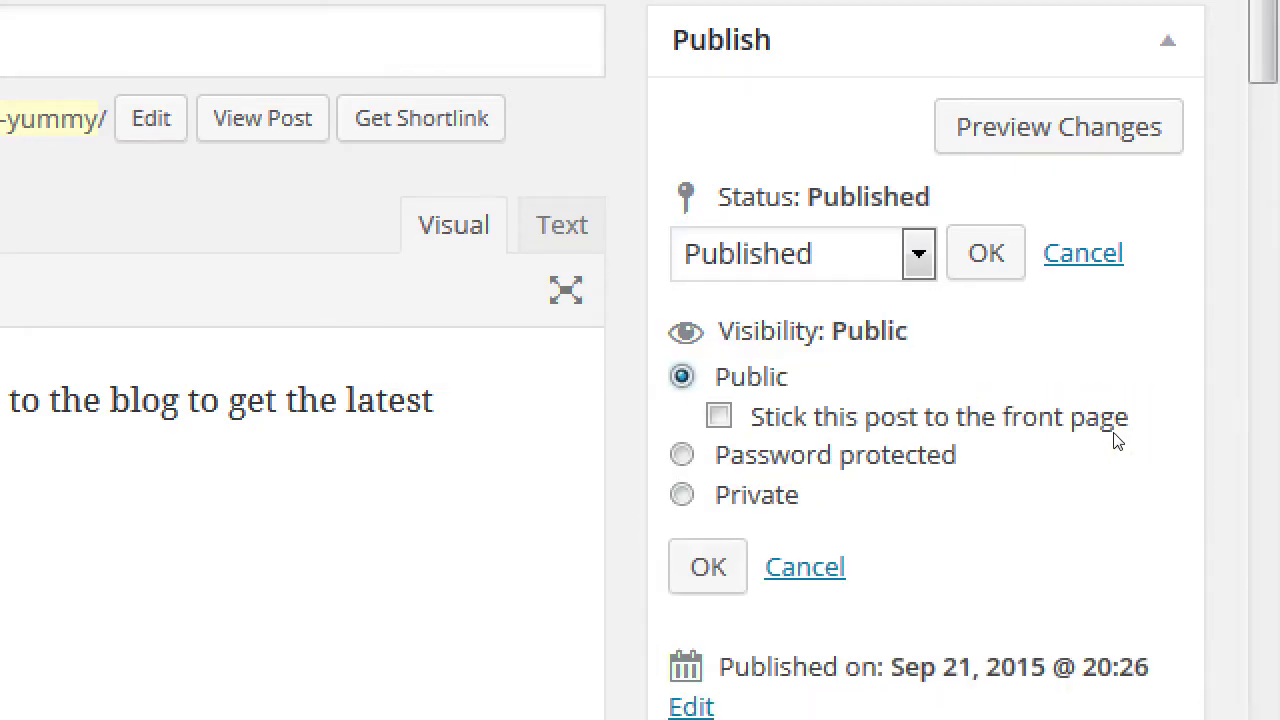
{"action": "key", "text": "alt+Down"}
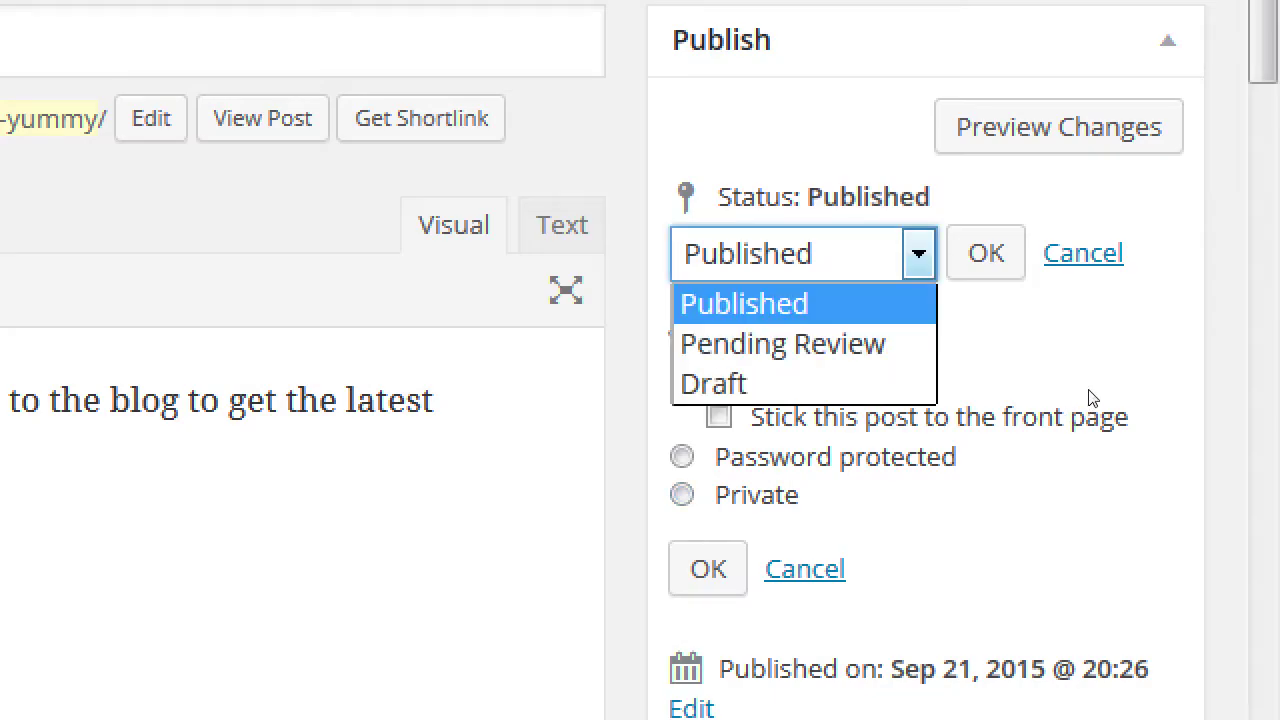
{"action": "key", "text": "Down"}
{"action": "key", "text": "Down"}
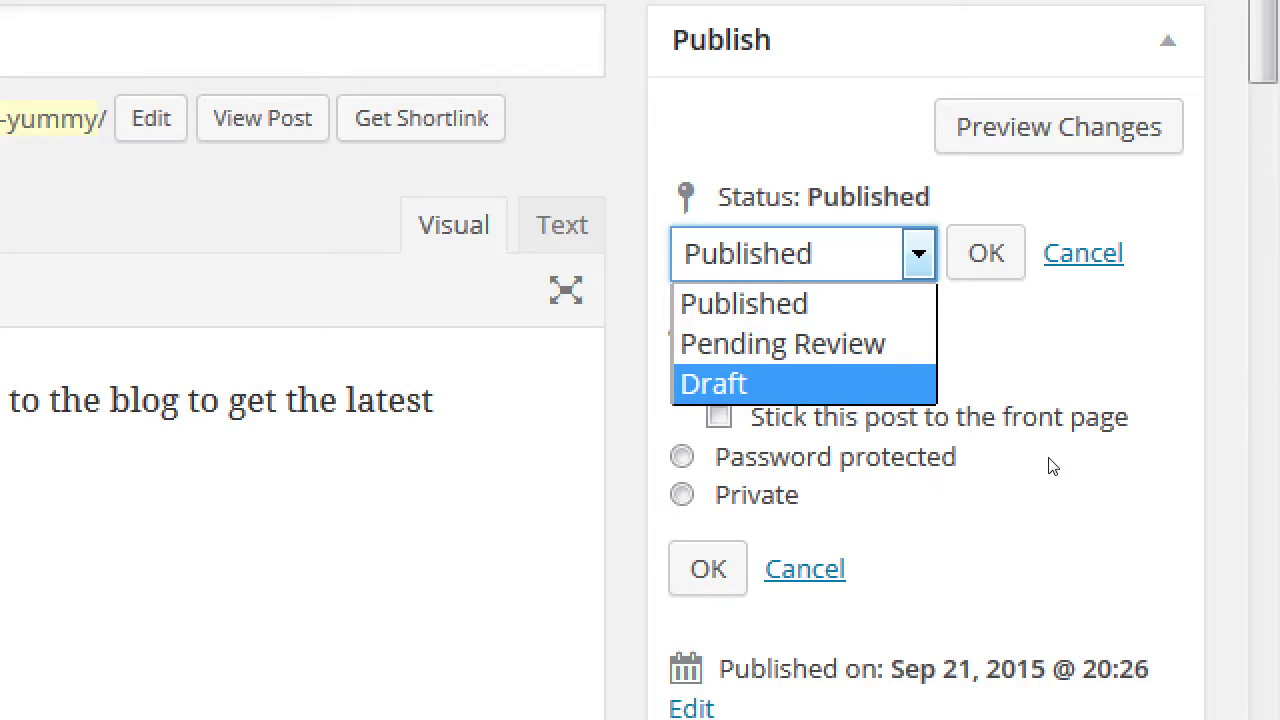
{"action": "key", "text": "Return"}
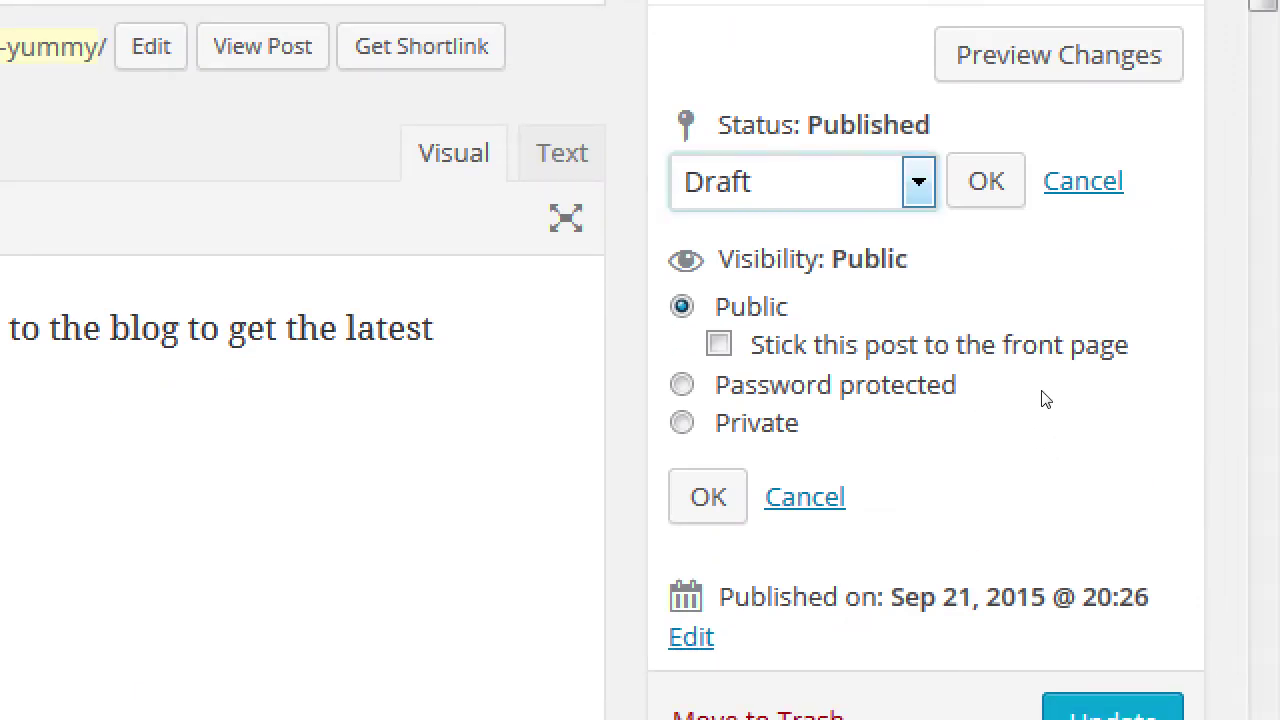
{"action": "key", "text": "alt+Down"}
{"action": "key", "text": "Up"}
{"action": "key", "text": "Up"}
{"action": "key", "text": "Return"}
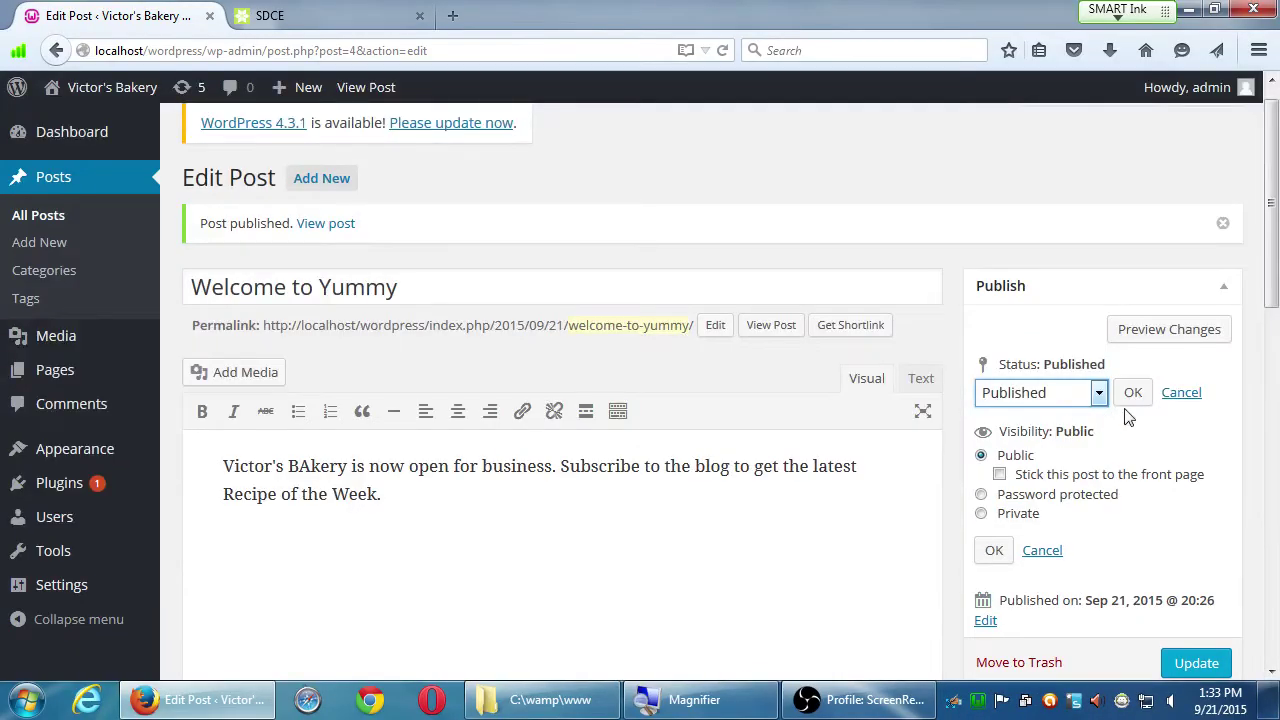
Step: Cancel the status and visibility edits, keeping Public, and scroll down to Categories and Tags
{"action": "left_click", "coordinate": [1165, 398]}
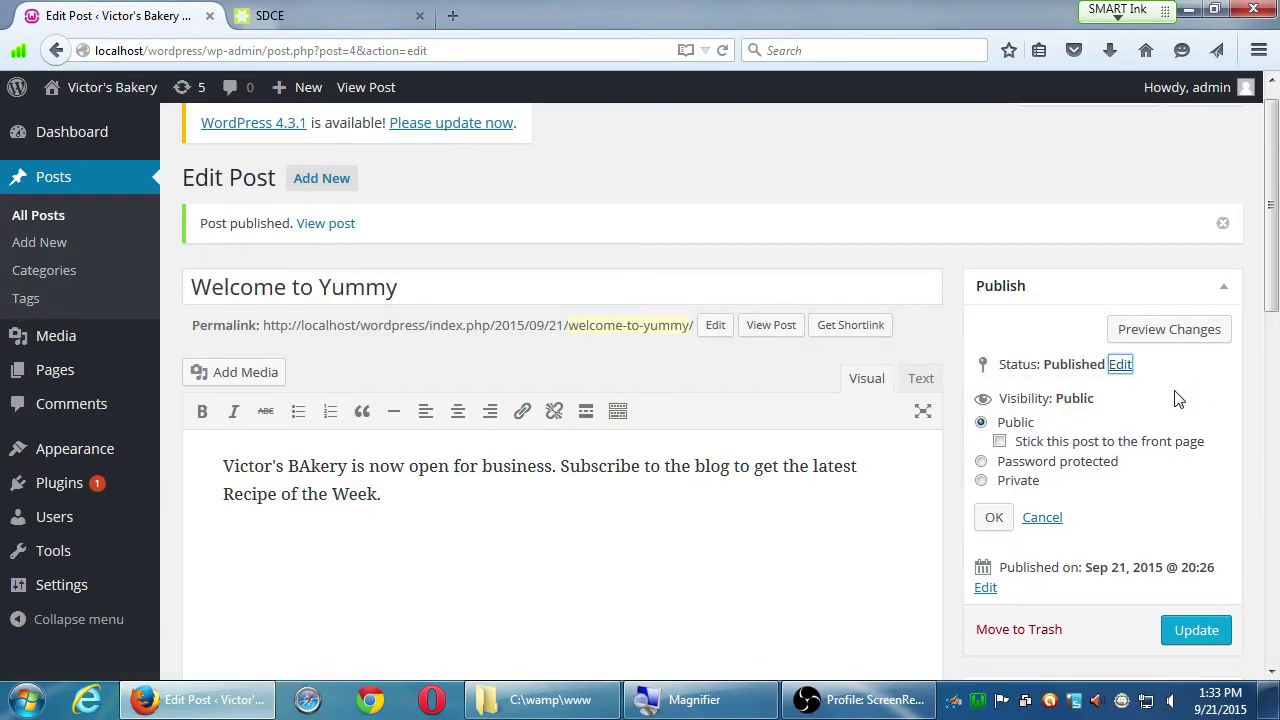
{"action": "left_click", "coordinate": [1042, 517]}
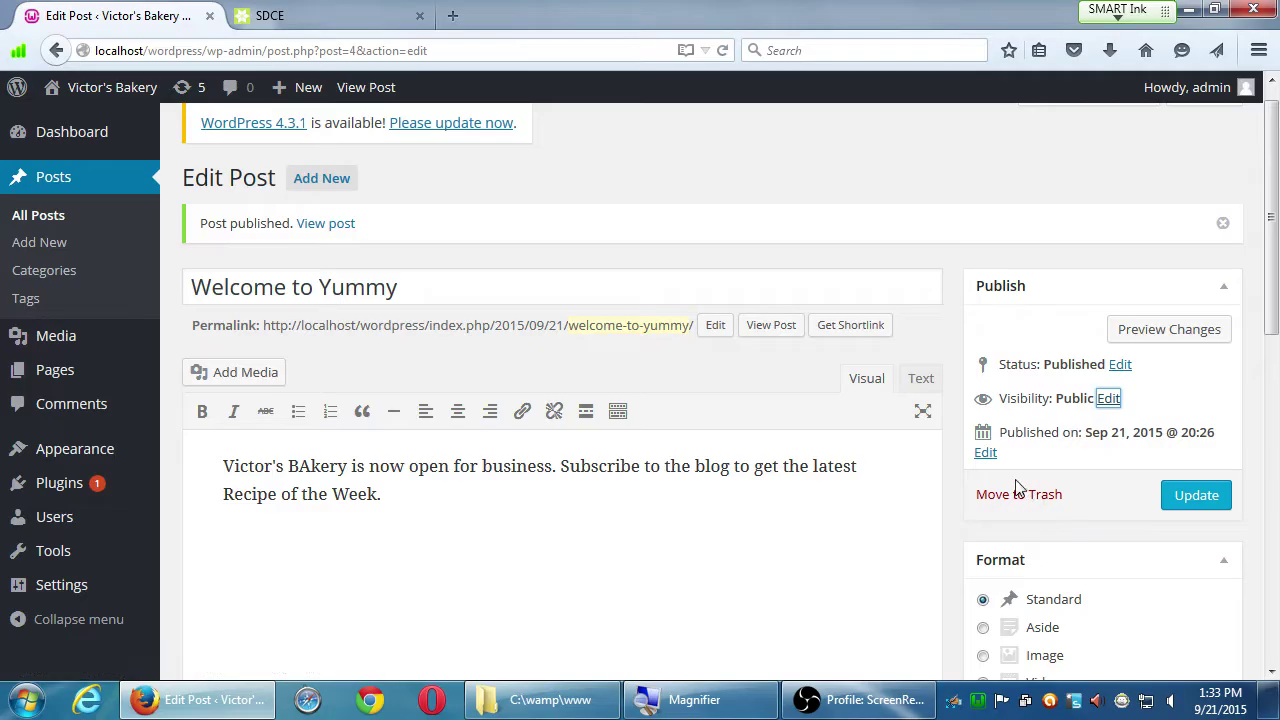
{"action": "scroll", "coordinate": [948, 430], "scroll_direction": "down", "scroll_amount": 1}
{"action": "scroll", "coordinate": [948, 430], "scroll_direction": "down", "scroll_amount": 5}
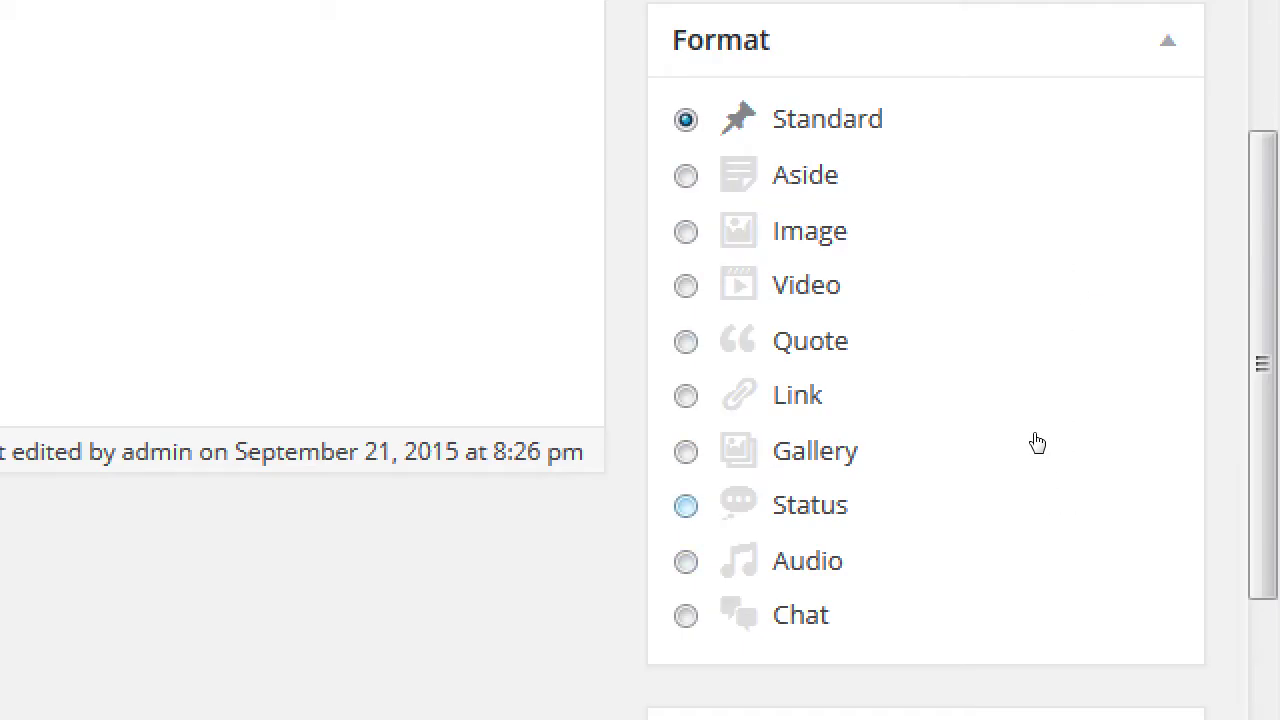
{"action": "scroll", "coordinate": [1055, 530], "scroll_direction": "down", "scroll_amount": 3}
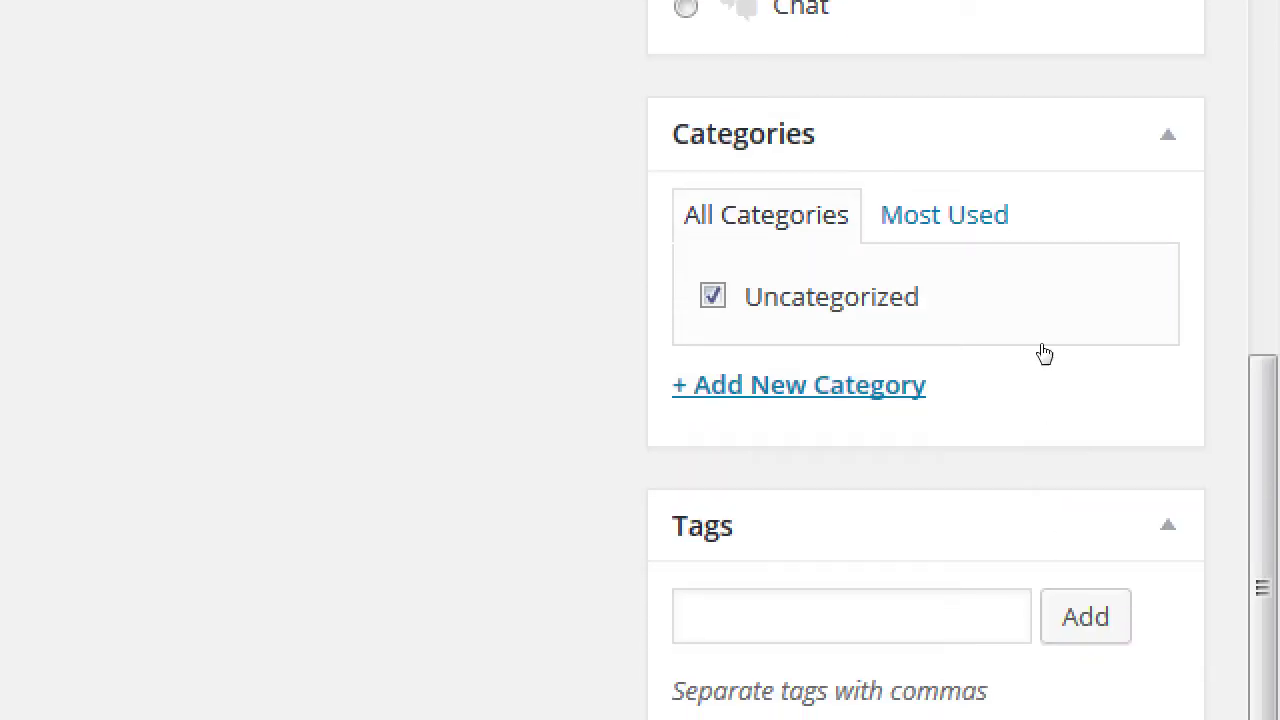
{"action": "scroll", "coordinate": [1065, 543], "scroll_direction": "down", "scroll_amount": 2}
{"action": "scroll", "coordinate": [1070, 535], "scroll_direction": "up", "scroll_amount": 5}
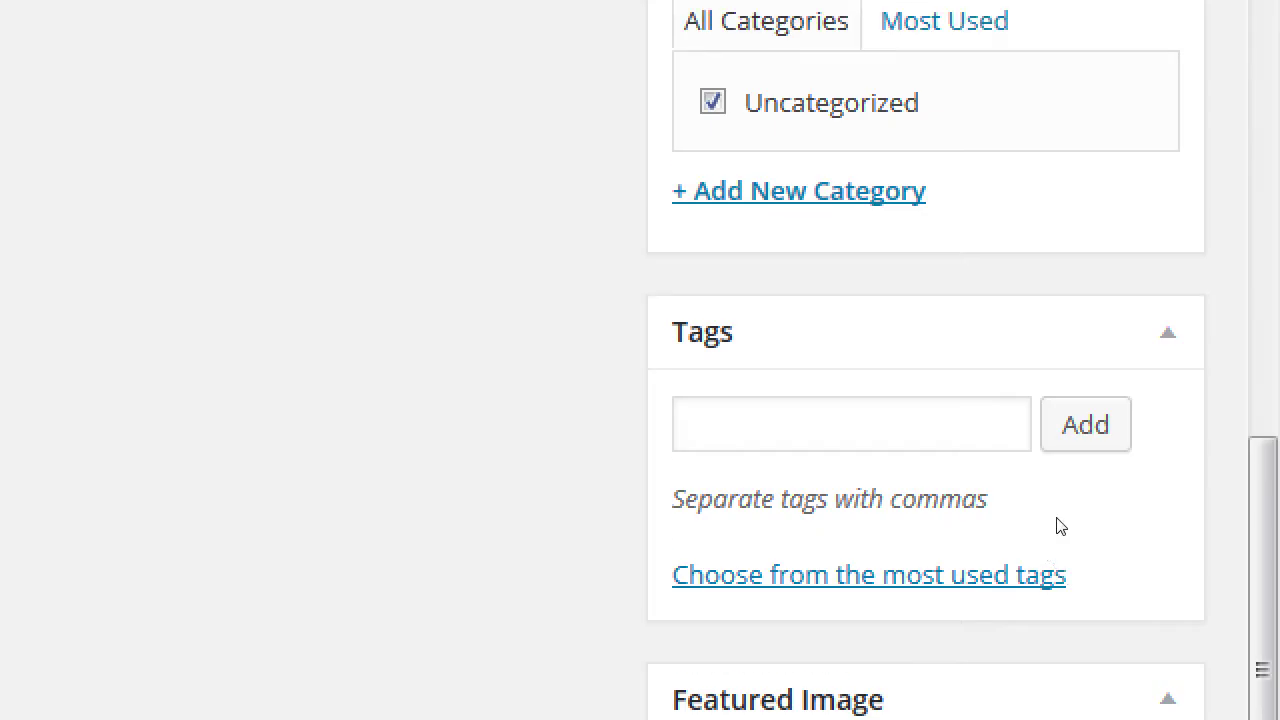
{"action": "scroll", "coordinate": [1068, 523], "scroll_direction": "down", "scroll_amount": 5}
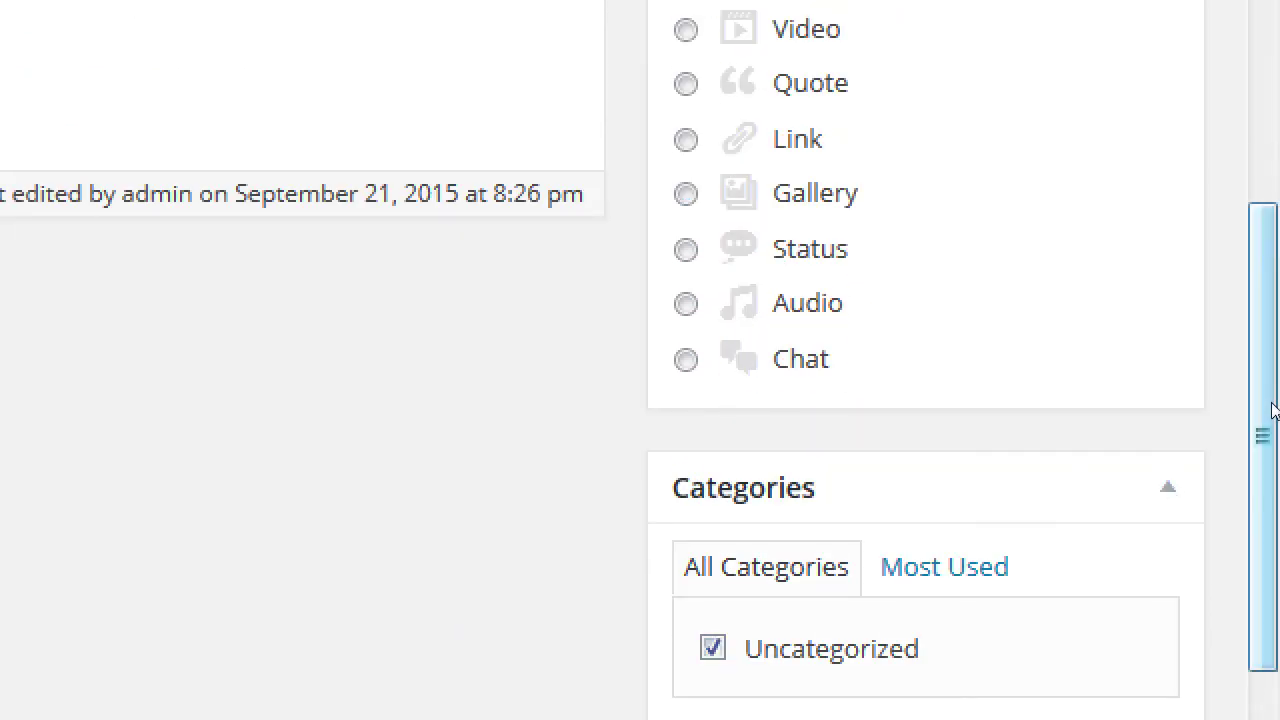
{"action": "scroll", "coordinate": [1265, 394], "scroll_direction": "up", "scroll_amount": 3}
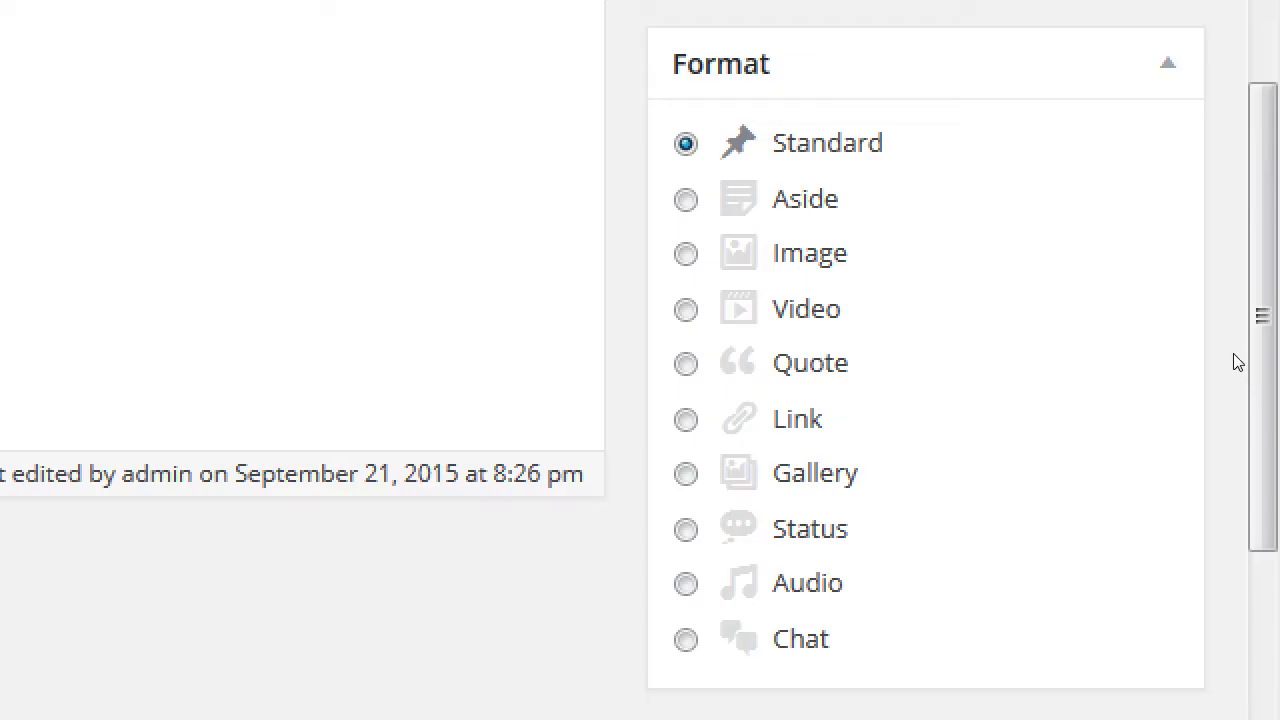
{"action": "left_click", "coordinate": [988, 365]}
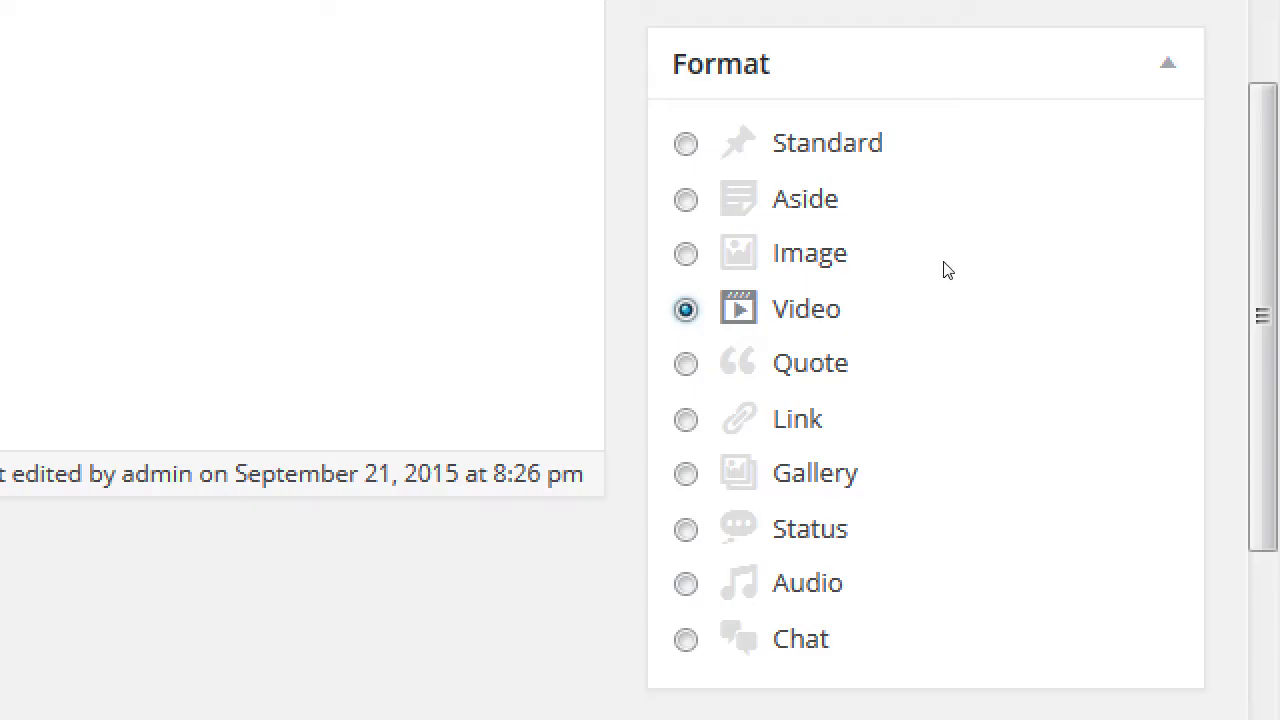
{"action": "key", "text": "Tab"}
{"action": "key", "text": "space"}
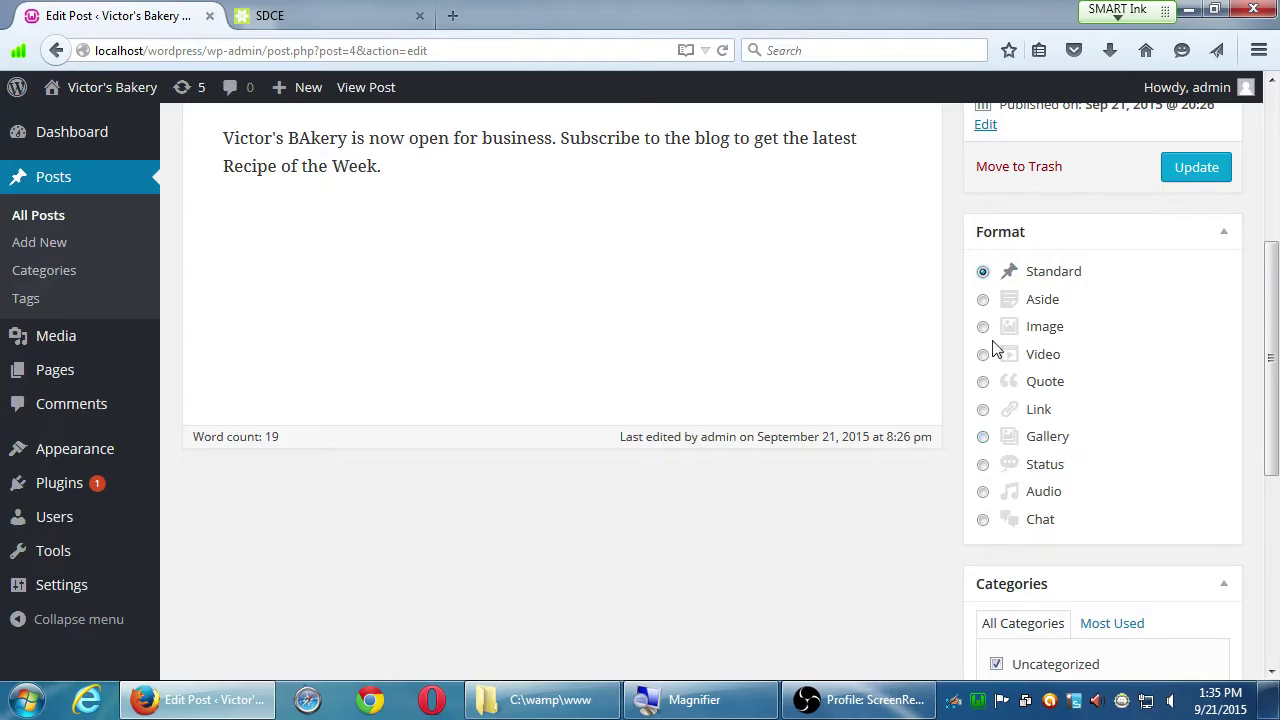
Step: Update the Welcome to Yummy post and visit the Victor's Bakery front page
{"action": "scroll", "coordinate": [1000, 350], "scroll_direction": "up", "scroll_amount": 6}
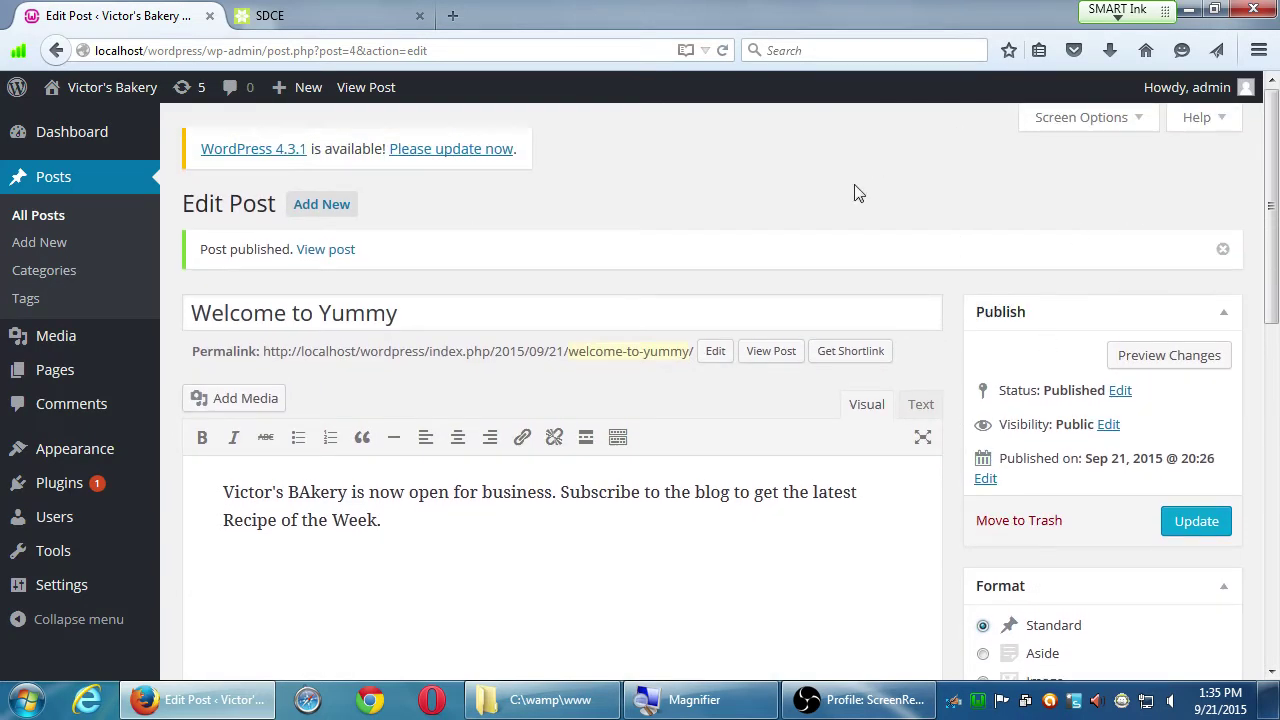
{"action": "left_click", "coordinate": [1200, 532]}
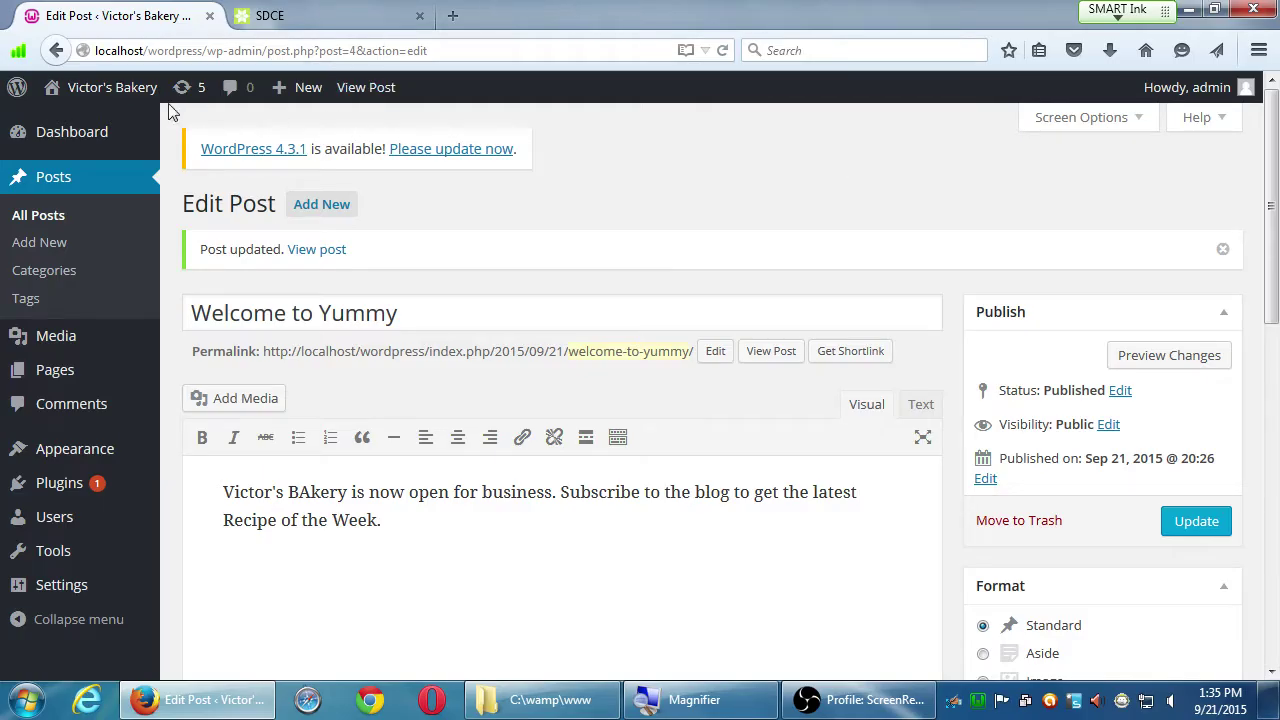
{"action": "left_click", "coordinate": [120, 90]}
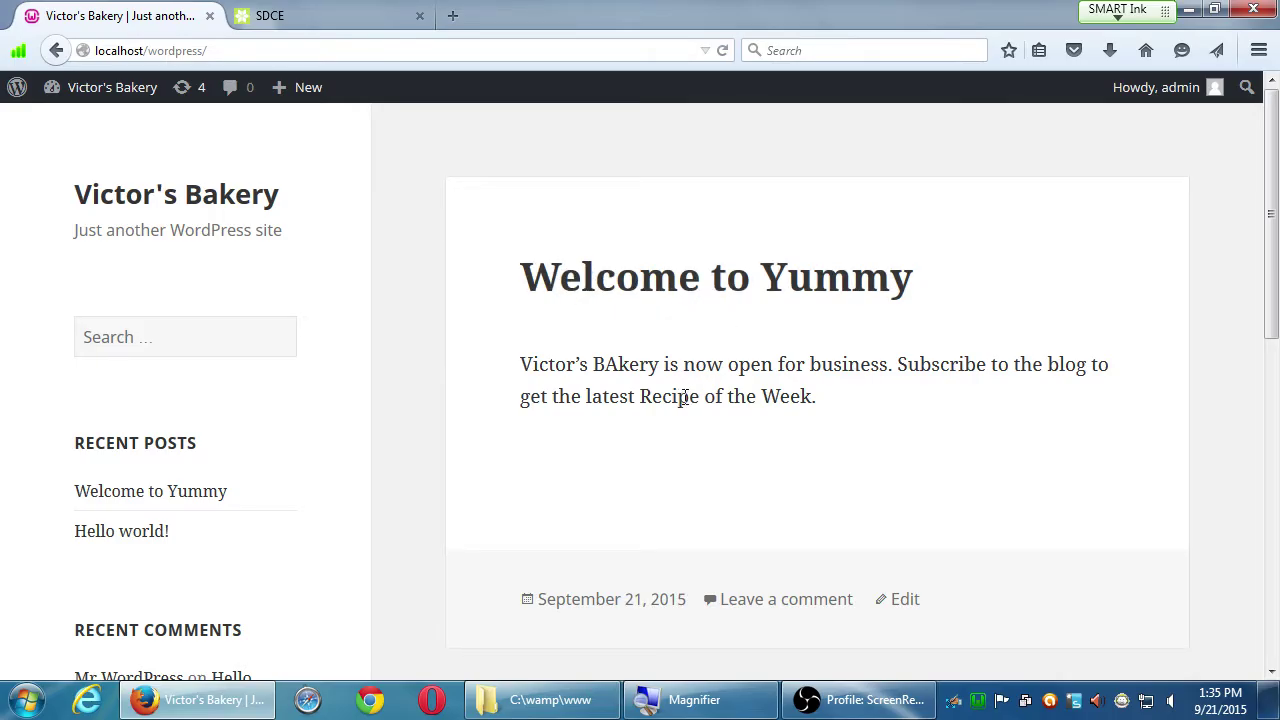
{"action": "scroll", "coordinate": [675, 393], "scroll_direction": "down", "scroll_amount": 3}
{"action": "scroll", "coordinate": [777, 371], "scroll_direction": "down", "scroll_amount": 6}
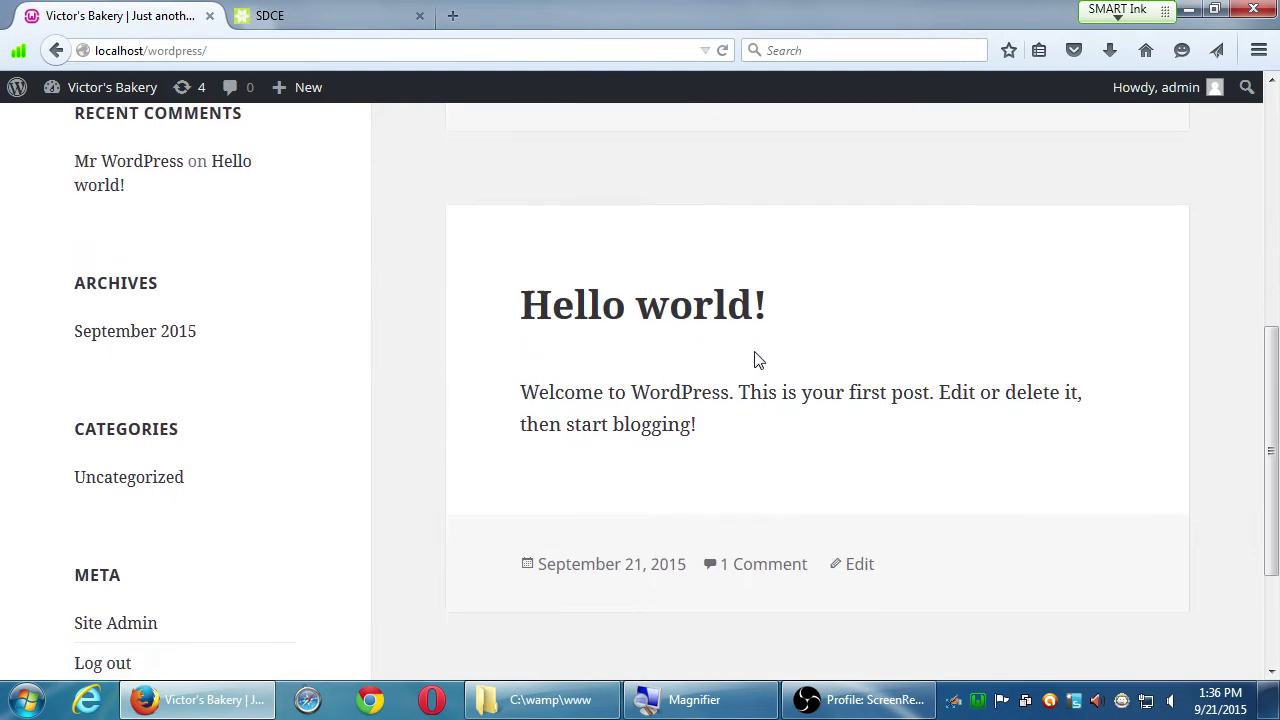
{"action": "scroll", "coordinate": [708, 398], "scroll_direction": "down", "scroll_amount": 3}
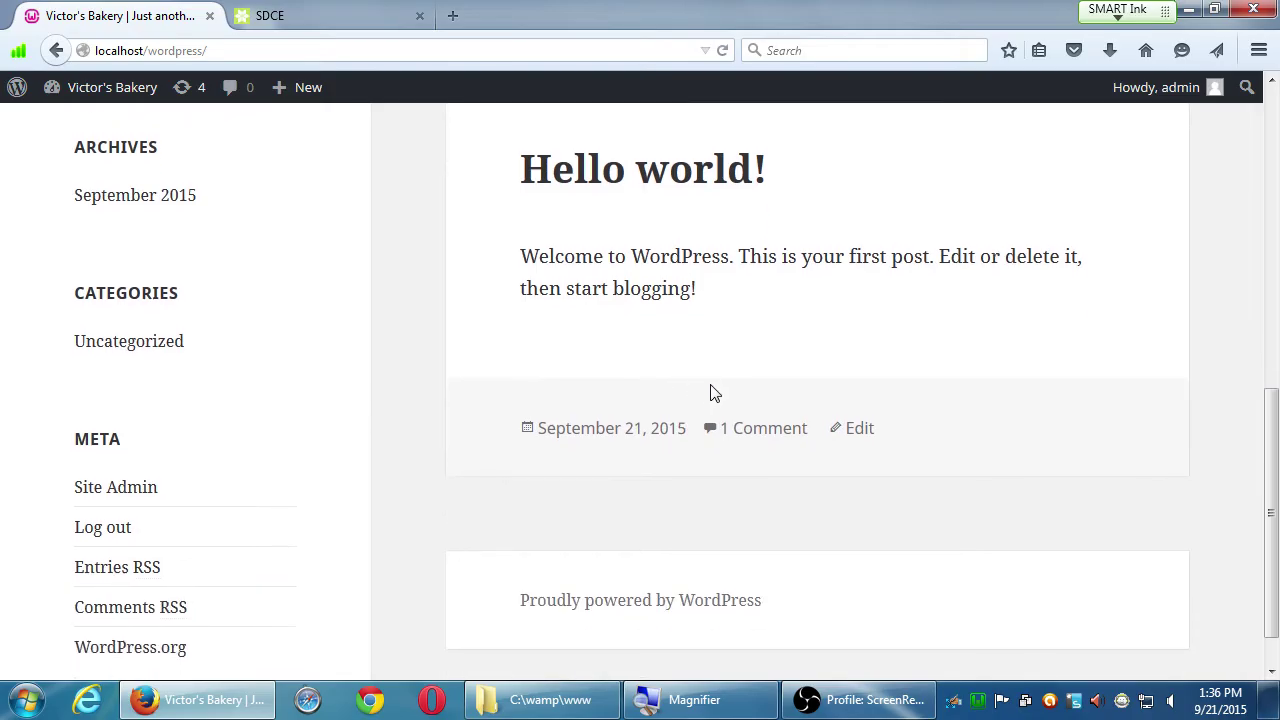
{"action": "scroll", "coordinate": [711, 390], "scroll_direction": "up", "scroll_amount": 12}
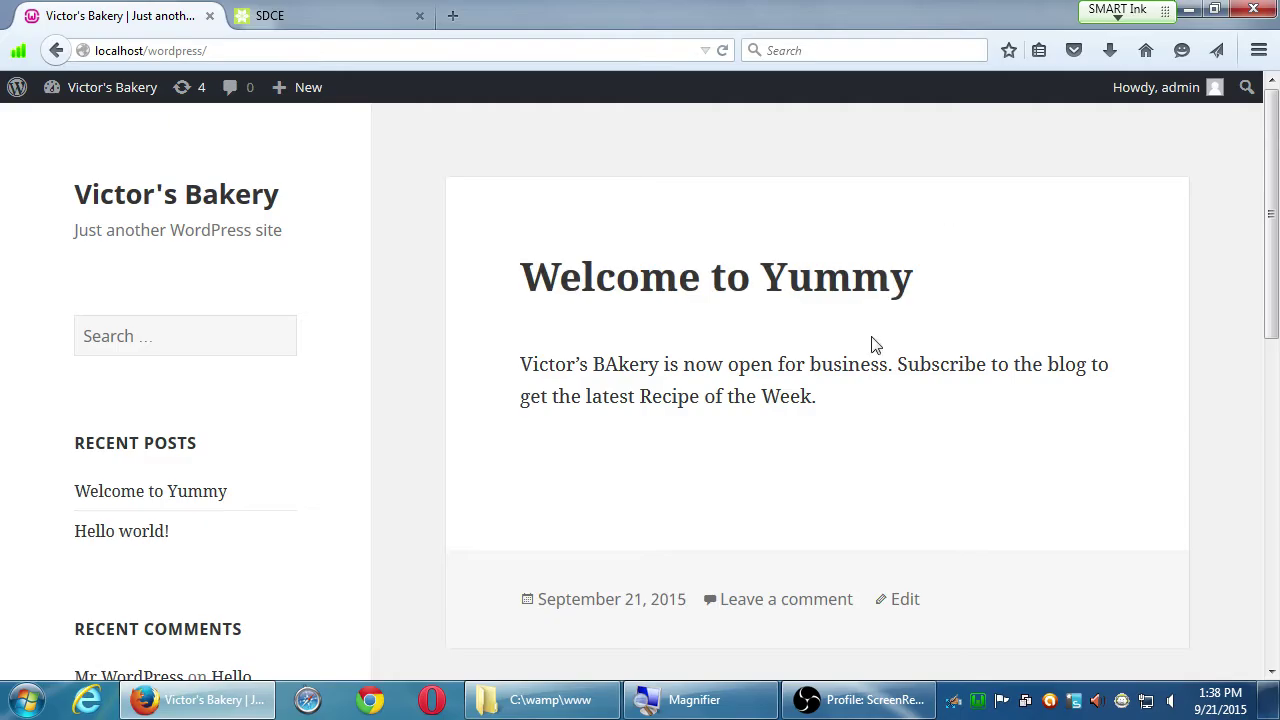
Step: Select the post's paragraph on the live page and copy it
{"action": "left_click_drag", "start_coordinate": [532, 364], "coordinate": [800, 420]}
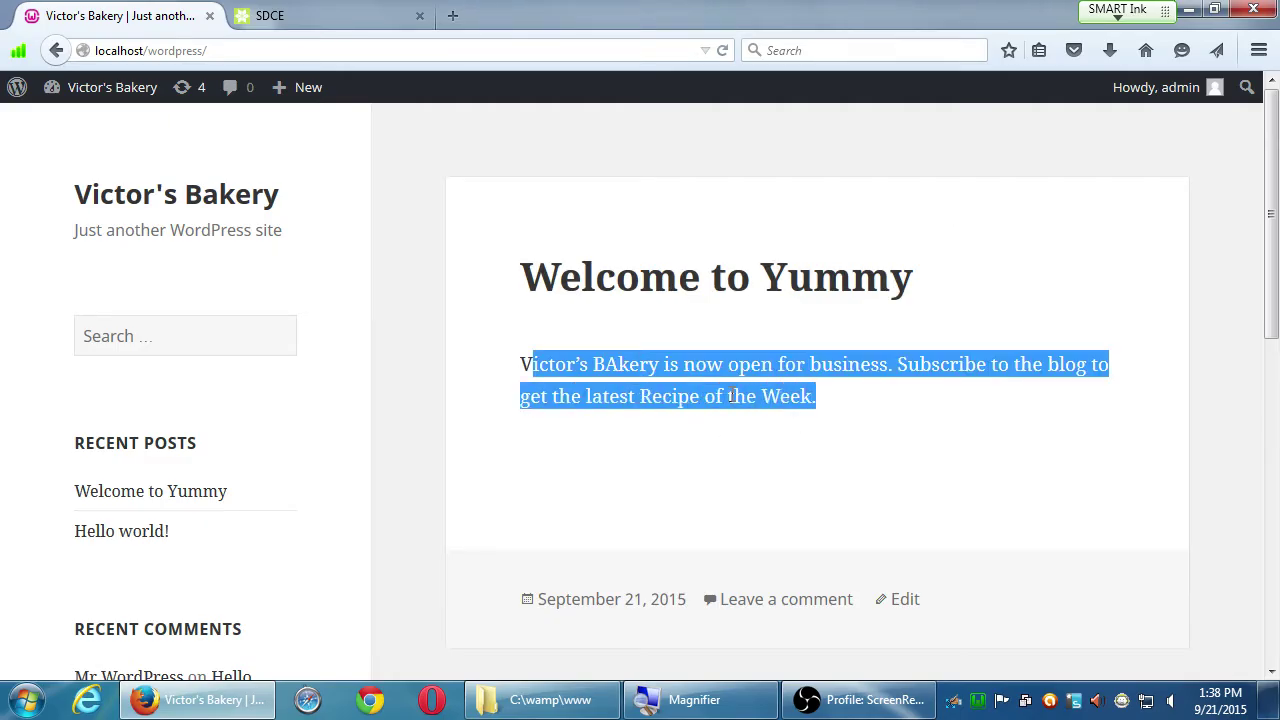
{"action": "right_click", "coordinate": [735, 396]}
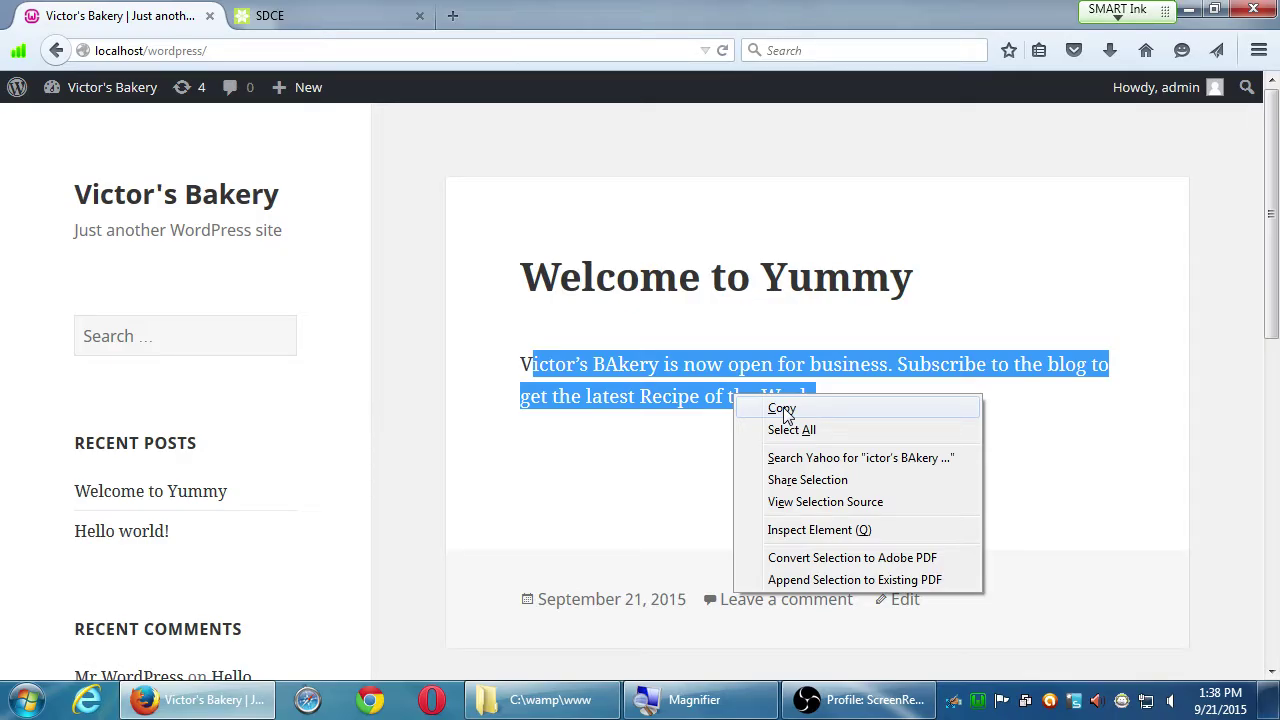
{"action": "left_click", "coordinate": [785, 412]}
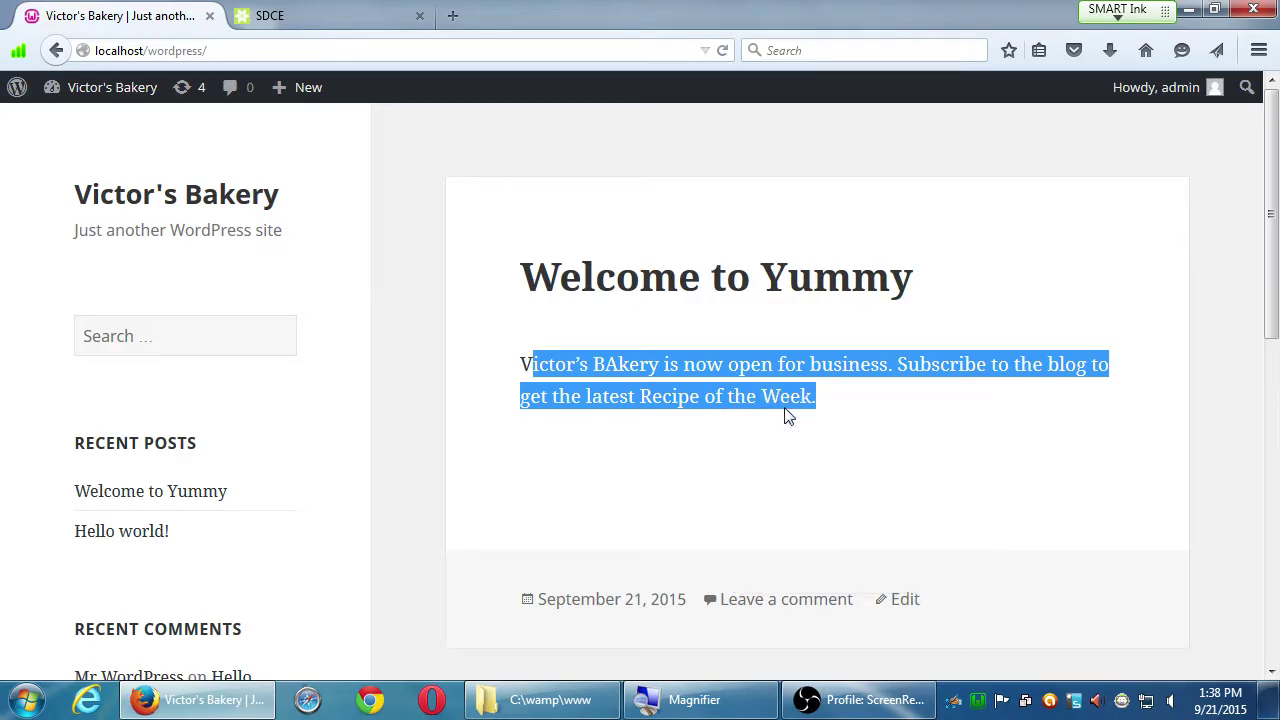
Step: View the page's HTML source with Ctrl+U, then close it
{"action": "key", "text": "ctrl+u"}
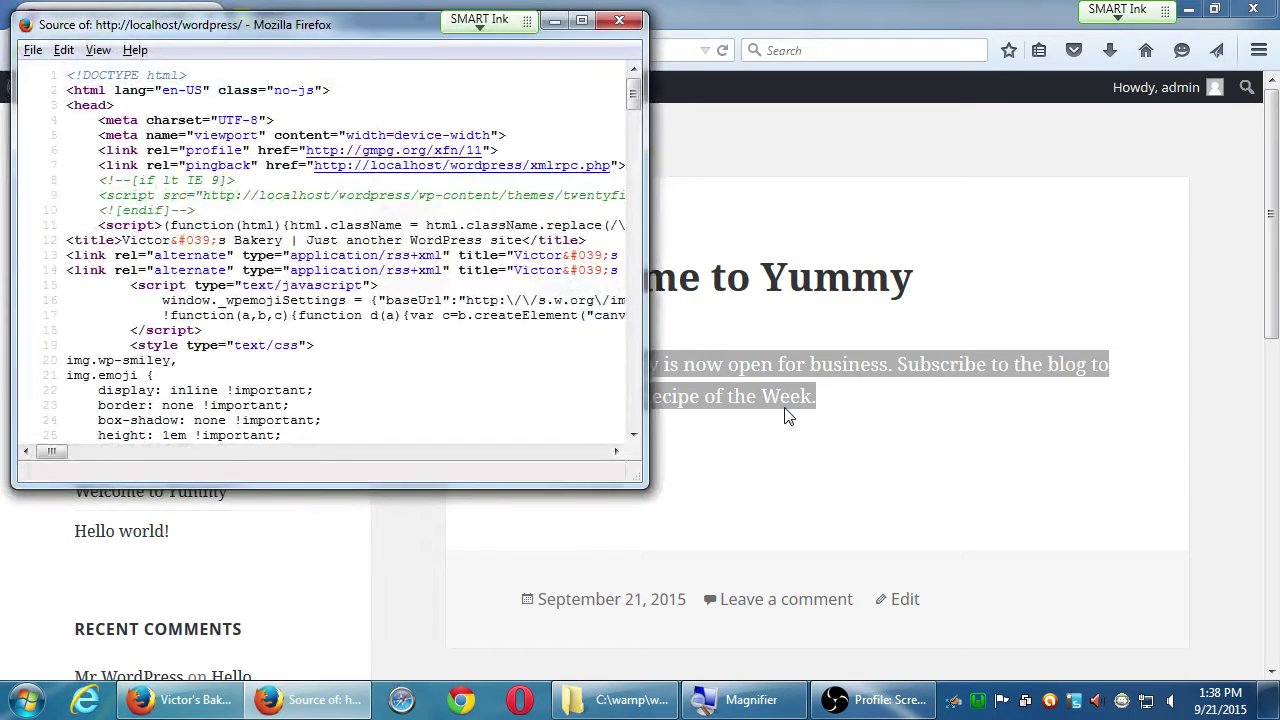
{"action": "scroll", "coordinate": [785, 416], "scroll_direction": "down", "scroll_amount": 2}
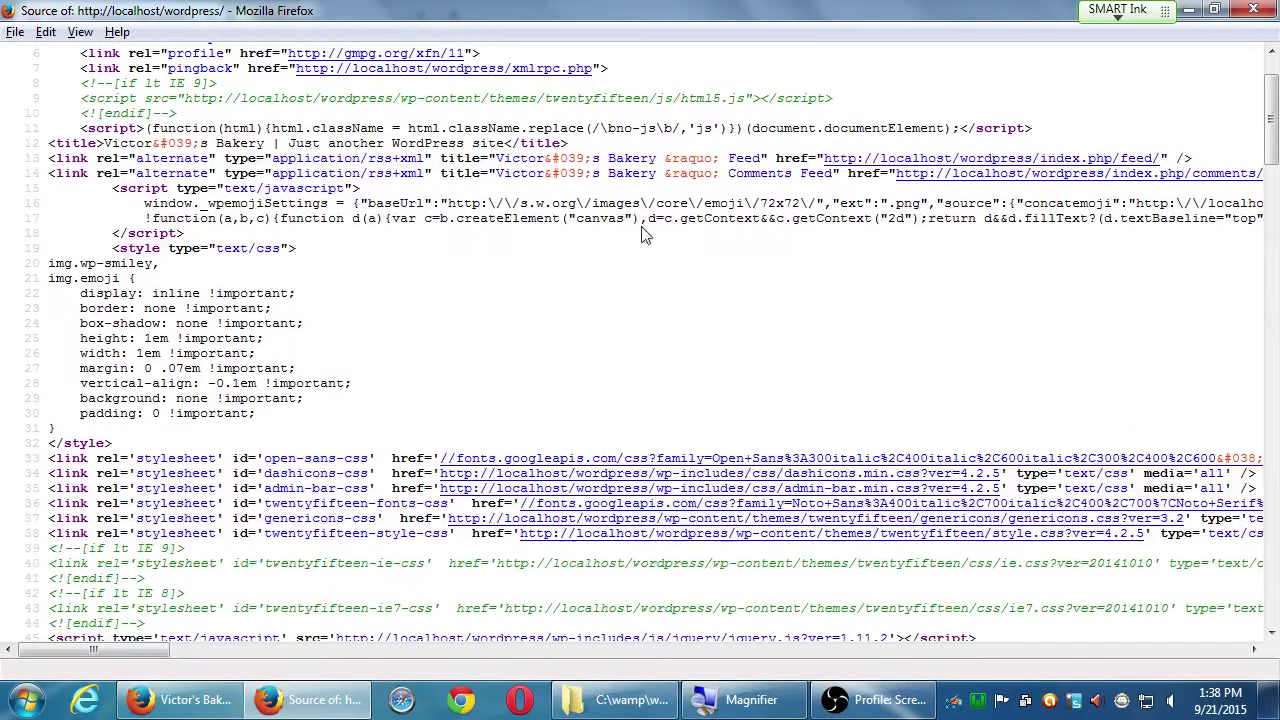
{"action": "left_click_drag", "start_coordinate": [641, 218], "coordinate": [713, 218]}
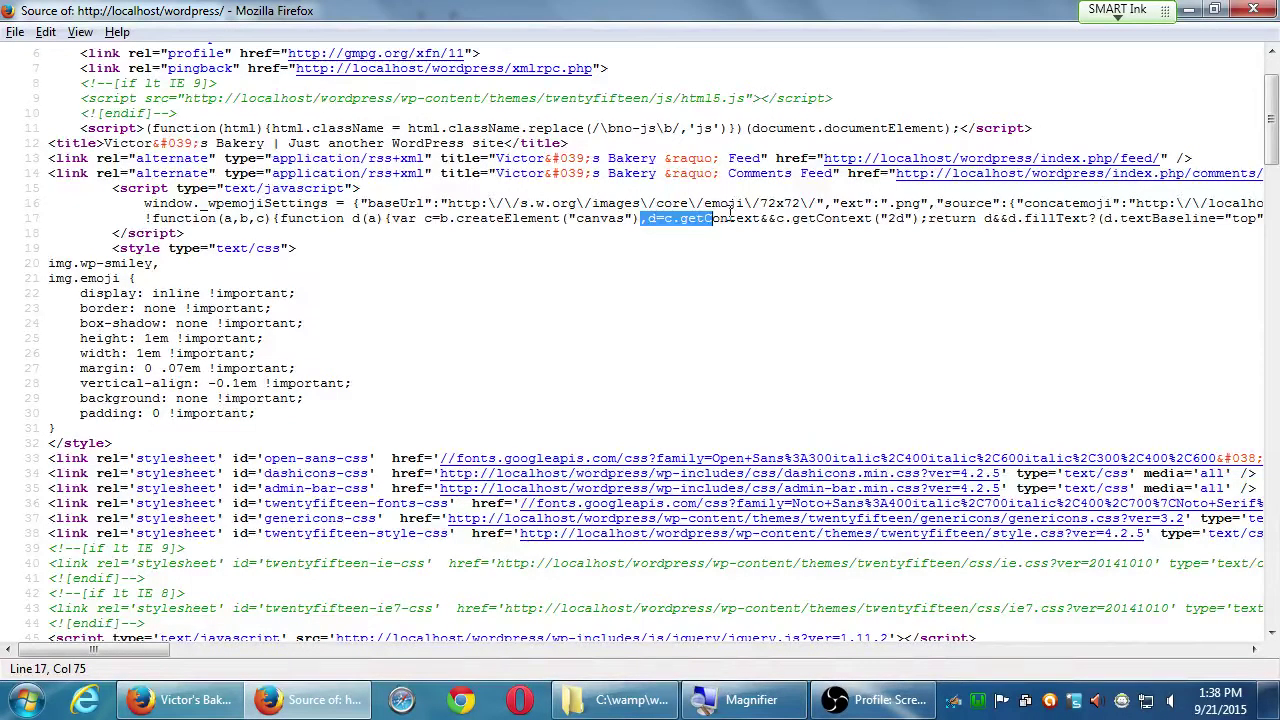
{"action": "key", "text": "ctrl+w"}
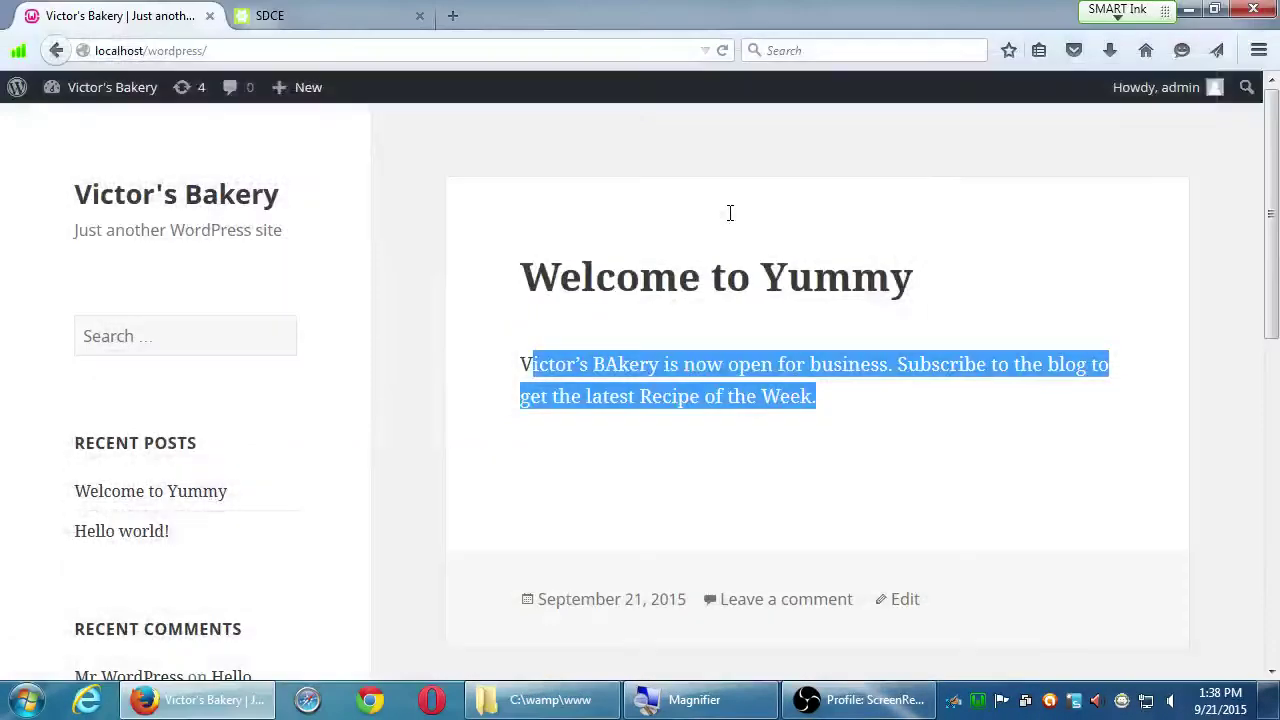
{"action": "left_click", "coordinate": [735, 369]}
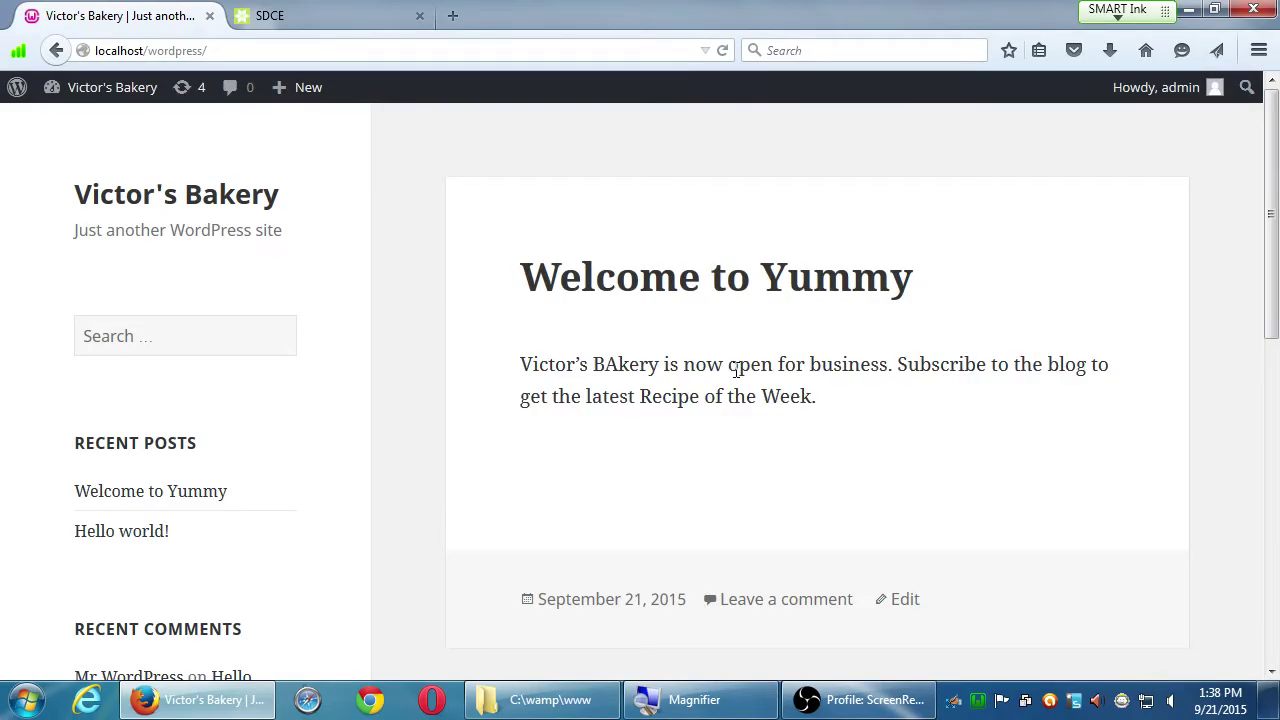
{"action": "scroll", "coordinate": [735, 369], "scroll_direction": "down", "scroll_amount": 7}
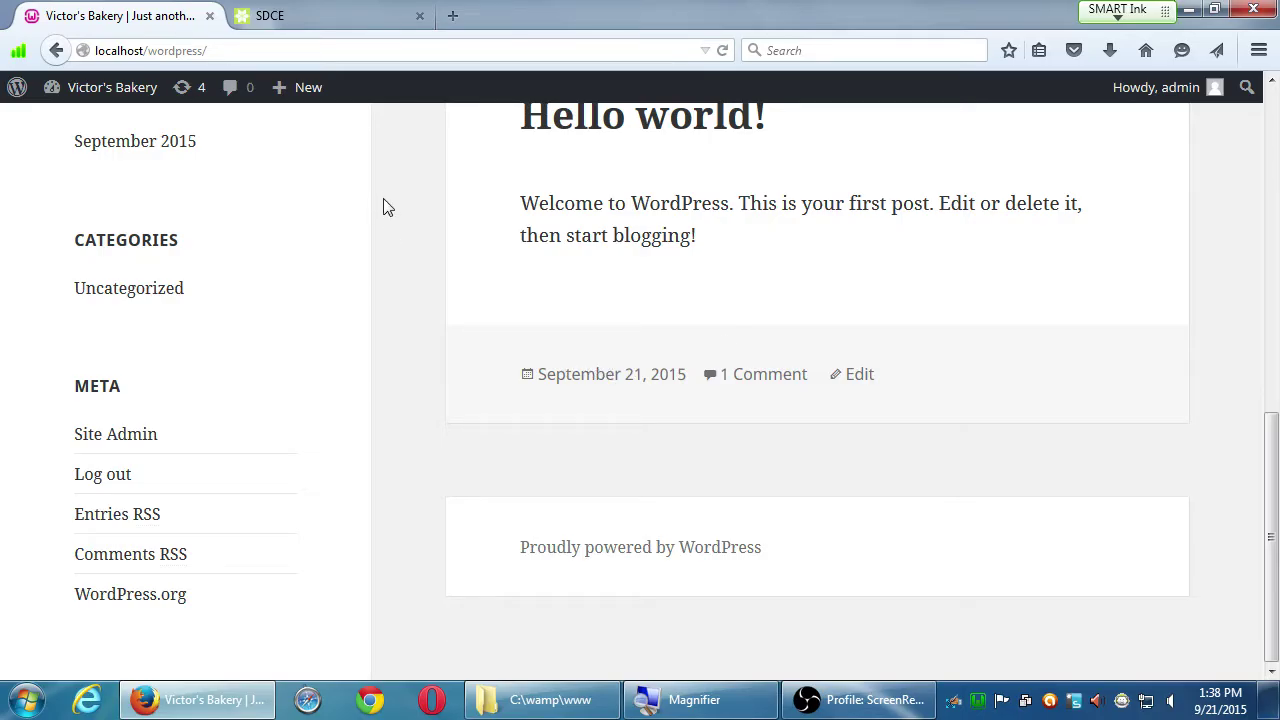
{"action": "scroll", "coordinate": [392, 206], "scroll_direction": "up", "scroll_amount": 4}
{"action": "scroll", "coordinate": [392, 210], "scroll_direction": "up", "scroll_amount": 3}
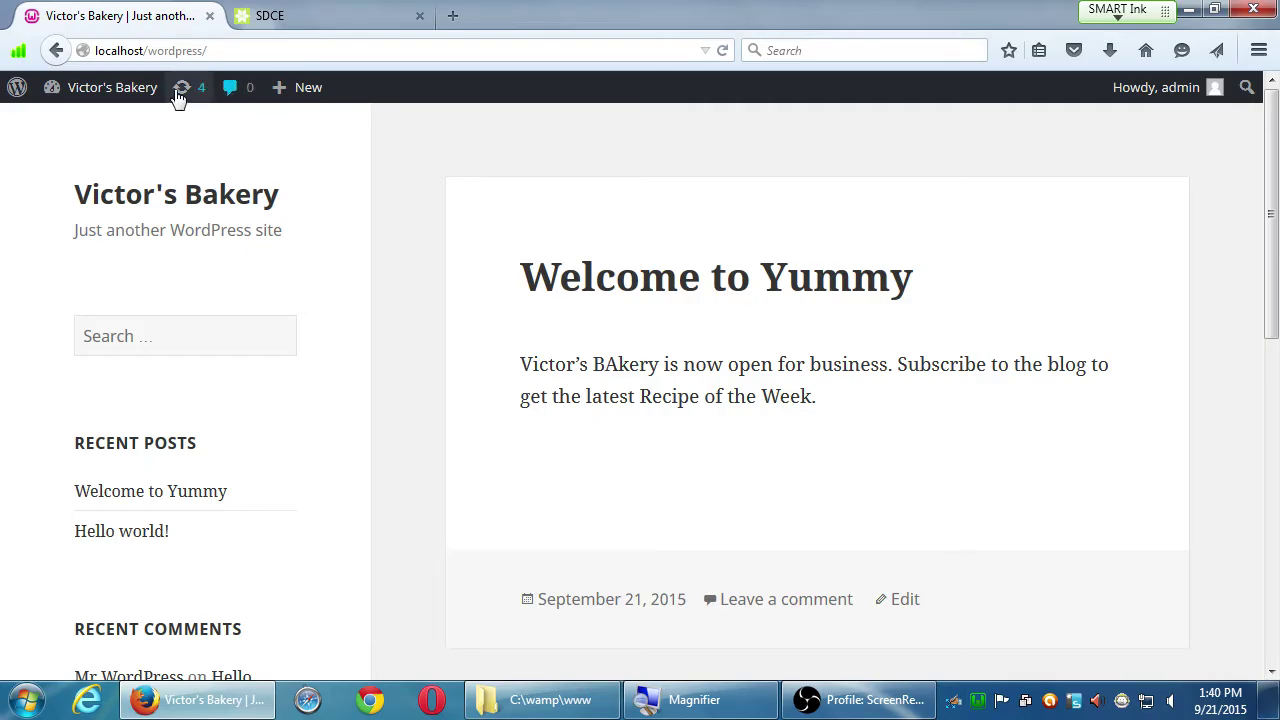
Step: From the Dashboard, add a new page titled 'About Us'
{"action": "left_click", "coordinate": [88, 88]}
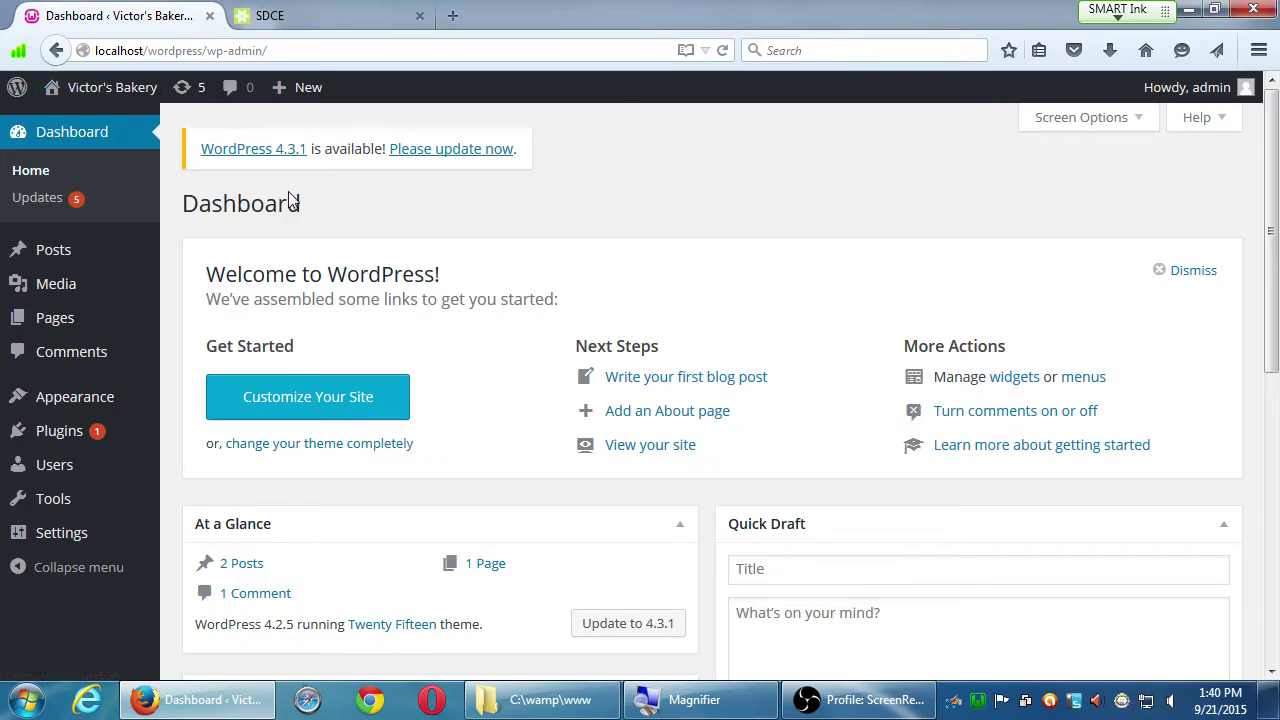
{"action": "mouse_move", "coordinate": [115, 332]}
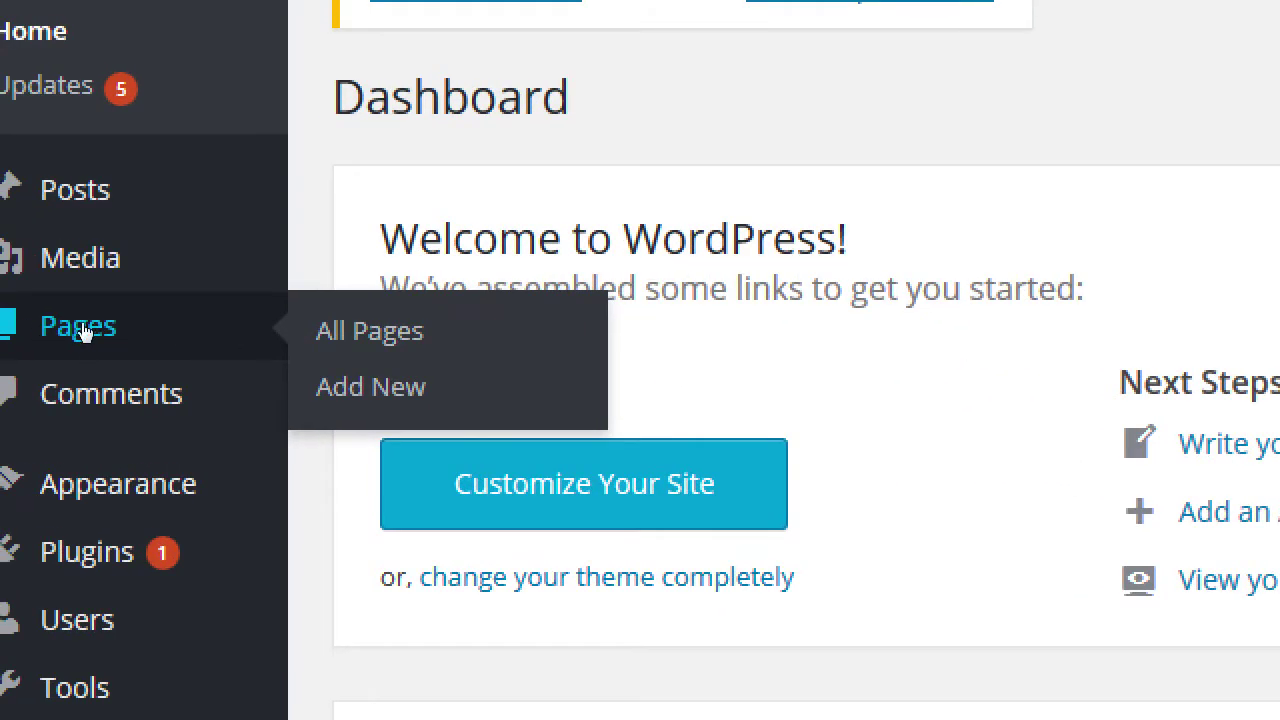
{"action": "left_click", "coordinate": [214, 350]}
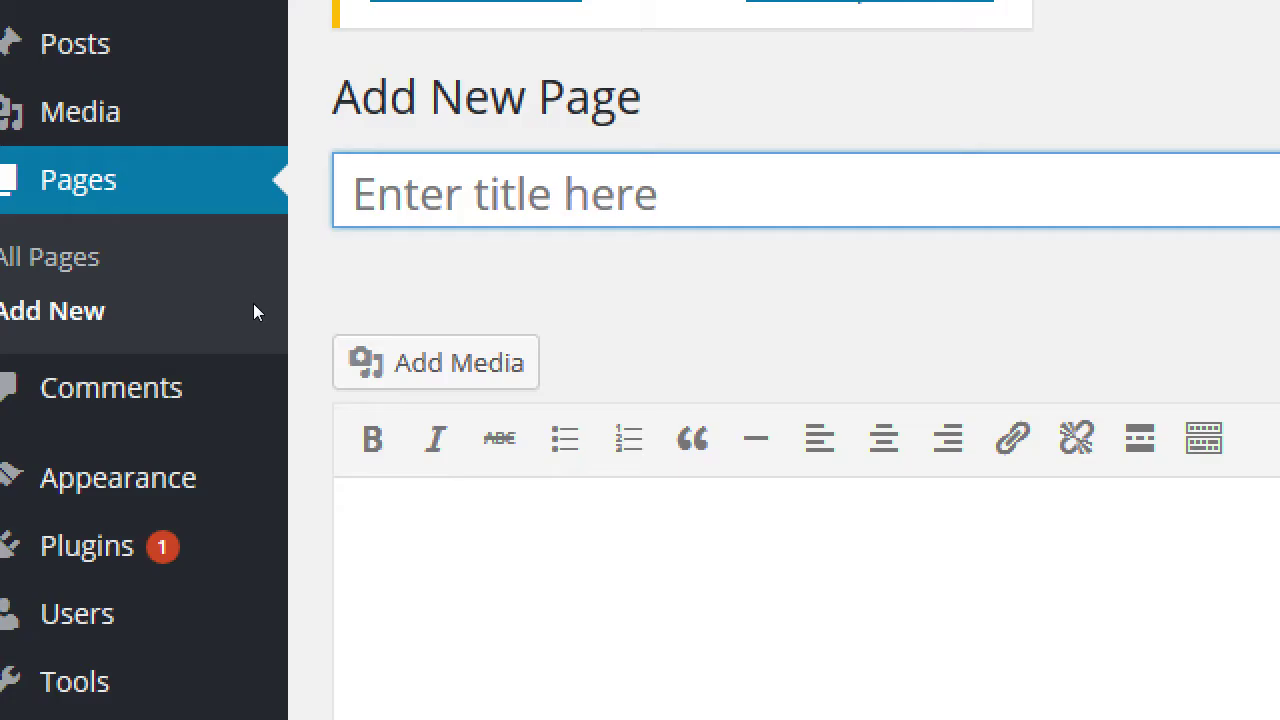
{"action": "type", "text": "About Us"}
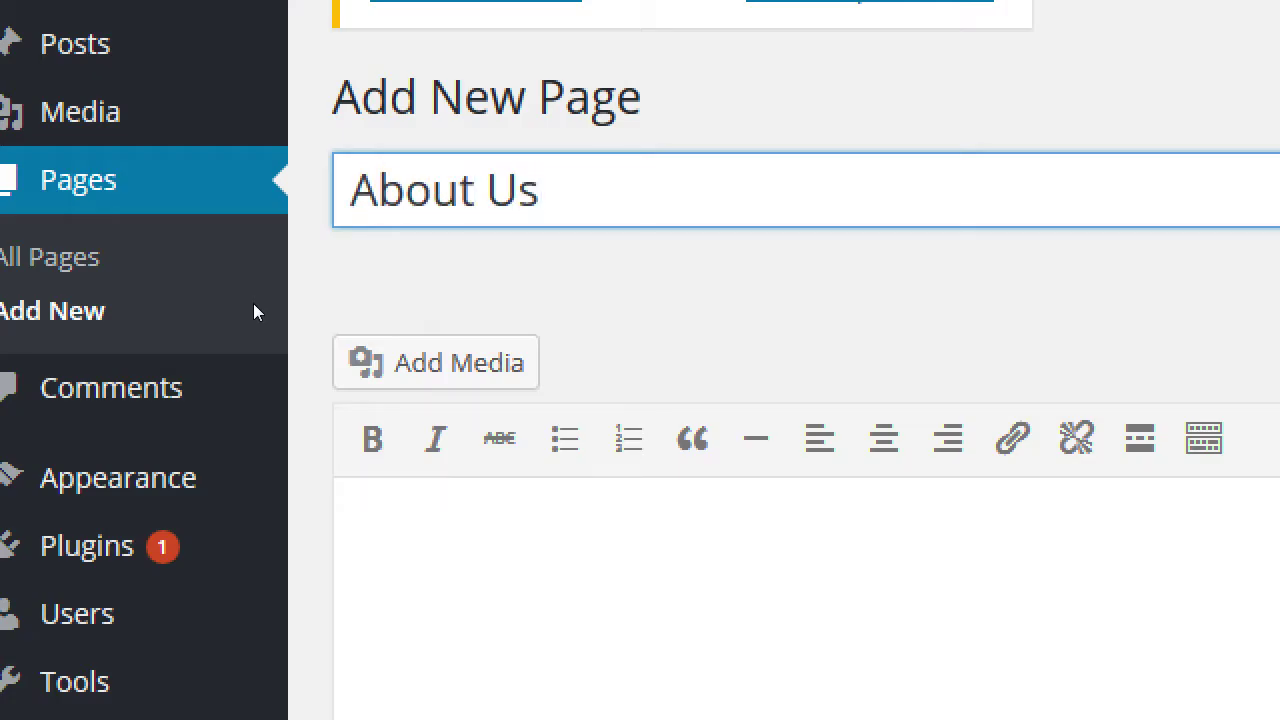
Step: Move off the About Us title so its permalink appears
{"action": "key", "text": "Tab"}
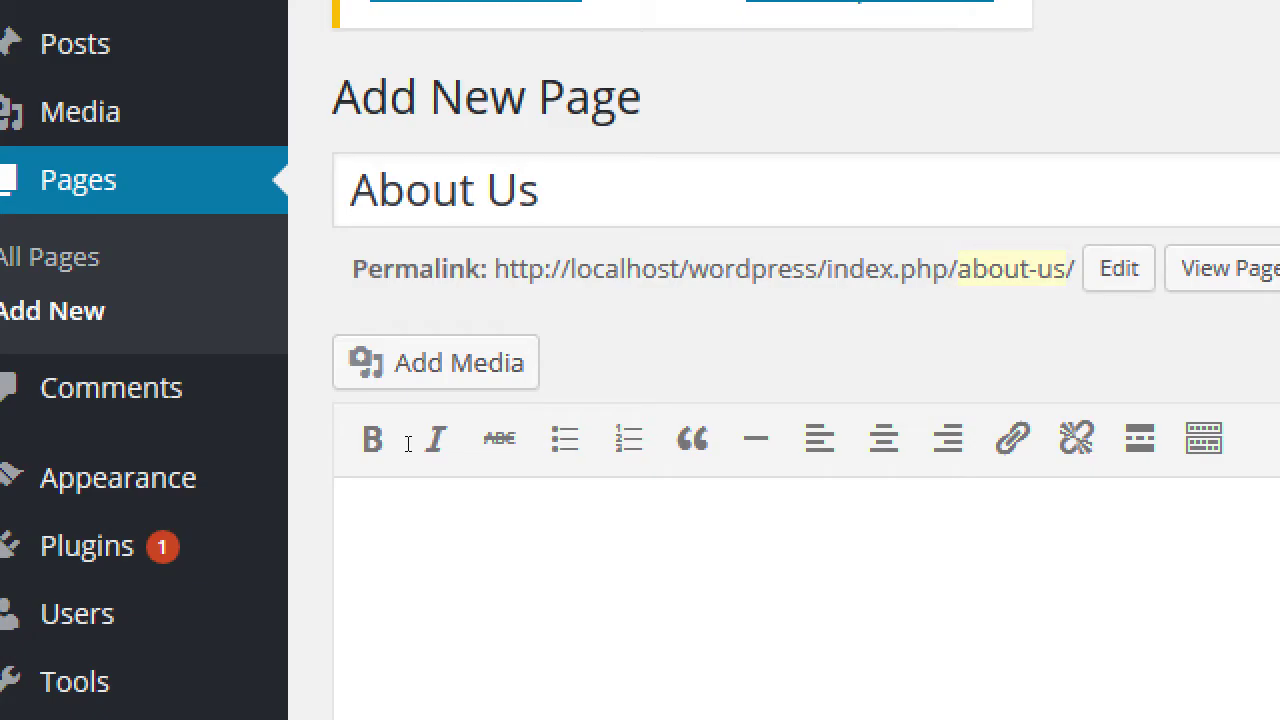
{"action": "left_click", "coordinate": [334, 230]}
{"action": "key", "text": "shift+Left"}
{"action": "key", "text": "shift+Left"}
{"action": "key", "text": "shift+Left"}
{"action": "key", "text": "shift+Left"}
{"action": "key", "text": "shift+Left"}
{"action": "key", "text": "shift+Left"}
{"action": "key", "text": "shift+Left"}
{"action": "key", "text": "shift+Left"}
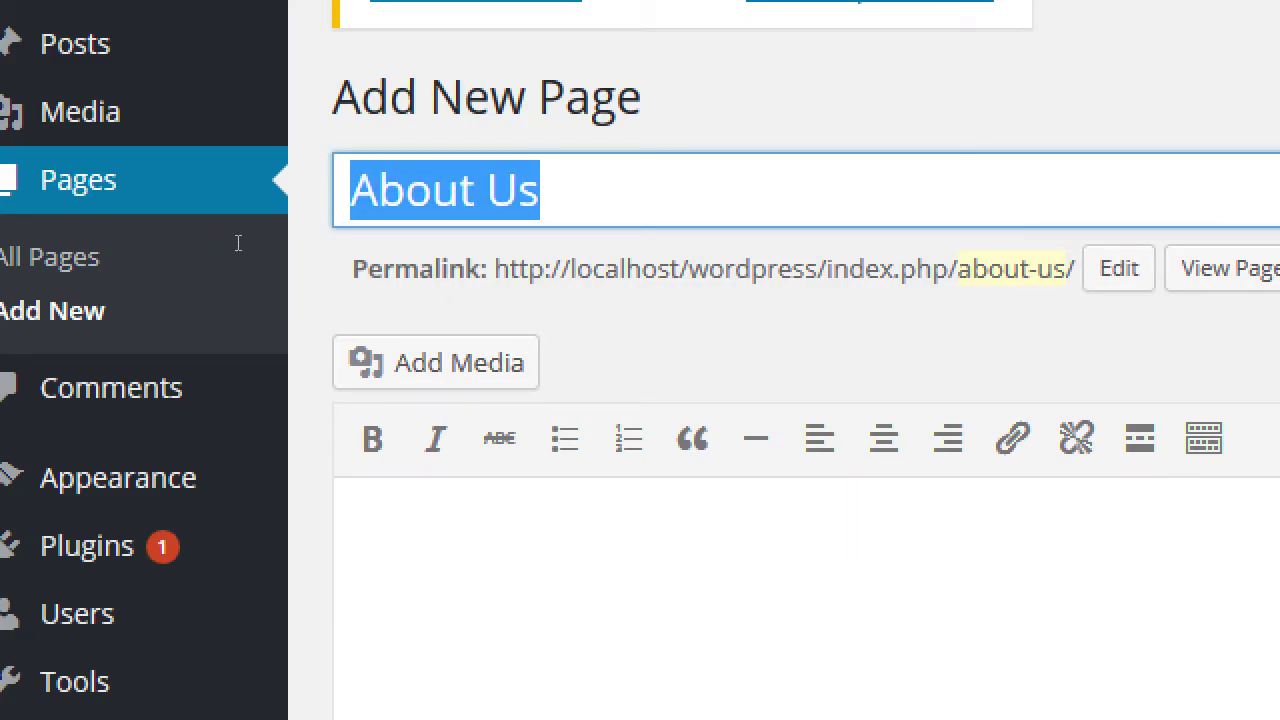
{"action": "key", "text": "Right"}
{"action": "key", "text": "shift+Left"}
{"action": "key", "text": "shift+Left"}
{"action": "key", "text": "shift+Left"}
{"action": "key", "text": "shift+Left"}
{"action": "key", "text": "shift+Left"}
{"action": "key", "text": "shift+Left"}
{"action": "key", "text": "shift+Left"}
{"action": "key", "text": "shift+Left"}
{"action": "key", "text": "Right"}
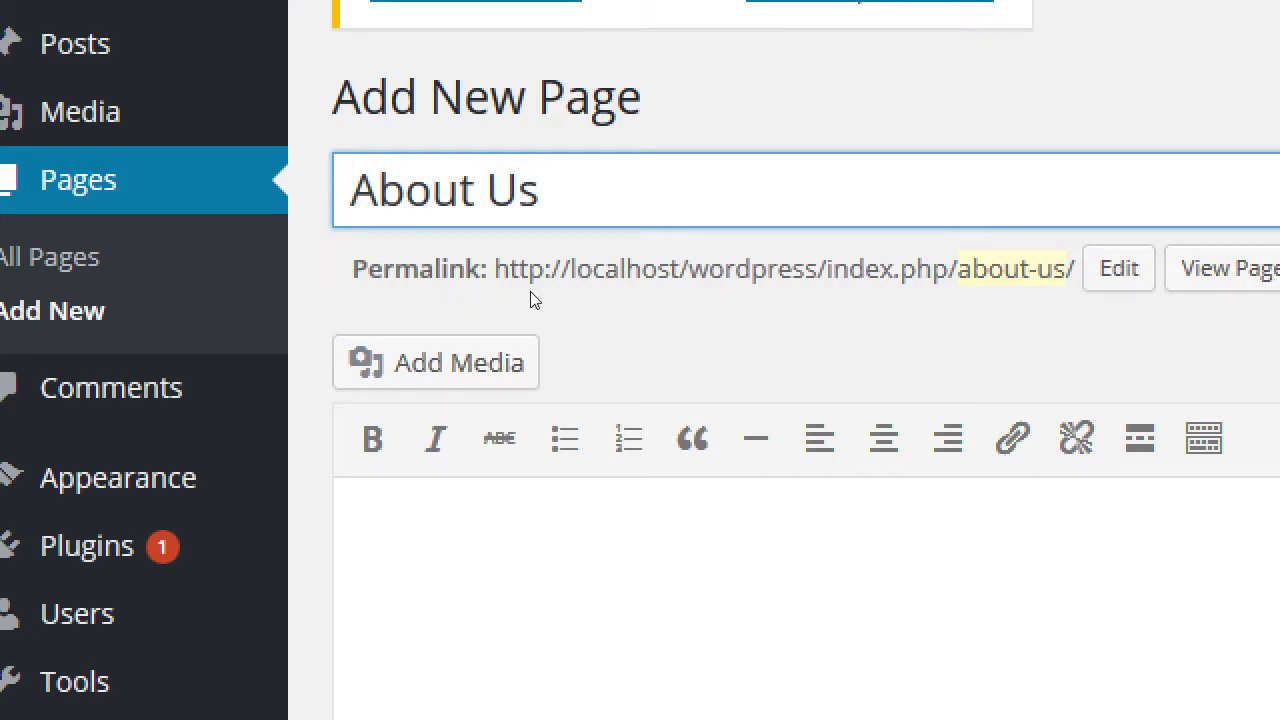
Step: Shorten the permalink slug from about-us to about, then reload the unsaved page
{"action": "key", "text": "Tab"}
{"action": "key", "text": "Return"}
{"action": "key", "text": "BackSpace"}
{"action": "key", "text": "BackSpace"}
{"action": "key", "text": "BackSpace"}
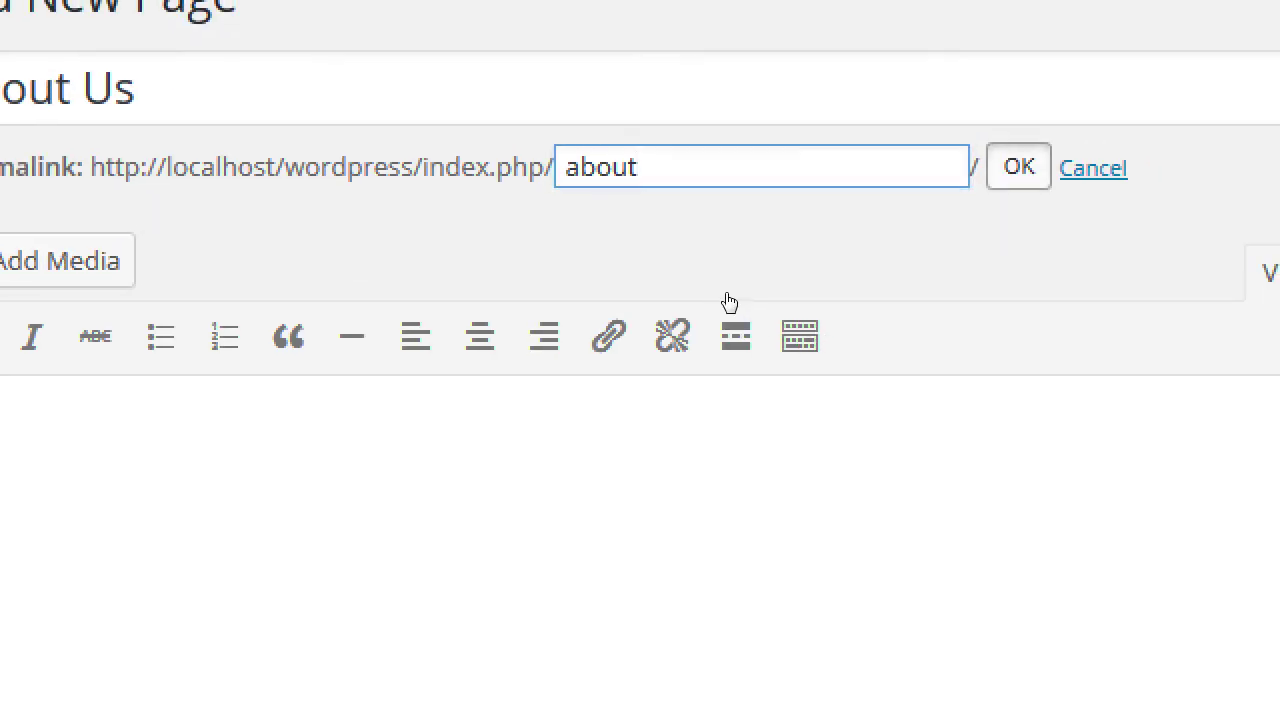
{"action": "key", "text": "Return"}
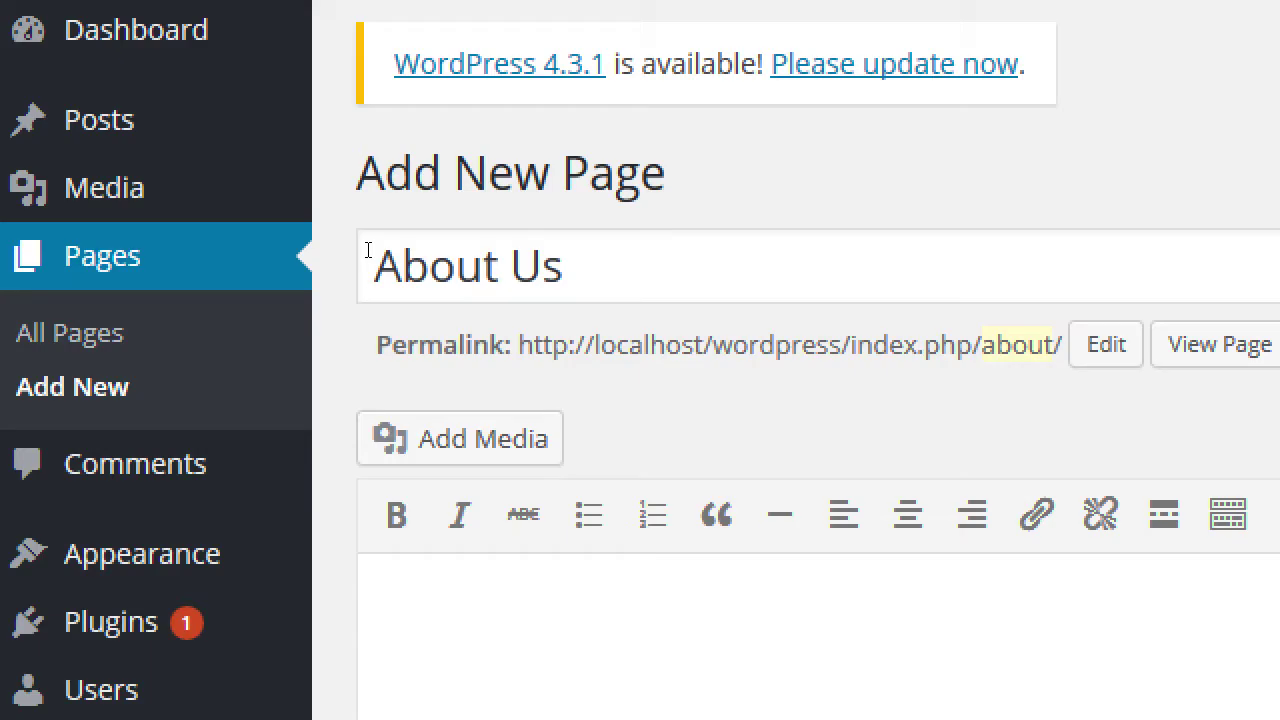
{"action": "key", "text": "F5"}
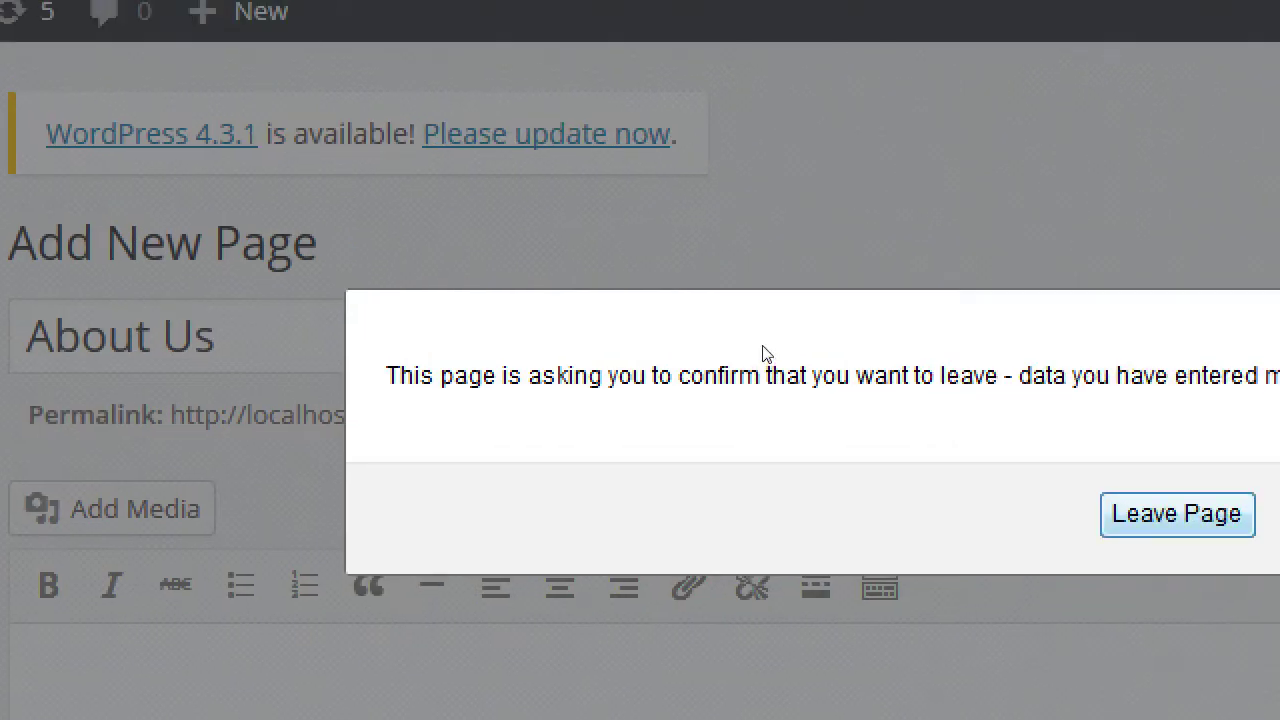
Step: Leave the unsaved page and save a new draft titled 'All About Our Amazing Shop'
{"action": "key", "text": "Return"}
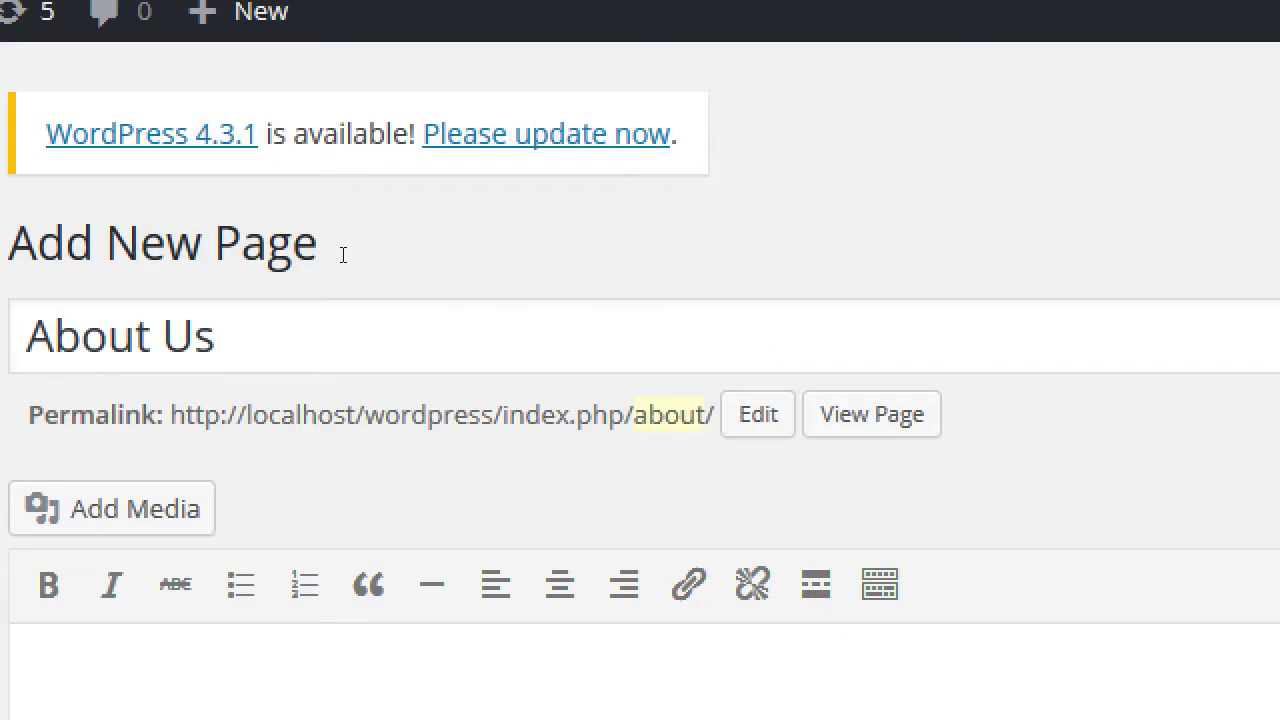
{"action": "type", "text": "Al"}
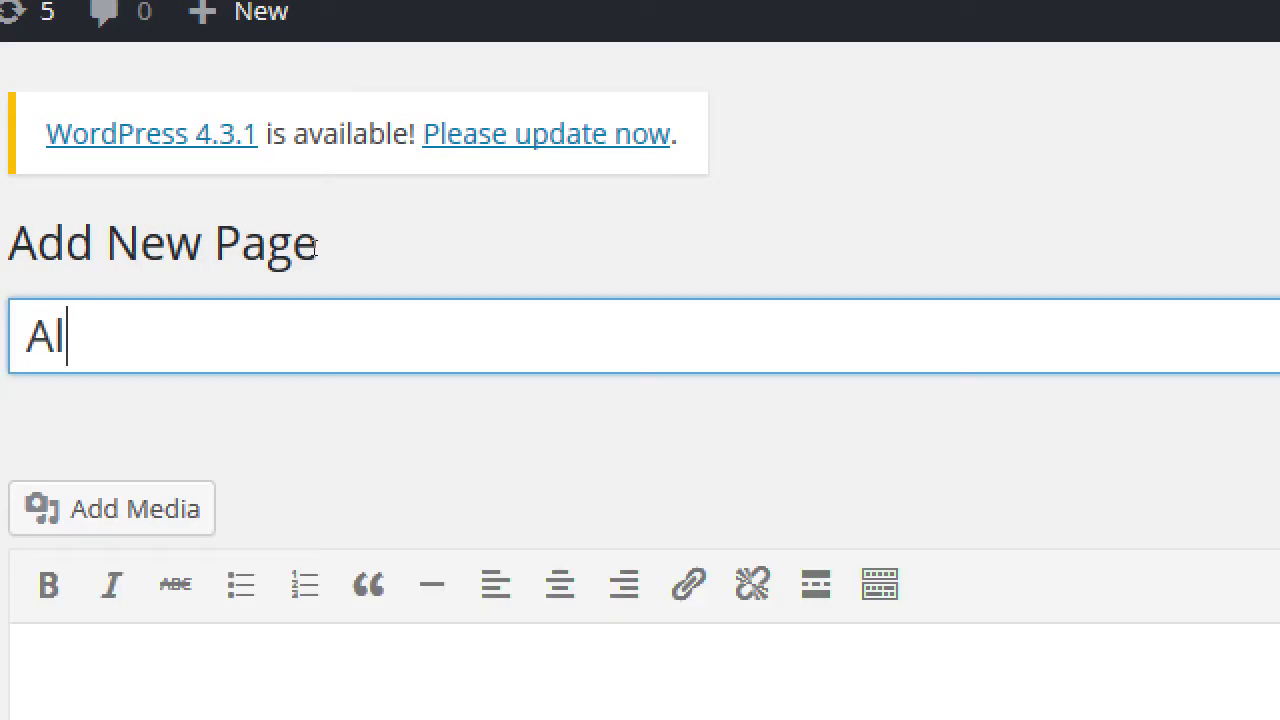
{"action": "type", "text": "l About Our Amazing Shop"}
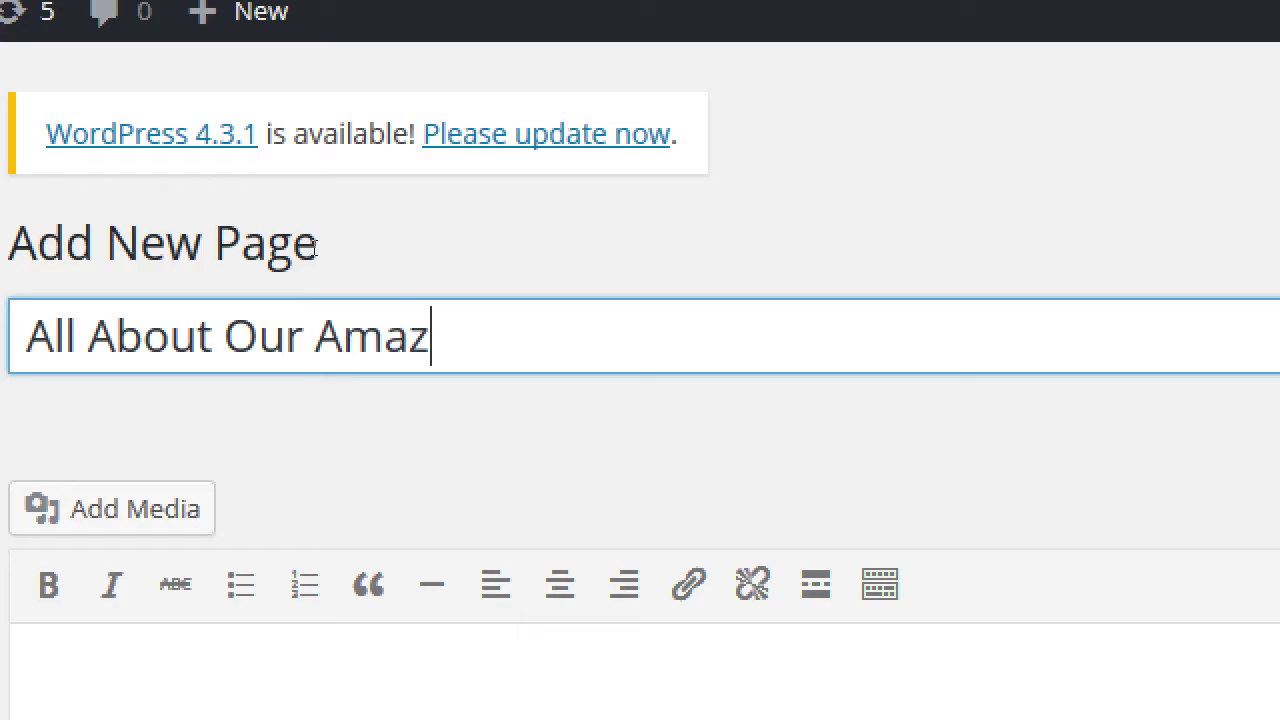
{"action": "key", "text": "Tab"}
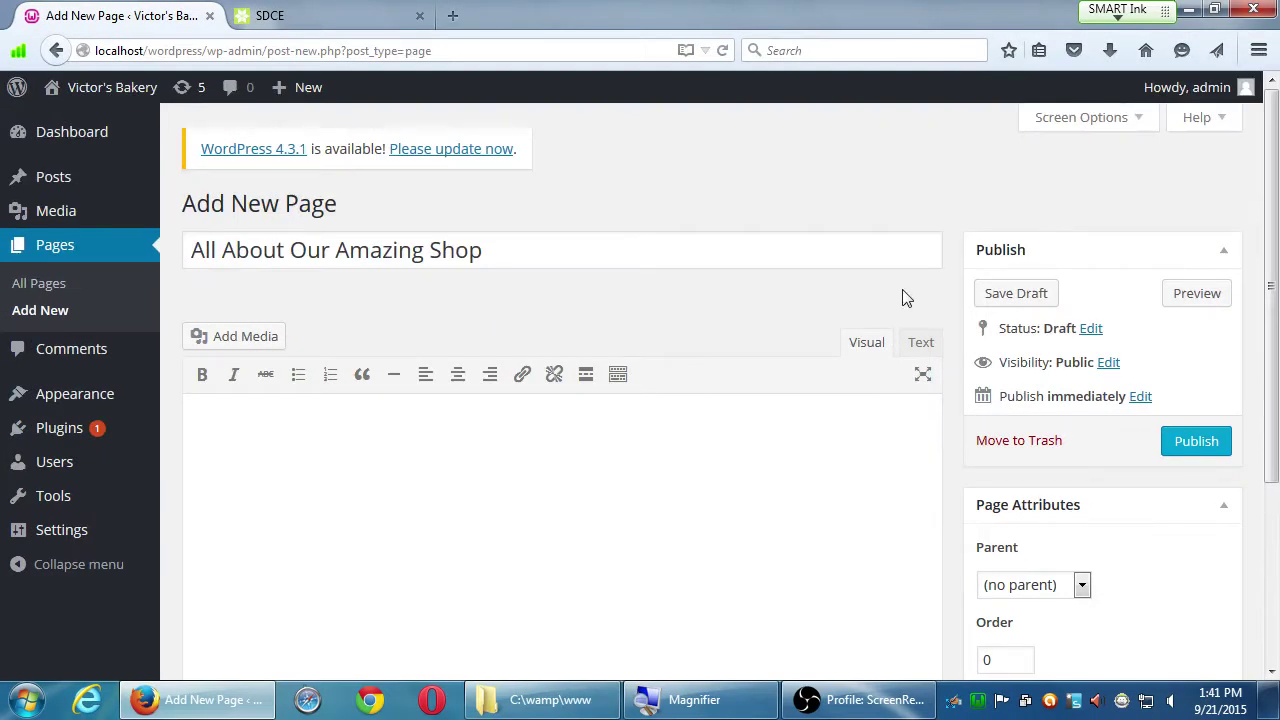
{"action": "left_click", "coordinate": [1016, 295]}
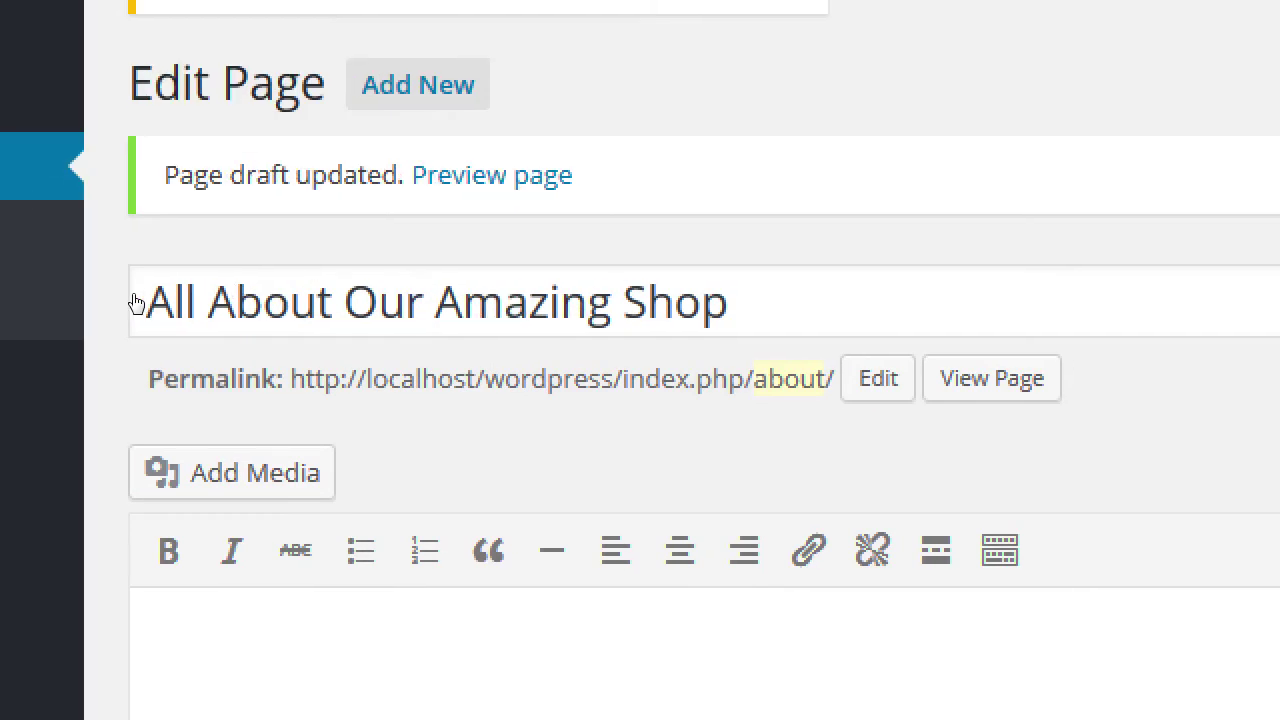
Step: Edit the draft's permalink and keep 'about' as its slug
{"action": "left_click", "coordinate": [878, 378]}
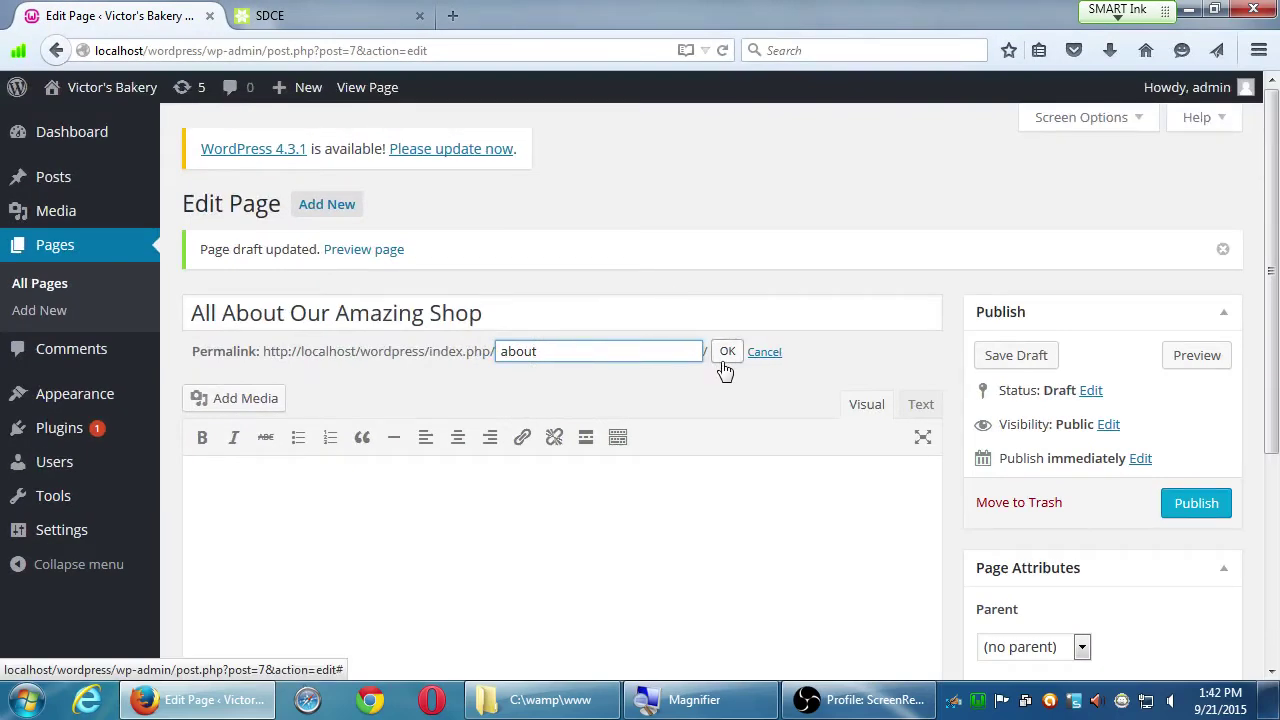
{"action": "left_click", "coordinate": [727, 352]}
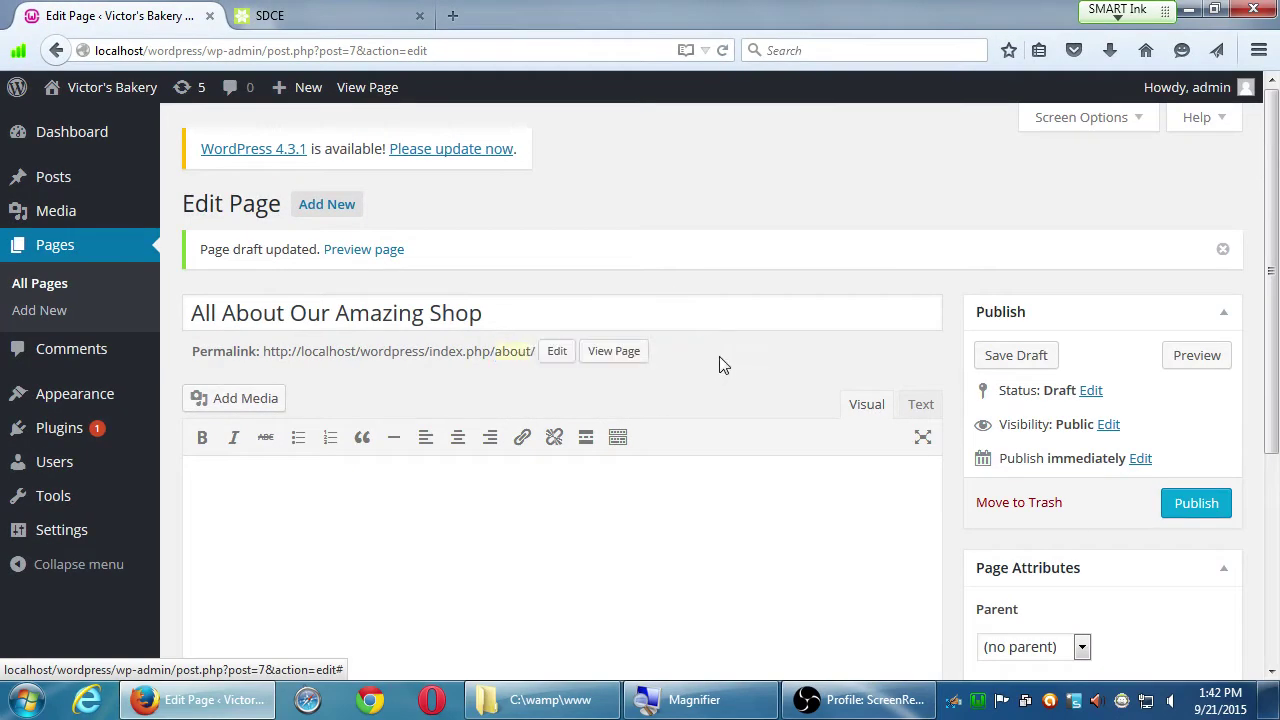
{"action": "left_click", "coordinate": [405, 531]}
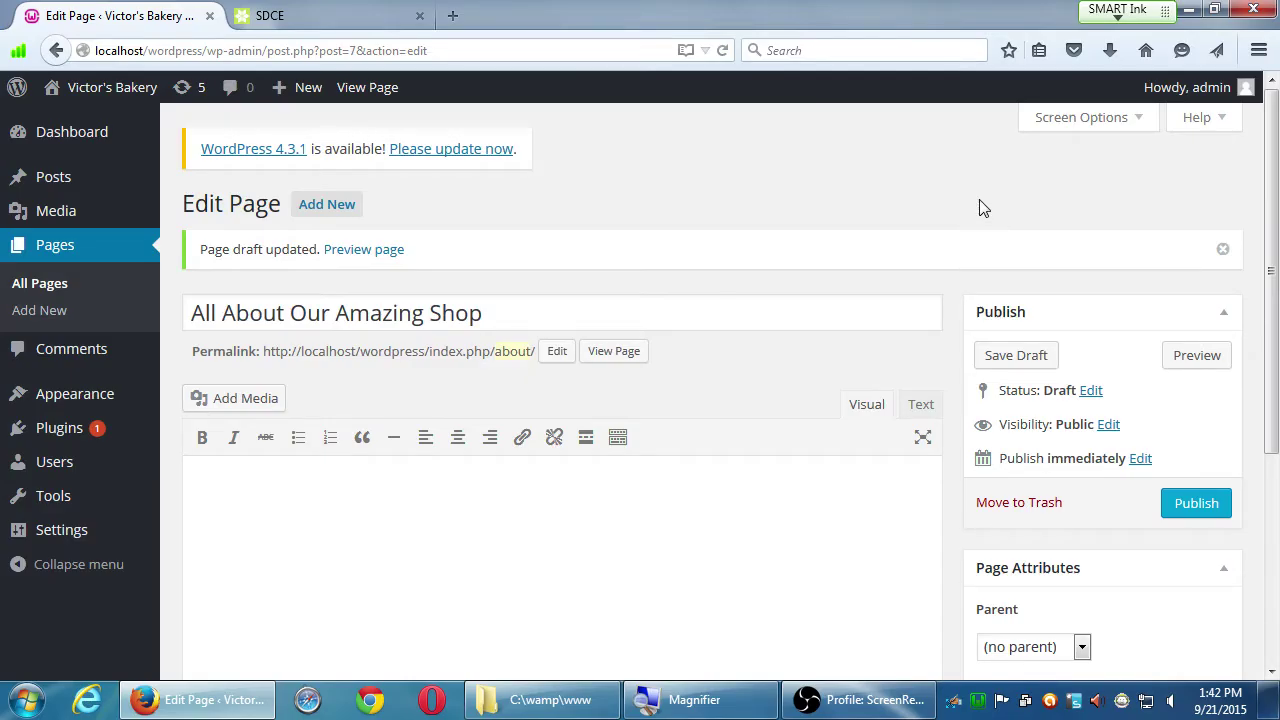
{"action": "scroll", "coordinate": [980, 208], "scroll_direction": "down", "scroll_amount": 4}
{"action": "scroll", "coordinate": [980, 202], "scroll_direction": "down", "scroll_amount": 2}
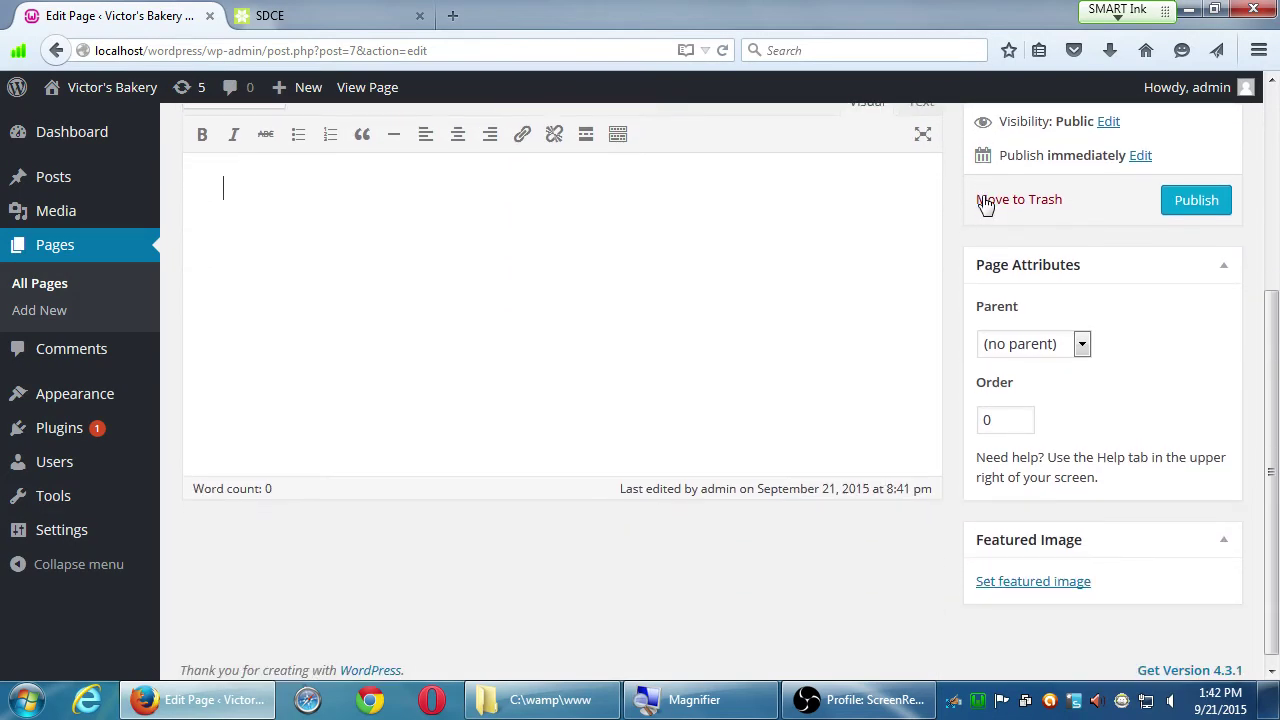
{"action": "scroll", "coordinate": [980, 200], "scroll_direction": "up", "scroll_amount": 6}
{"action": "scroll", "coordinate": [980, 202], "scroll_direction": "down", "scroll_amount": 3}
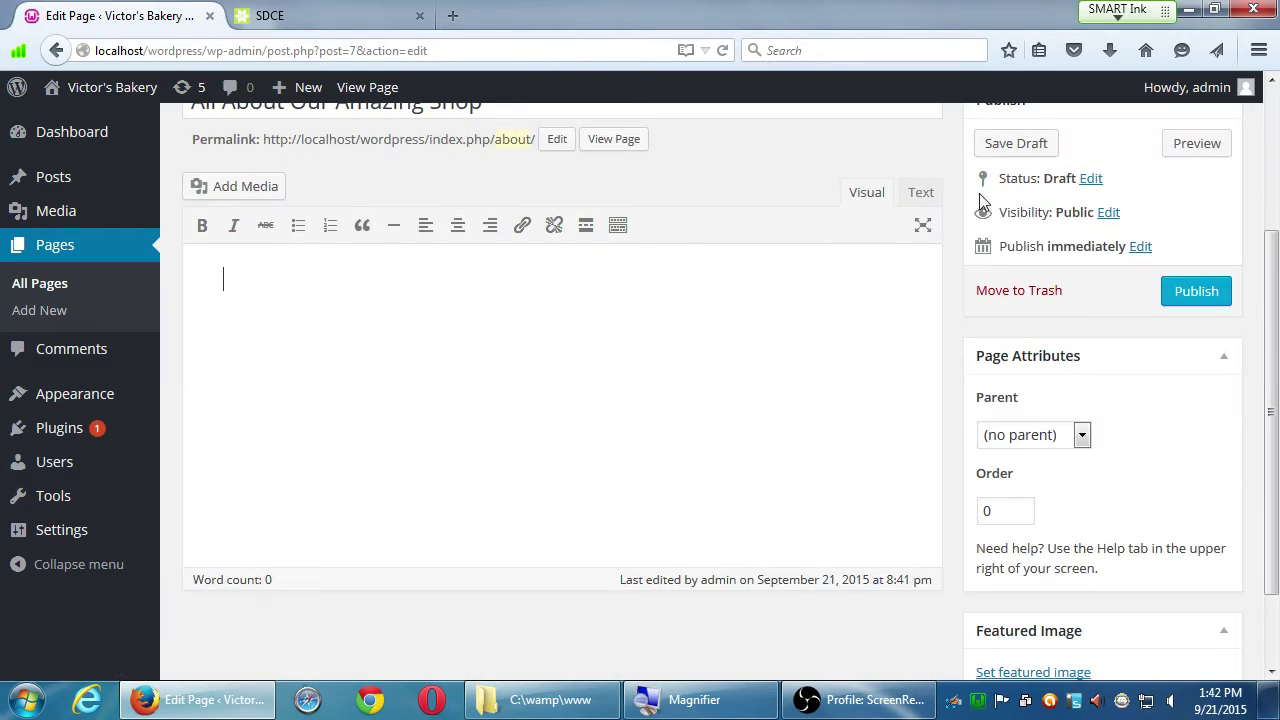
{"action": "scroll", "coordinate": [980, 200], "scroll_direction": "up", "scroll_amount": 3}
{"action": "scroll", "coordinate": [1070, 500], "scroll_direction": "down", "scroll_amount": 3}
{"action": "scroll", "coordinate": [1078, 515], "scroll_direction": "down", "scroll_amount": 1}
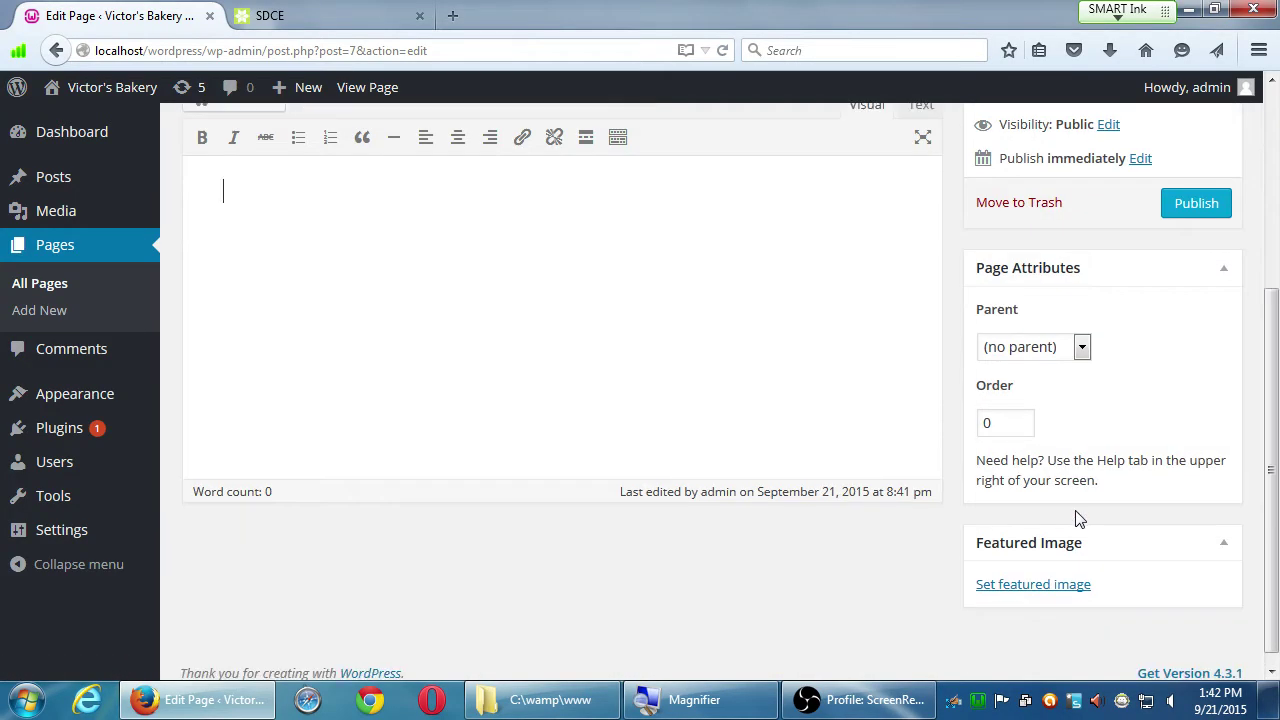
{"action": "scroll", "coordinate": [1072, 510], "scroll_direction": "up", "scroll_amount": 5}
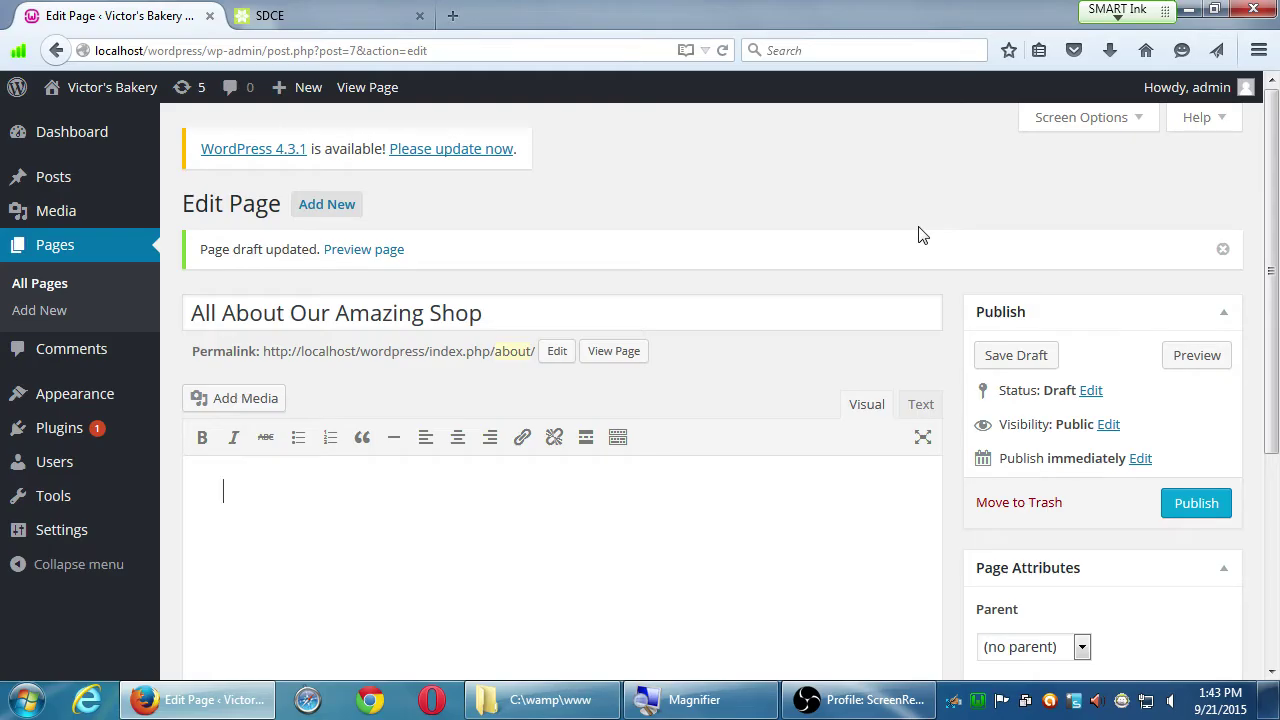
{"action": "left_click", "coordinate": [1073, 322]}
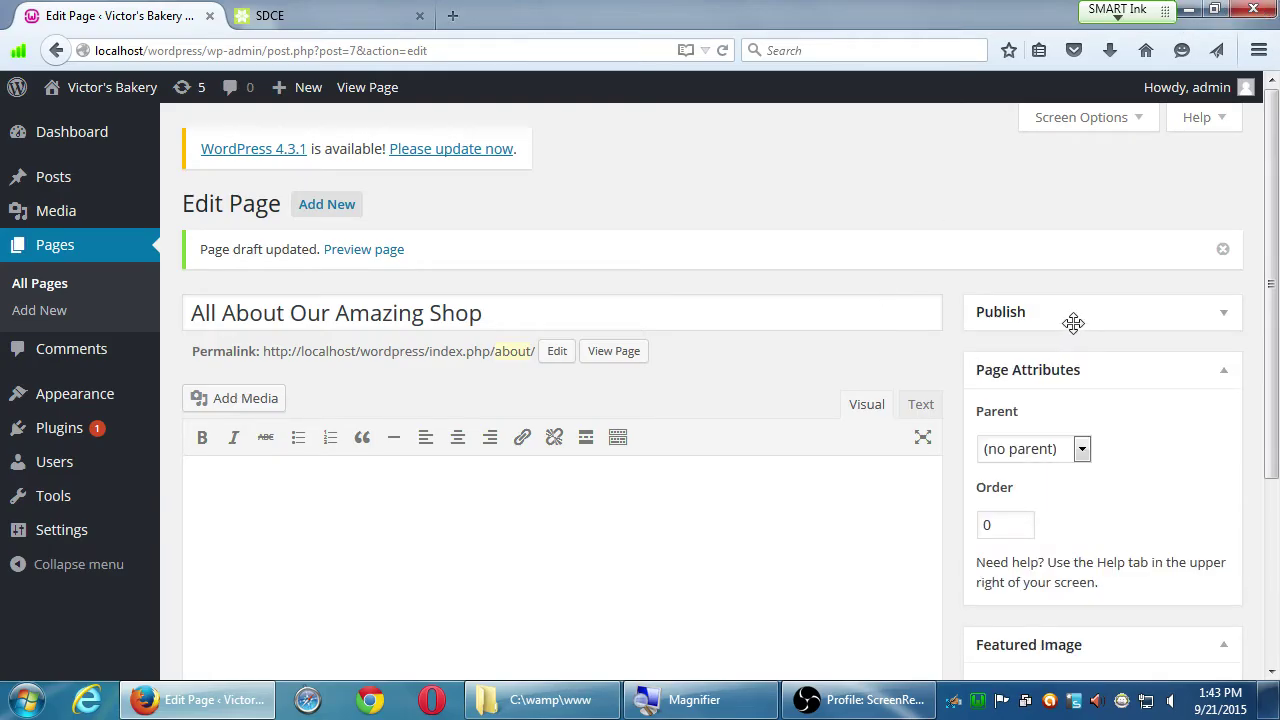
{"action": "left_click", "coordinate": [1073, 322]}
{"action": "scroll", "coordinate": [1130, 510], "scroll_direction": "down", "scroll_amount": 5}
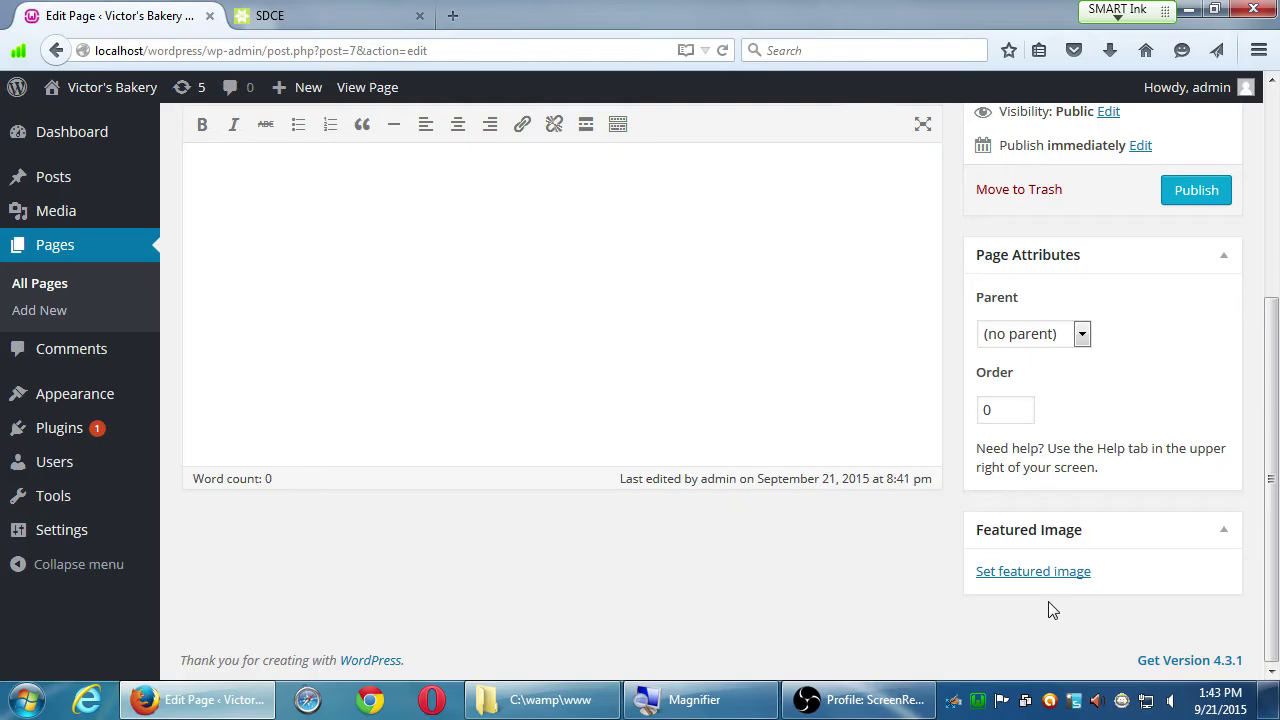
{"action": "left_click", "coordinate": [1074, 338]}
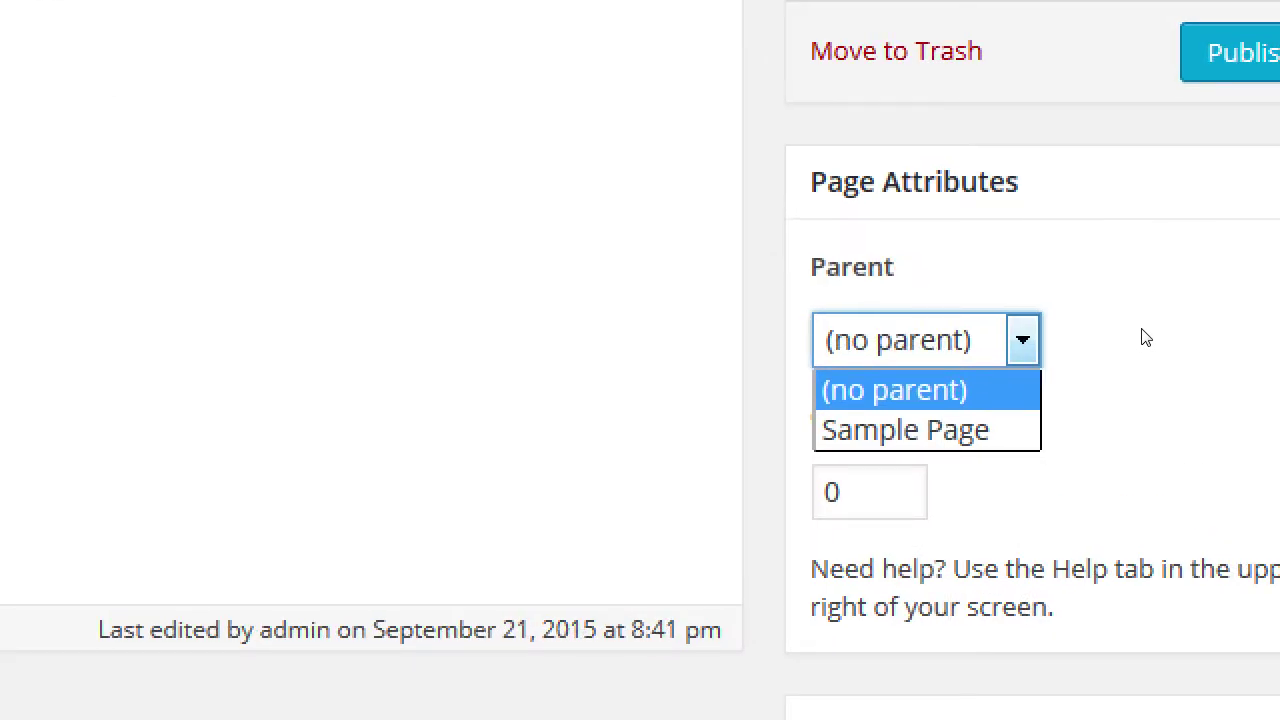
{"action": "left_click", "coordinate": [1279, 290]}
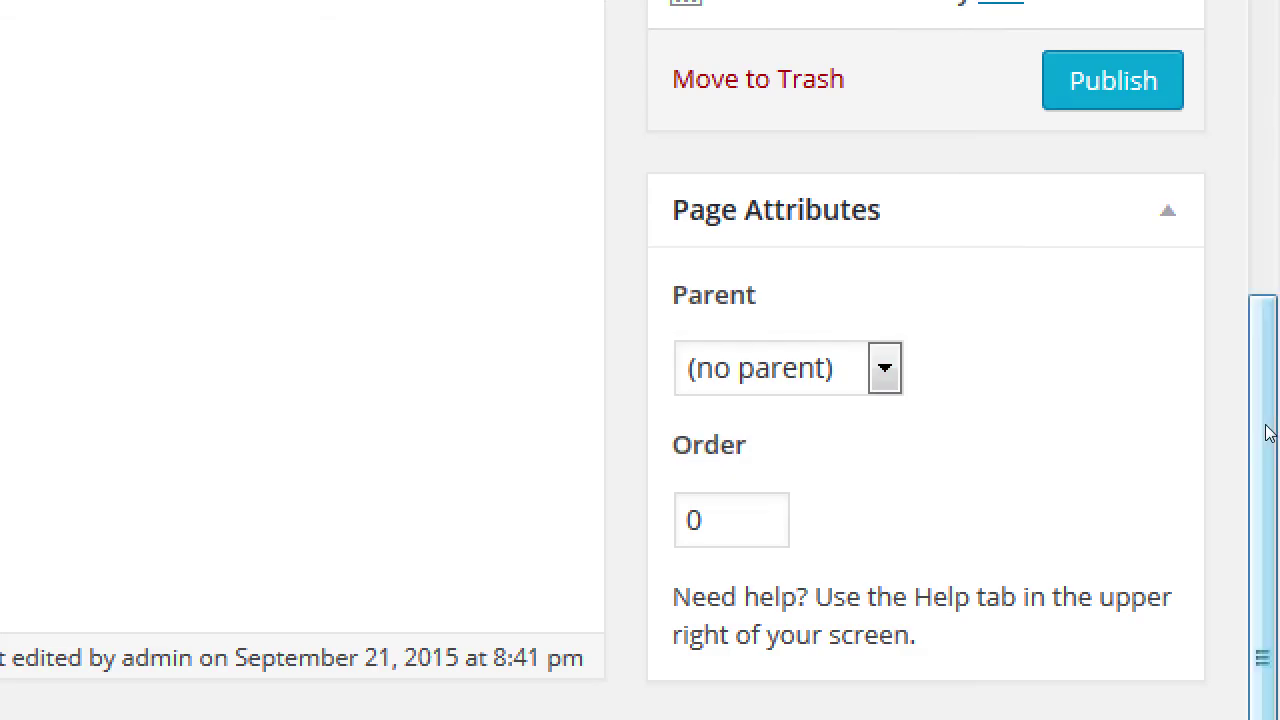
{"action": "left_click", "coordinate": [1018, 335]}
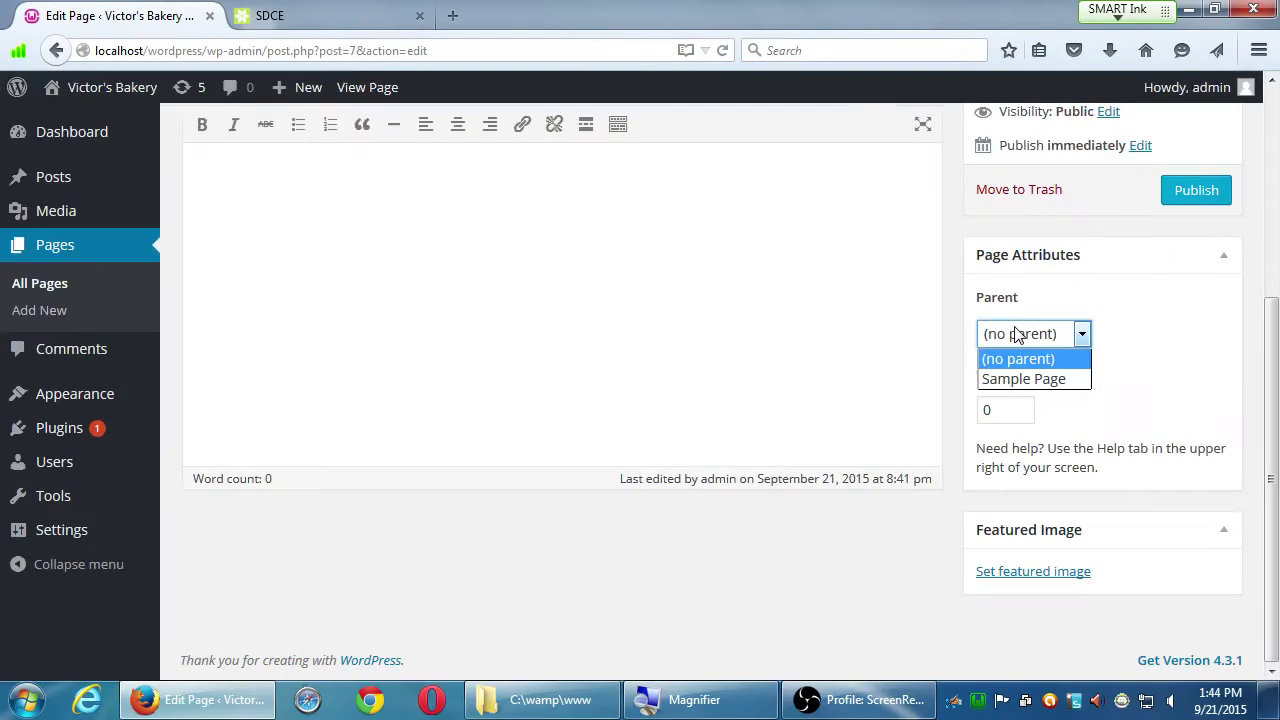
{"action": "scroll", "coordinate": [532, 410], "scroll_direction": "up", "scroll_amount": 3}
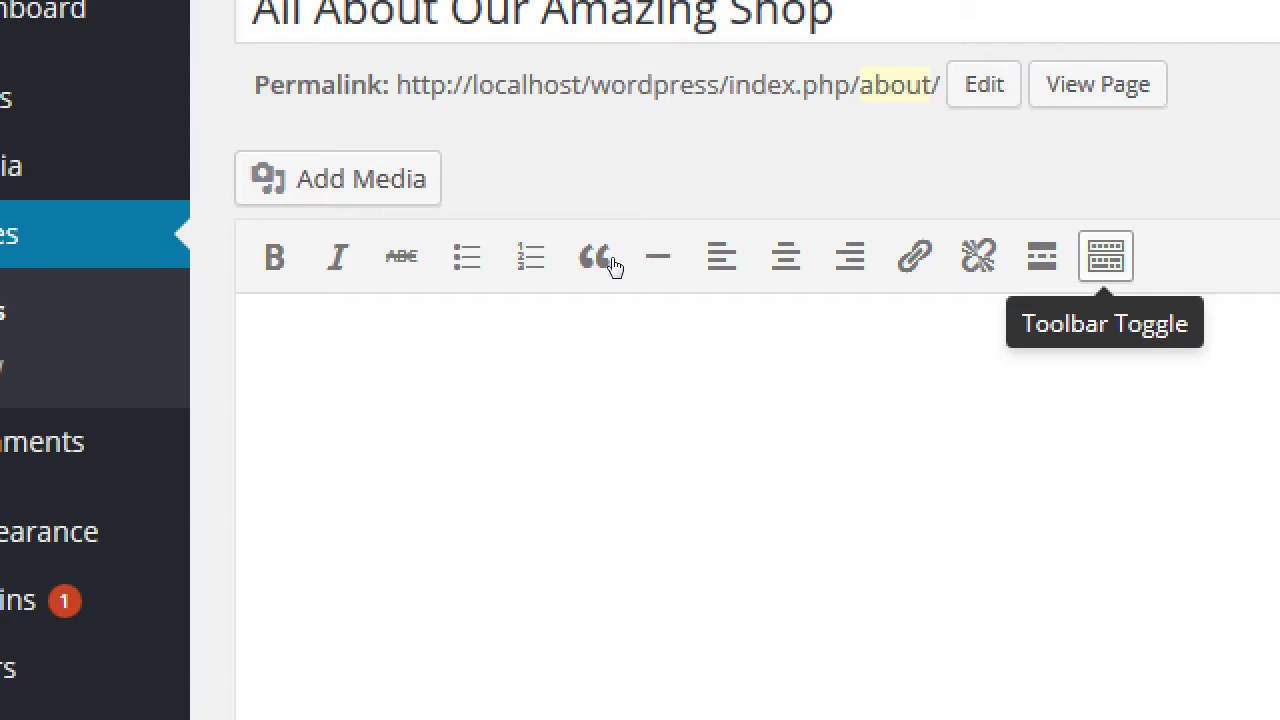
Step: Show the editor's second toolbar row with the Alt+Shift+Z kitchen-sink shortcut
{"action": "key", "text": "alt+shift+z"}
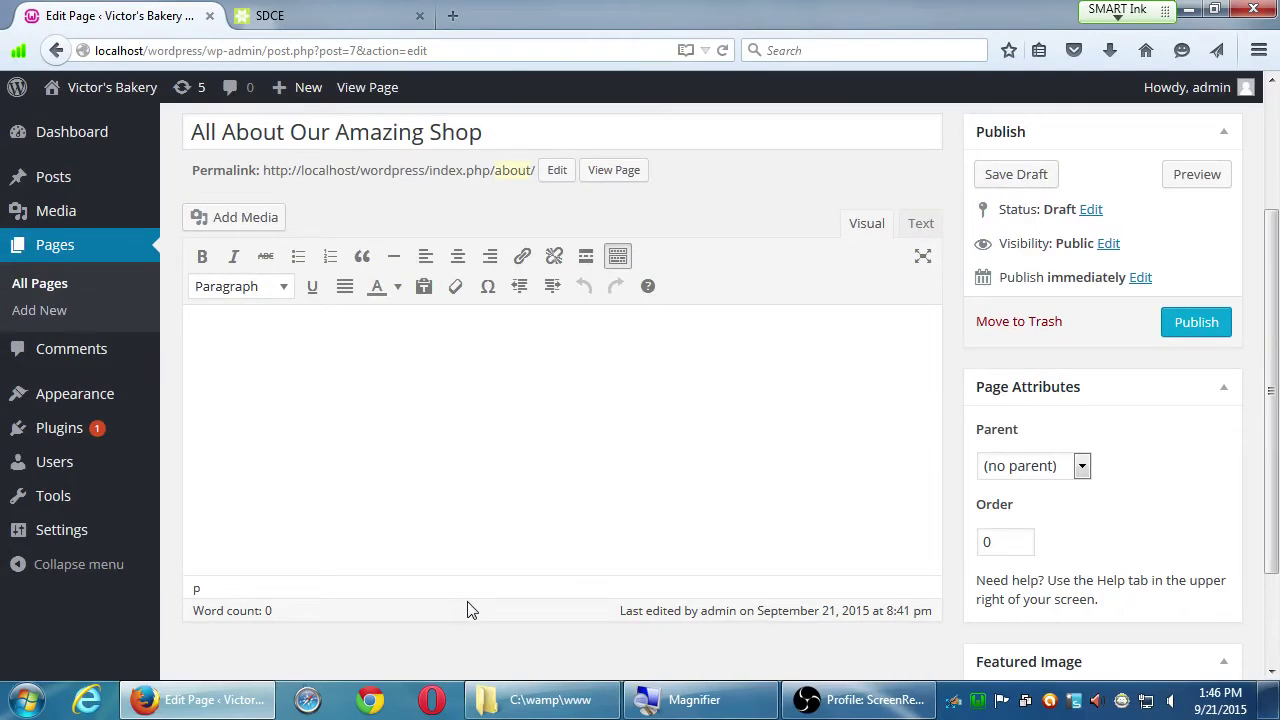
Step: Type 'San Diego-based family-owned bakery in the heart of Eastlake,' correcting typos
{"action": "type", "text": "San Diego"}
{"action": "type", "text": "-base"}
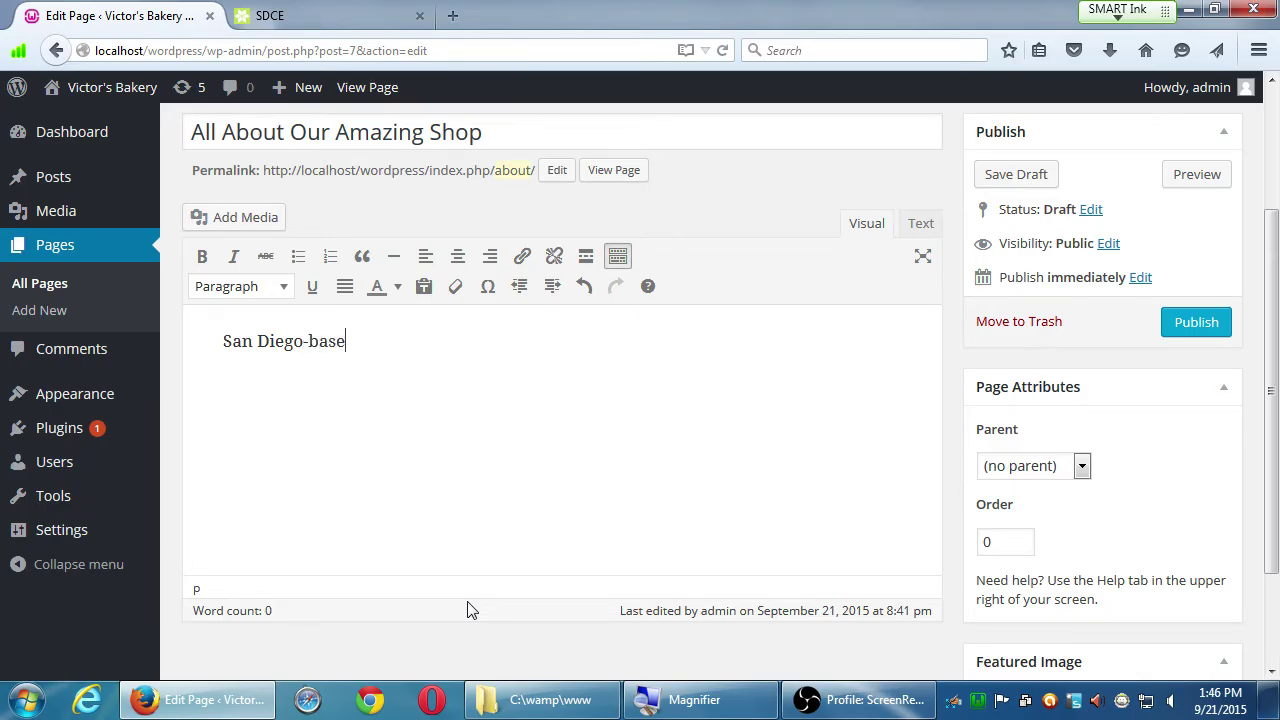
{"action": "type", "text": "d family-owned bakery in the hart of"}
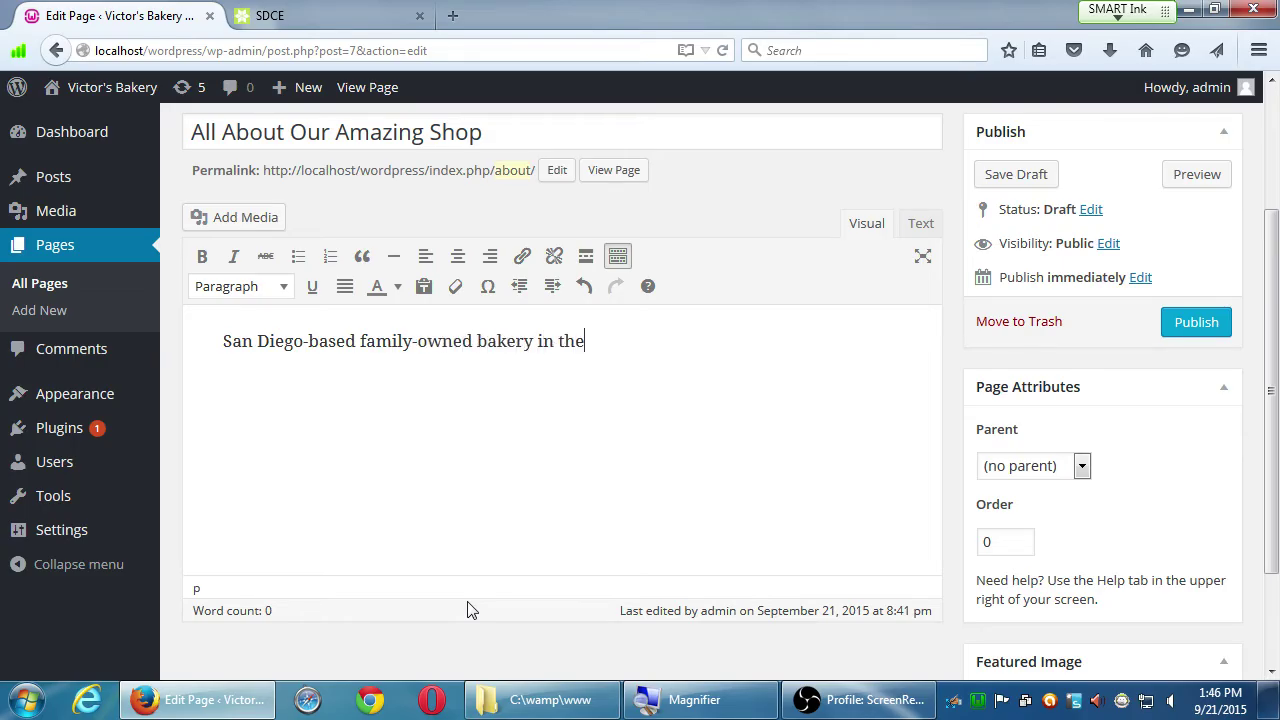
{"action": "key", "text": "BackSpace"}
{"action": "key", "text": "BackSpace"}
{"action": "key", "text": "BackSpace"}
{"action": "key", "text": "BackSpace"}
{"action": "key", "text": "BackSpace"}
{"action": "type", "text": "eart Eslta"}
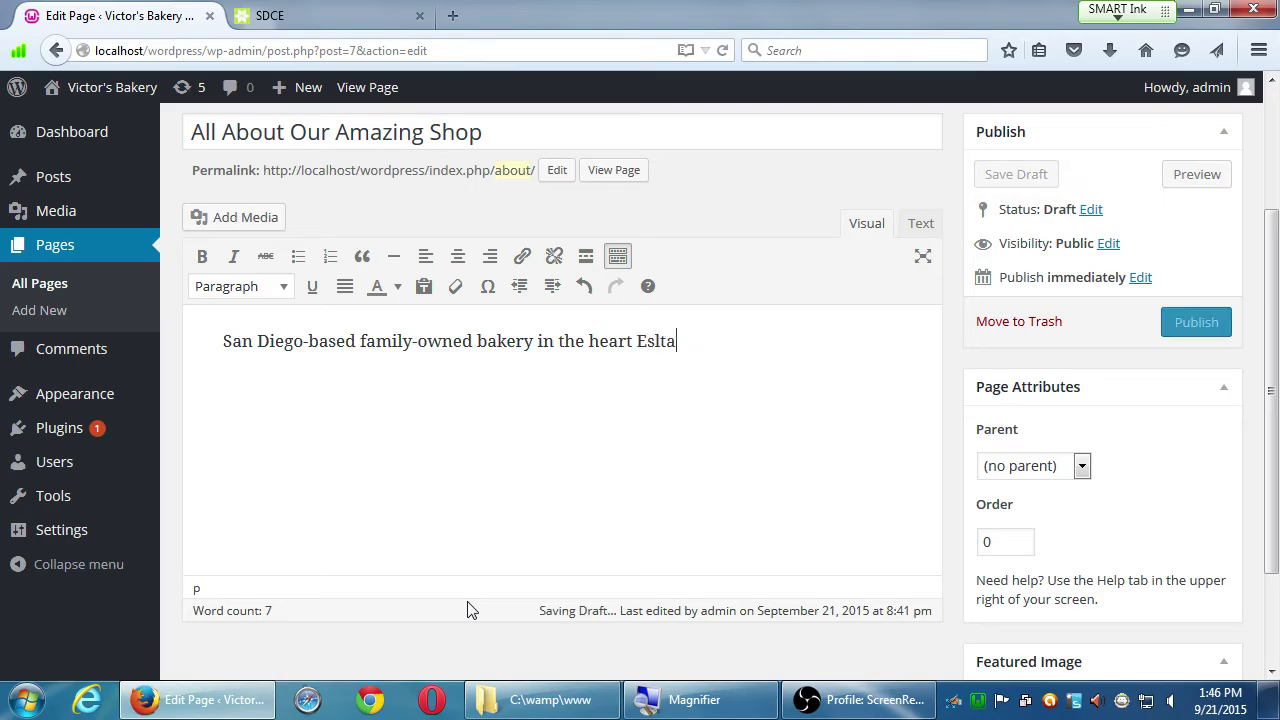
{"action": "key", "text": "BackSpace"}
{"action": "key", "text": "BackSpace"}
{"action": "key", "text": "BackSpace"}
{"action": "key", "text": "BackSpace"}
{"action": "type", "text": "astlake"}
{"action": "key", "text": "BackSpace"}
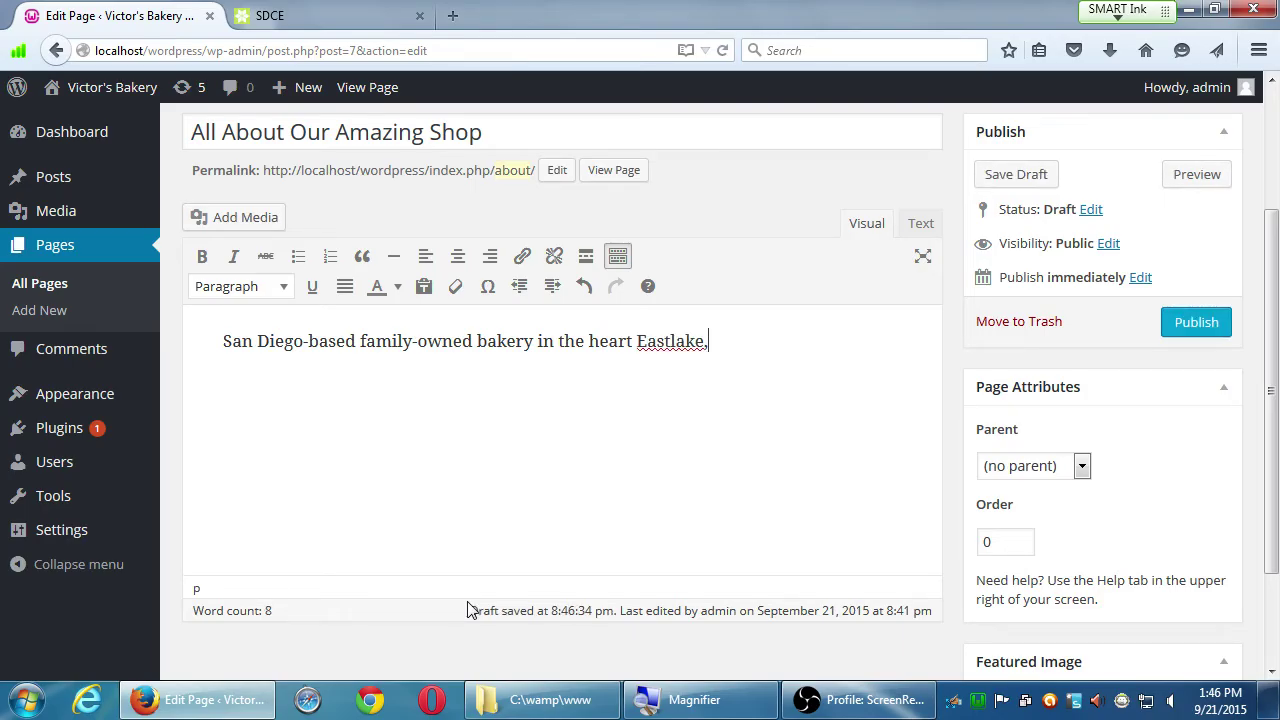
{"action": "type", "text": ", Clalif"}
{"action": "key", "text": "BackSpace"}
{"action": "key", "text": "BackSpace"}
{"action": "key", "text": "BackSpace"}
{"action": "key", "text": "BackSpace"}
{"action": "key", "text": "BackSpace"}
{"action": "key", "text": "BackSpace"}
{"action": "type", "text": "a"}
{"action": "key", "text": "BackSpace"}
{"action": "key", "text": "BackSpace"}
Step: Continue with 'California. Our recipes are a modern twist on Old-Word traditions.'
{"action": "type", "text": "California. Our recieps a"}
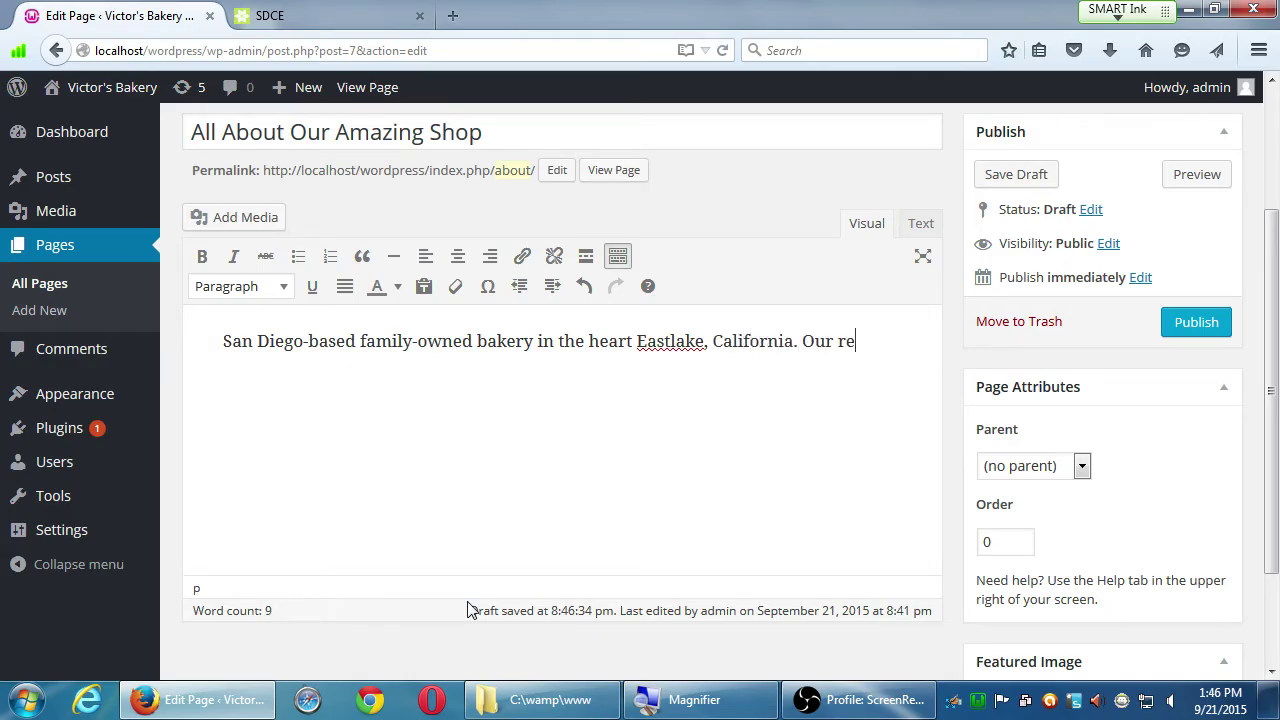
{"action": "key", "text": "BackSpace"}
{"action": "key", "text": "BackSpace"}
{"action": "key", "text": "BackSpace"}
{"action": "key", "text": "BackSpace"}
{"action": "type", "text": "pes are a "}
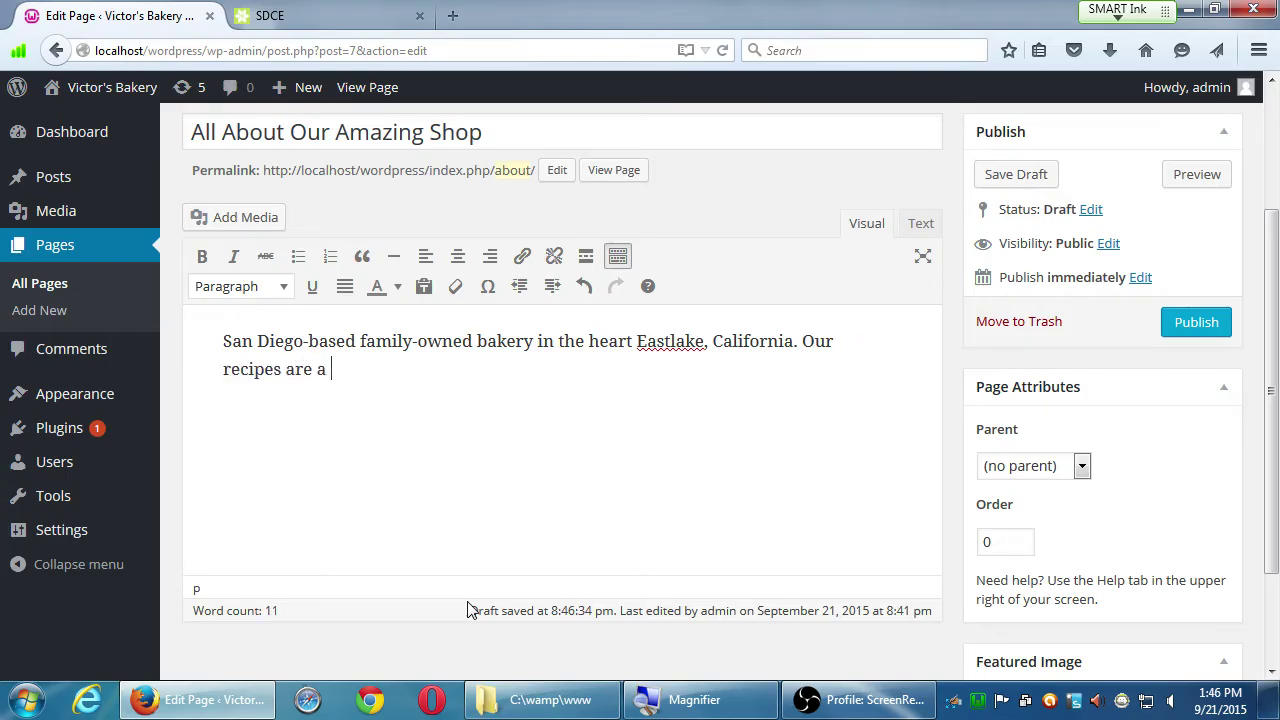
{"action": "type", "text": "modern twist on a"}
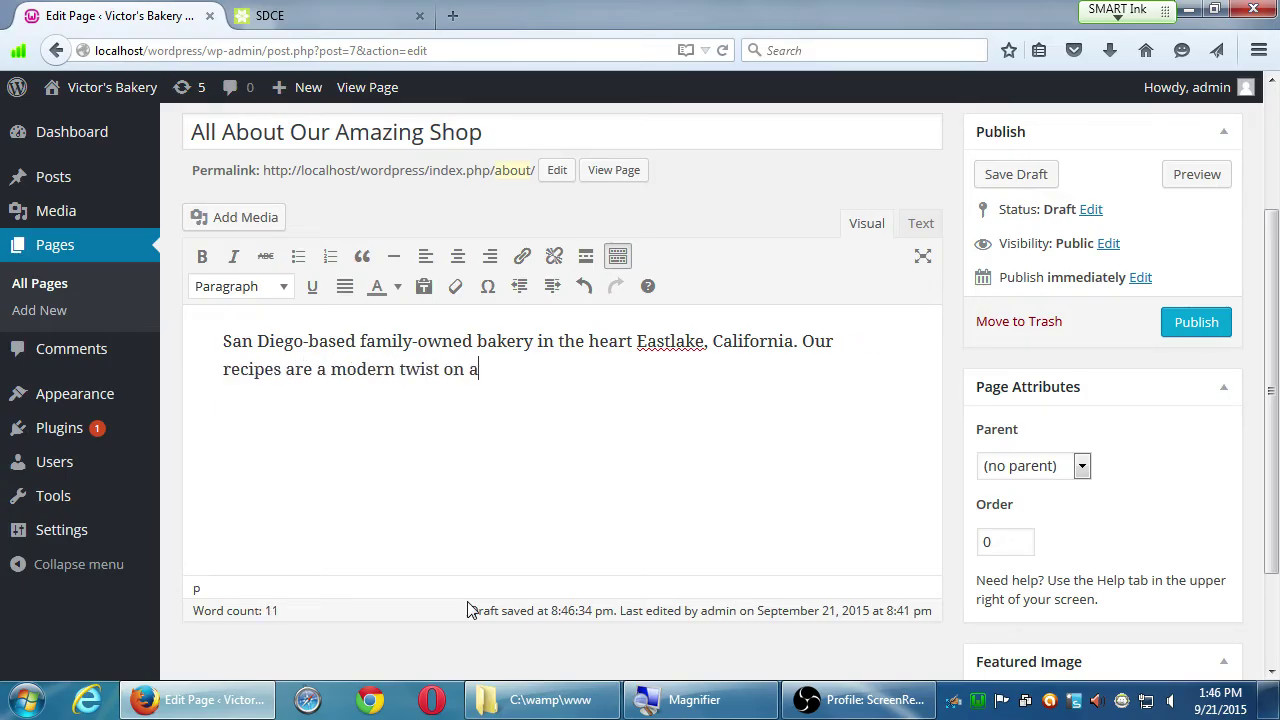
{"action": "key", "text": "BackSpace"}
{"action": "type", "text": "a"}
{"action": "key", "text": "BackSpace"}
{"action": "type", "text": "old-"}
{"action": "key", "text": "BackSpace"}
{"action": "key", "text": "BackSpace"}
{"action": "key", "text": "BackSpace"}
{"action": "key", "text": "BackSpace"}
{"action": "type", "text": "Old-Word tradtiona"}
{"action": "key", "text": "BackSpace"}
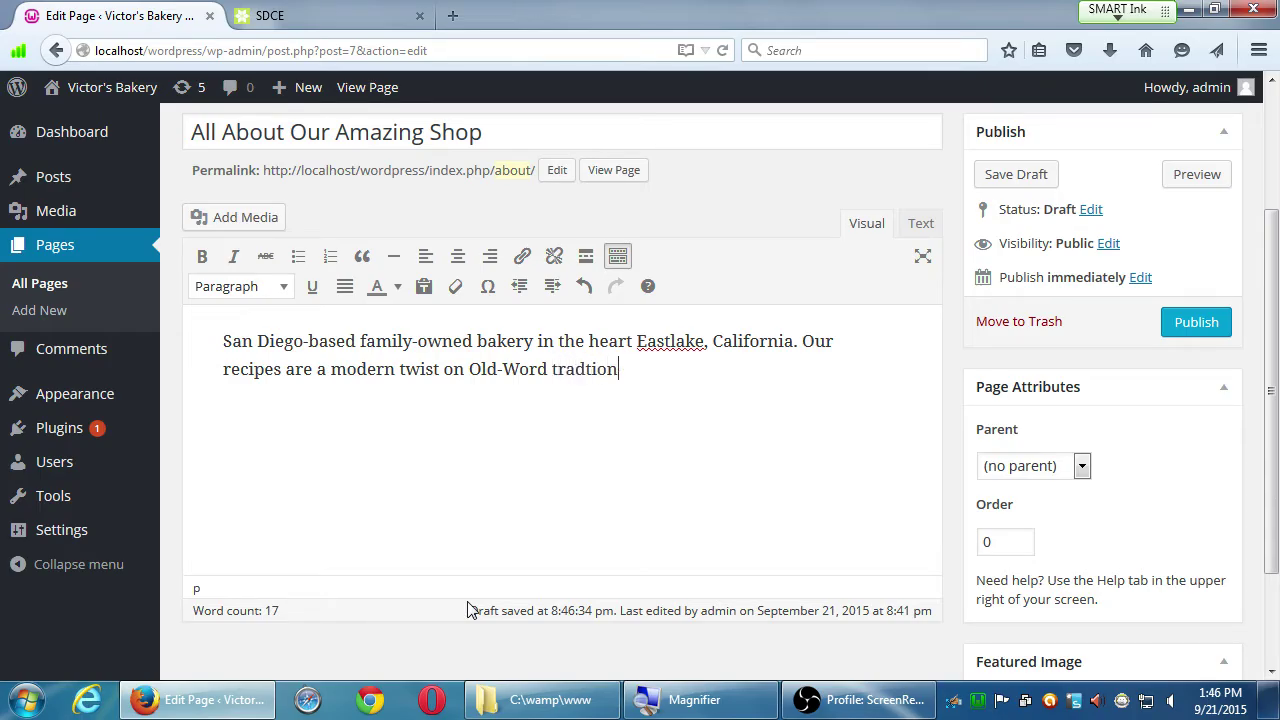
{"action": "type", "text": "s."}
{"action": "key", "text": "Left"}
{"action": "key", "text": "Left"}
{"action": "key", "text": "Left"}
{"action": "key", "text": "Left"}
{"action": "type", "text": "i"}
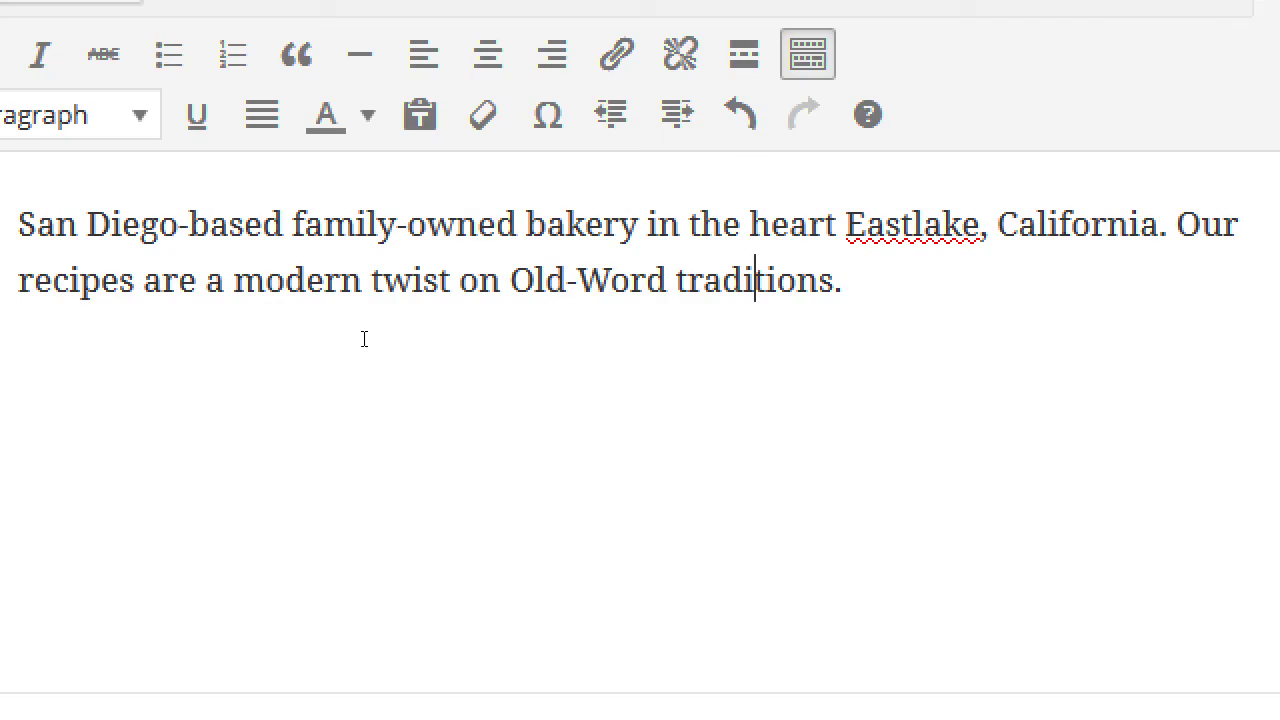
{"action": "key", "text": "ctrl+Up"}
{"action": "key", "text": "ctrl+Right"}
{"action": "key", "text": "ctrl+Right"}
{"action": "key", "text": "ctrl+Right"}
{"action": "key", "text": "shift+Right"}
{"action": "key", "text": "shift+Right"}
{"action": "key", "text": "shift+Right"}
{"action": "key", "text": "shift+Right"}
{"action": "key", "text": "shift+Right"}
{"action": "key", "text": "shift+Right"}
{"action": "key", "text": "shift+Right"}
{"action": "key", "text": "shift+Right"}
{"action": "key", "text": "shift+Right"}
{"action": "key", "text": "shift+Right"}
{"action": "key", "text": "shift+Right"}
{"action": "key", "text": "shift+Right"}
{"action": "key", "text": "shift+Right"}
{"action": "key", "text": "shift+Right"}
{"action": "key", "text": "shift+Right"}
{"action": "key", "text": "shift+Right"}
{"action": "key", "text": "shift+Right"}
{"action": "key", "text": "shift+Right"}
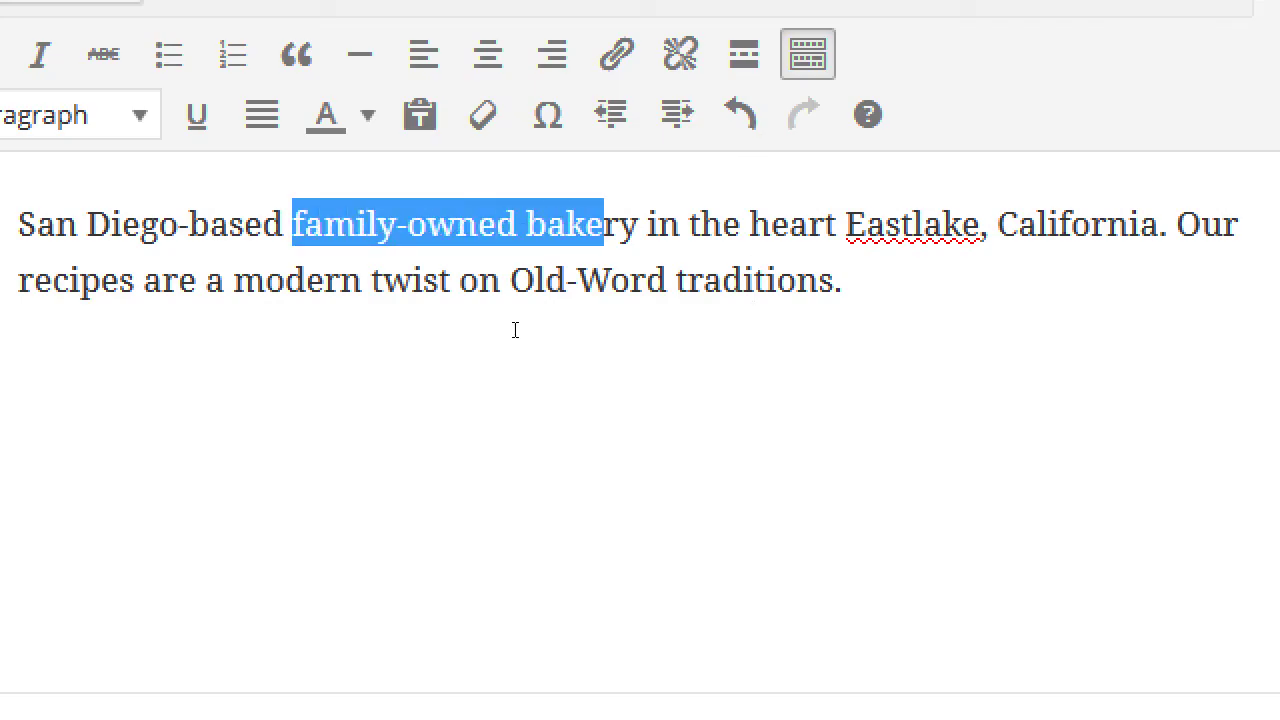
{"action": "key", "text": "shift+Right"}
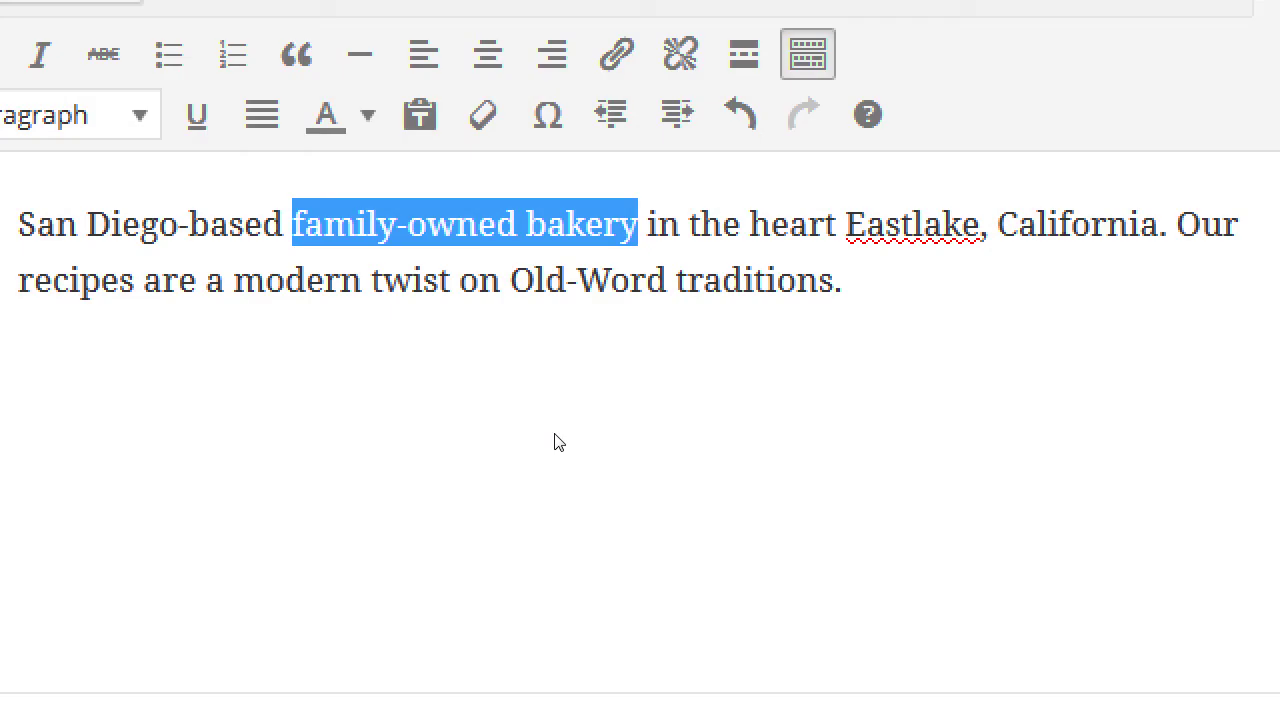
{"action": "key", "text": "Right"}
{"action": "key", "text": "ctrl+Right"}
{"action": "key", "text": "ctrl+Right"}
{"action": "key", "text": "ctrl+Right"}
{"action": "key", "text": "ctrl+Right"}
{"action": "key", "text": "ctrl+shift+Right"}
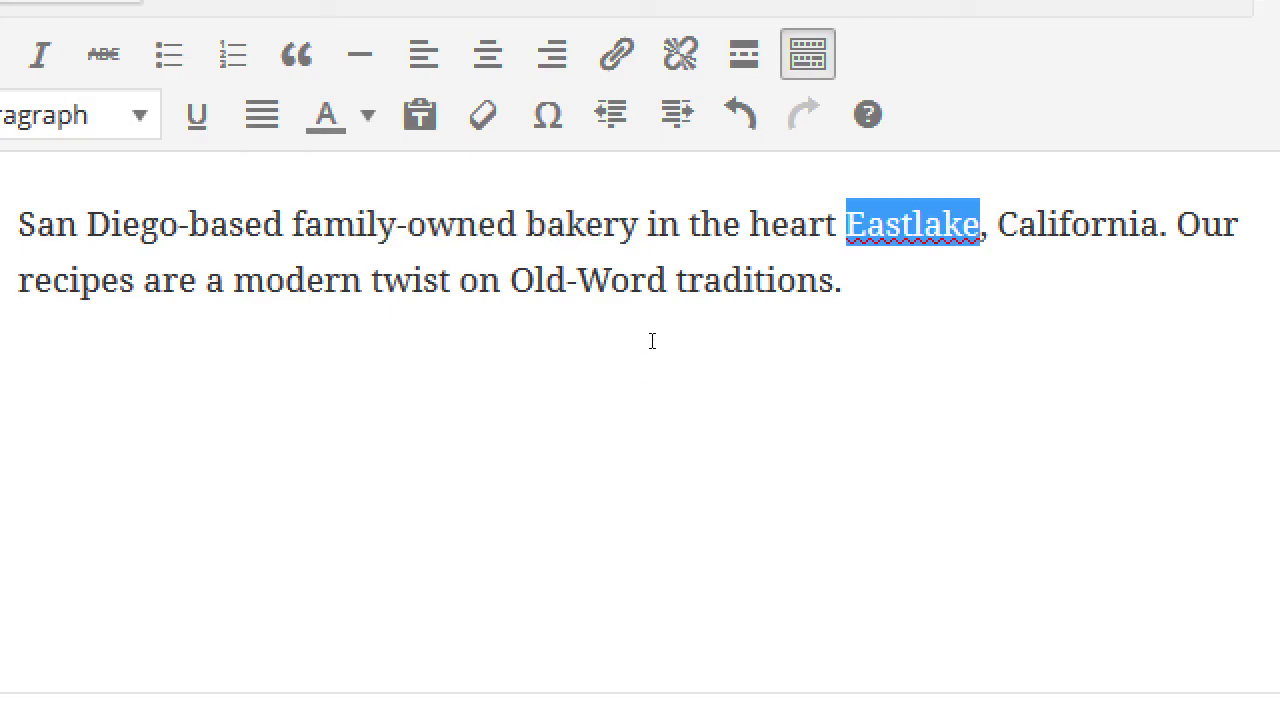
{"action": "key", "text": "Right"}
{"action": "key", "text": "Right"}
{"action": "key", "text": "Right"}
{"action": "key", "text": "Right"}
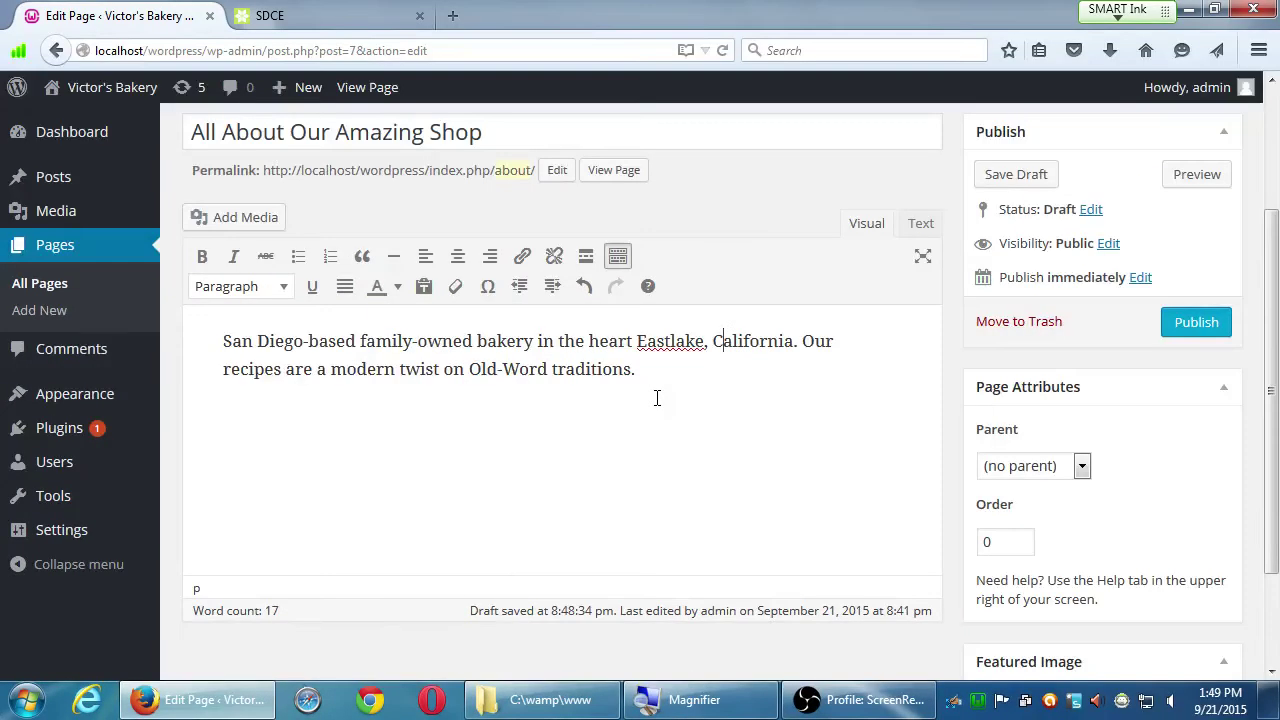
Step: Publish the All About Our Amazing Shop page from the Publish box
{"action": "scroll", "coordinate": [940, 440], "scroll_direction": "down", "scroll_amount": 2}
{"action": "scroll", "coordinate": [926, 567], "scroll_direction": "up", "scroll_amount": 5}
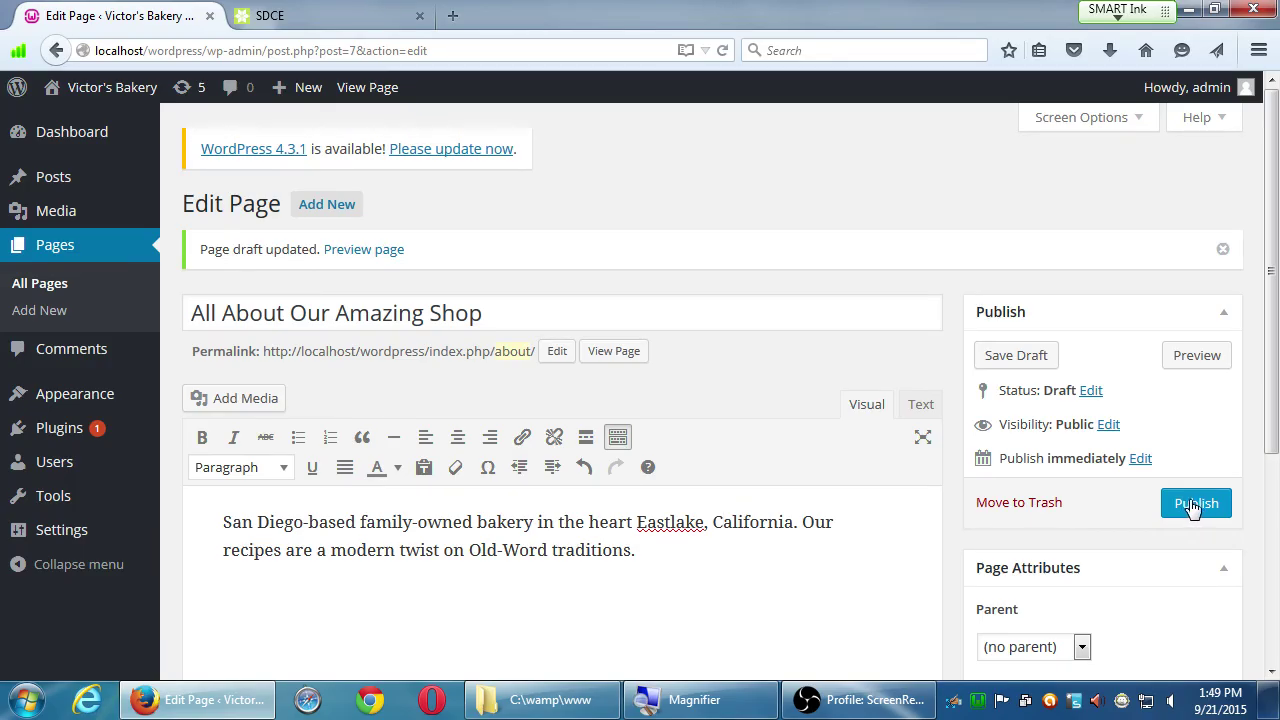
{"action": "left_click", "coordinate": [1192, 506]}
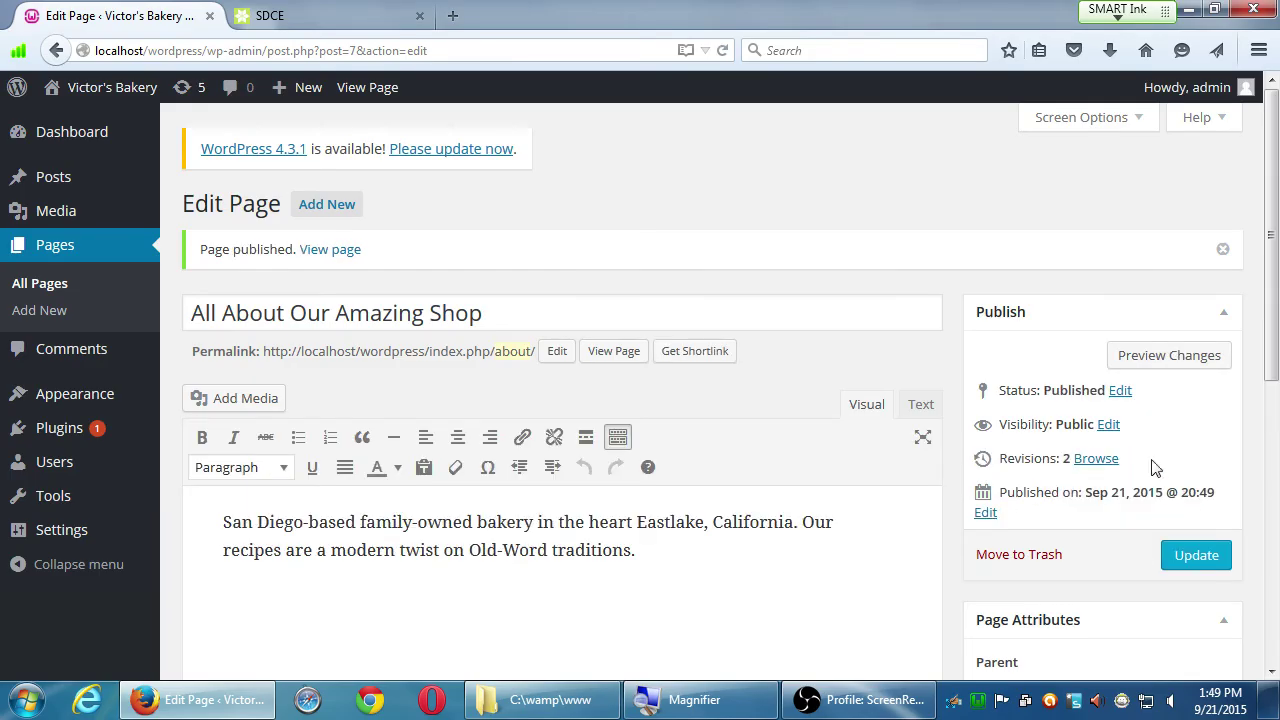
{"action": "mouse_move", "coordinate": [92, 88]}
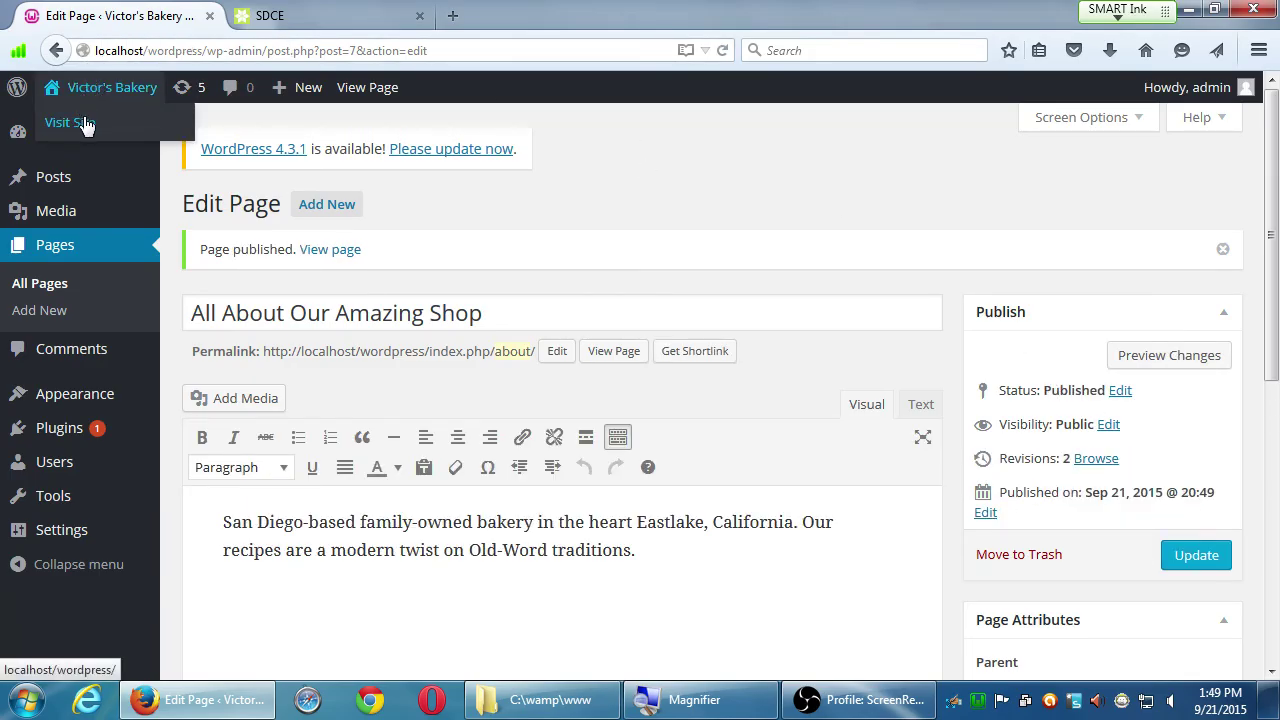
Step: Visit the live Victor's Bakery front page and scroll down the Welcome to Yummy post
{"action": "left_click", "coordinate": [86, 124]}
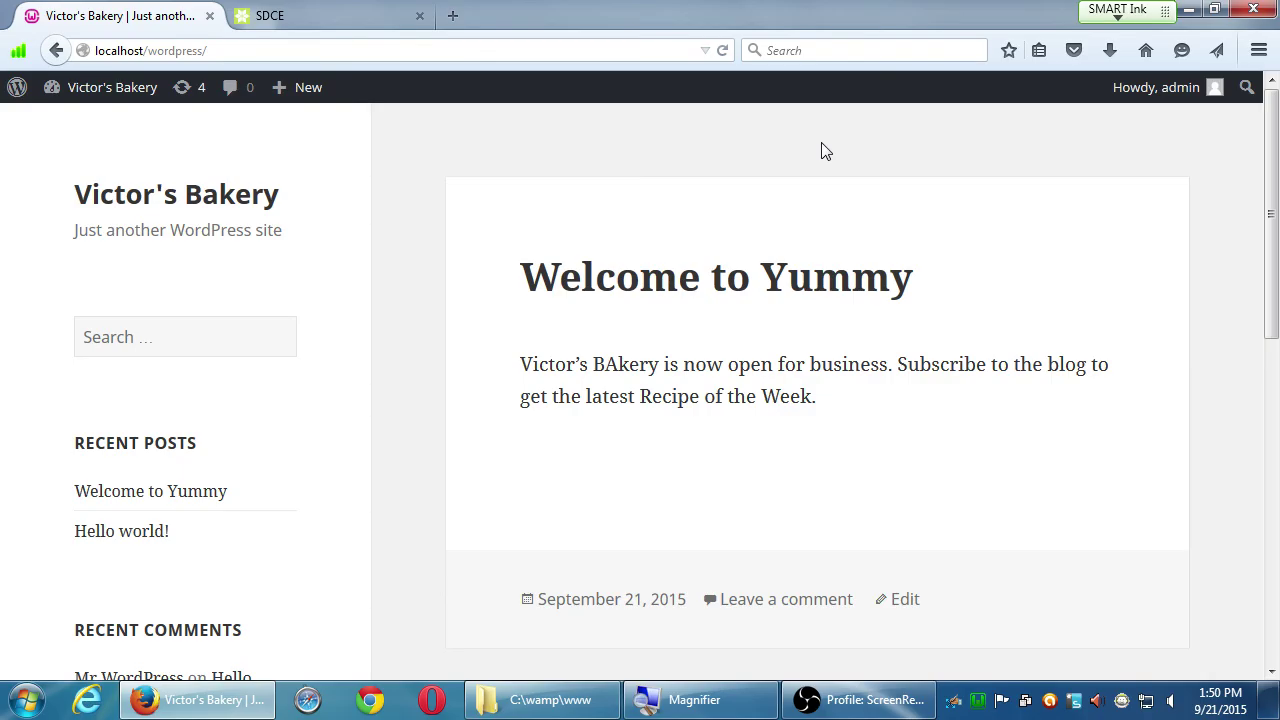
{"action": "scroll", "coordinate": [830, 400], "scroll_direction": "down", "scroll_amount": 1}
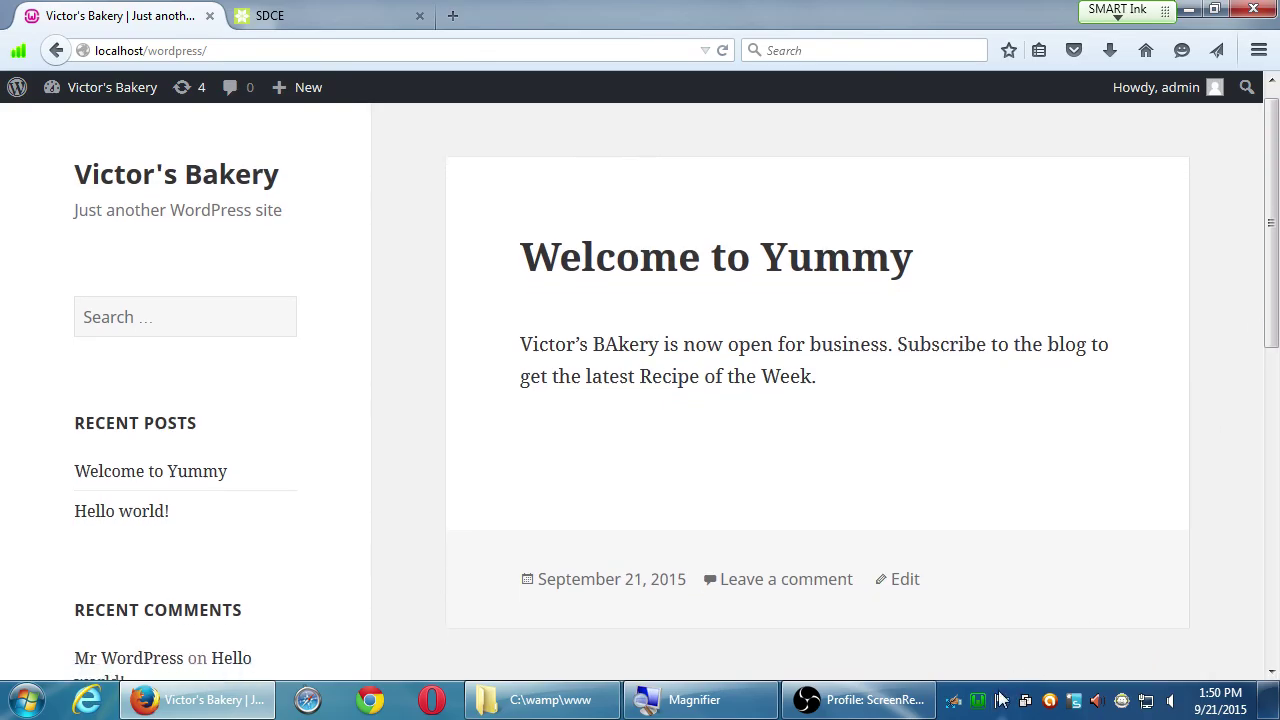